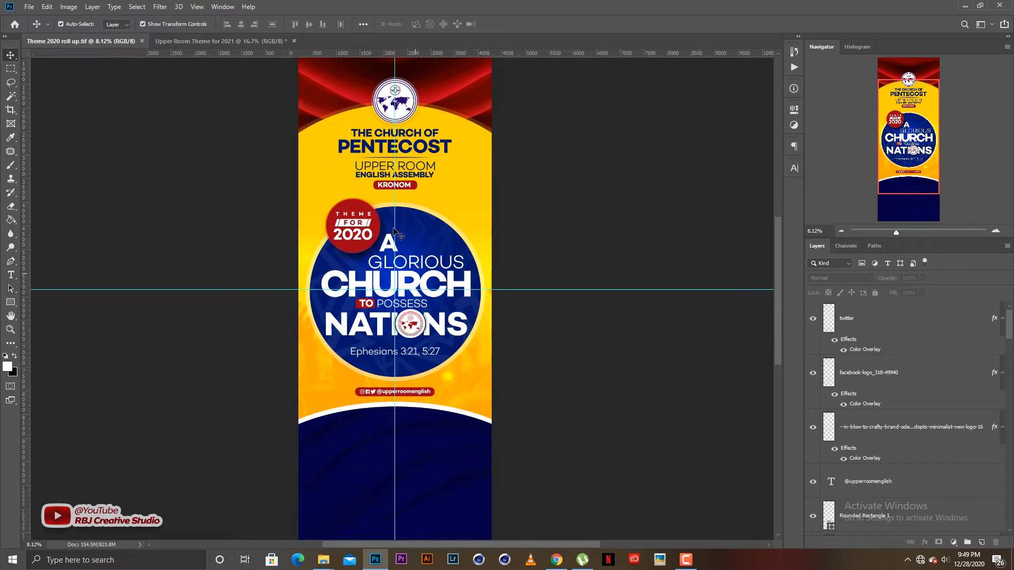
Step: Look over the whole Theme 2020 roll up design and switch to the blank Upper Room Theme for 2021 document
{"action": "scroll", "coordinate": [359, 191], "scroll_direction": "down", "scroll_amount": 1}
{"action": "scroll", "coordinate": [336, 175], "scroll_direction": "down", "scroll_amount": 1}
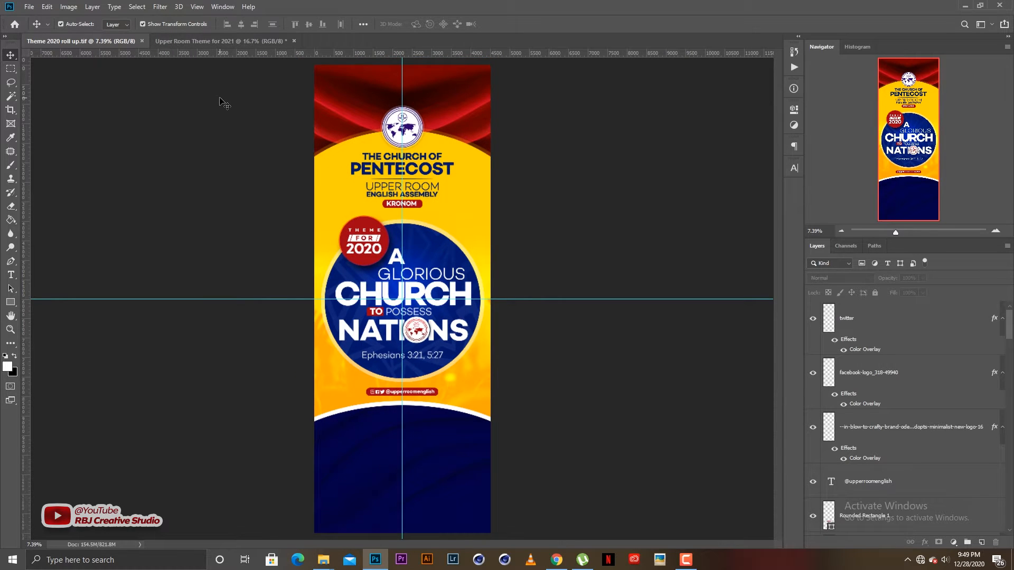
{"action": "scroll", "coordinate": [220, 100], "scroll_direction": "down", "scroll_amount": 1}
{"action": "left_click", "coordinate": [213, 41]}
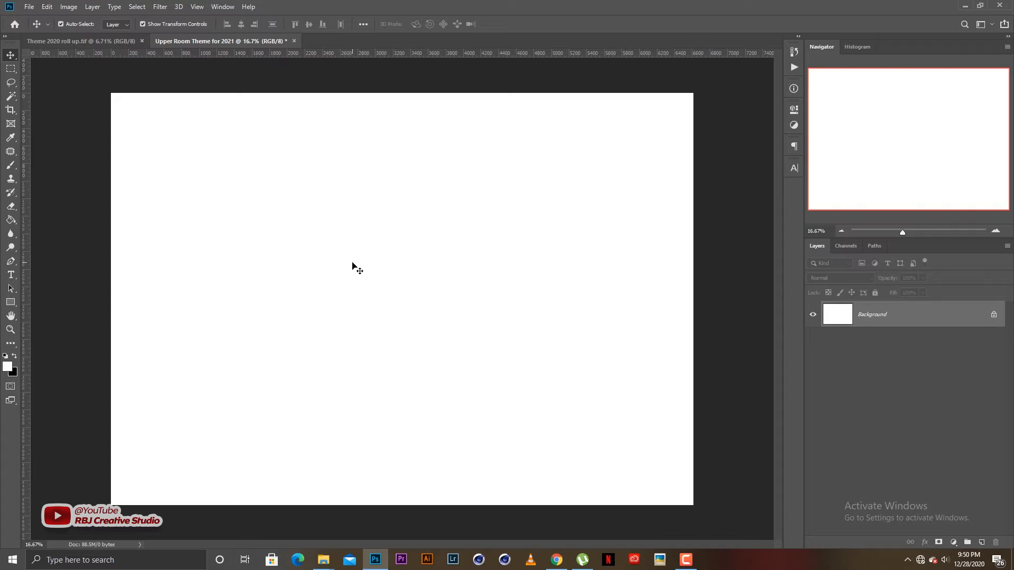
{"action": "scroll", "coordinate": [238, 323], "scroll_direction": "up", "scroll_amount": 1}
{"action": "scroll", "coordinate": [241, 321], "scroll_direction": "down", "scroll_amount": 1}
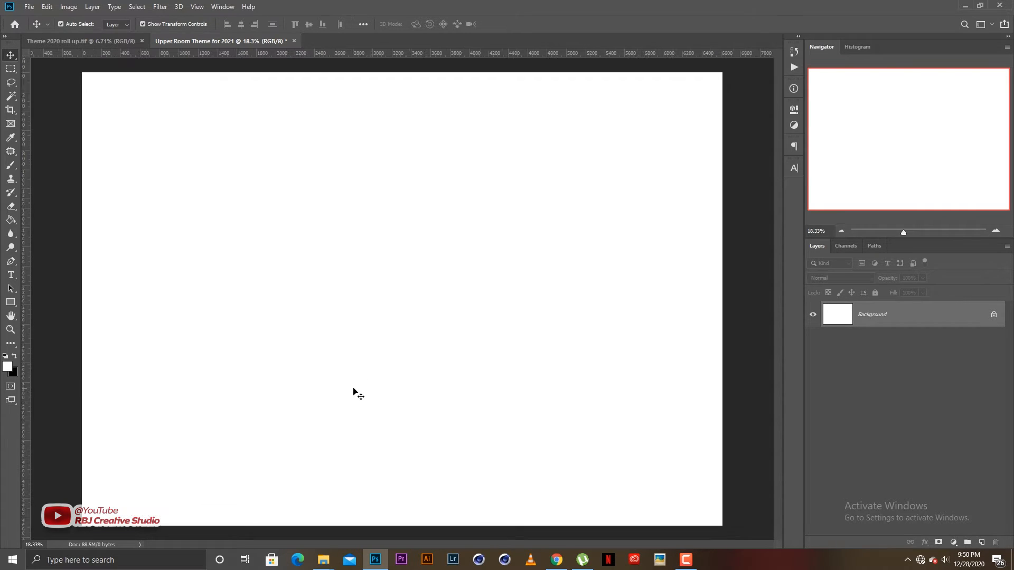
Step: Switch to File Explorer and open the Downloadx folder in The Studio (D:) > Resooces > Graphics and Video Resources
{"action": "mouse_move", "coordinate": [323, 560]}
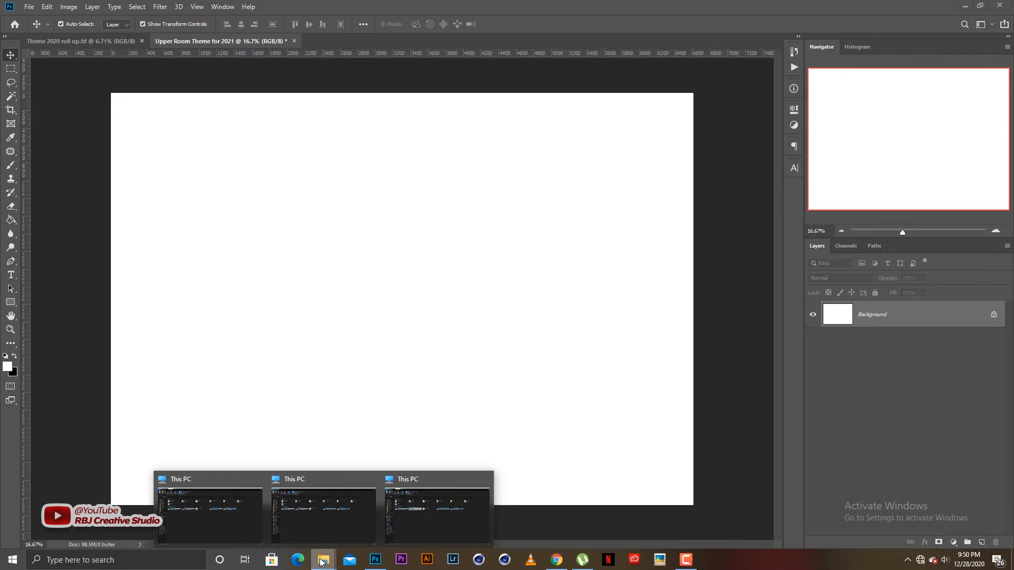
{"action": "left_click", "coordinate": [473, 506]}
{"action": "double_click", "coordinate": [306, 205]}
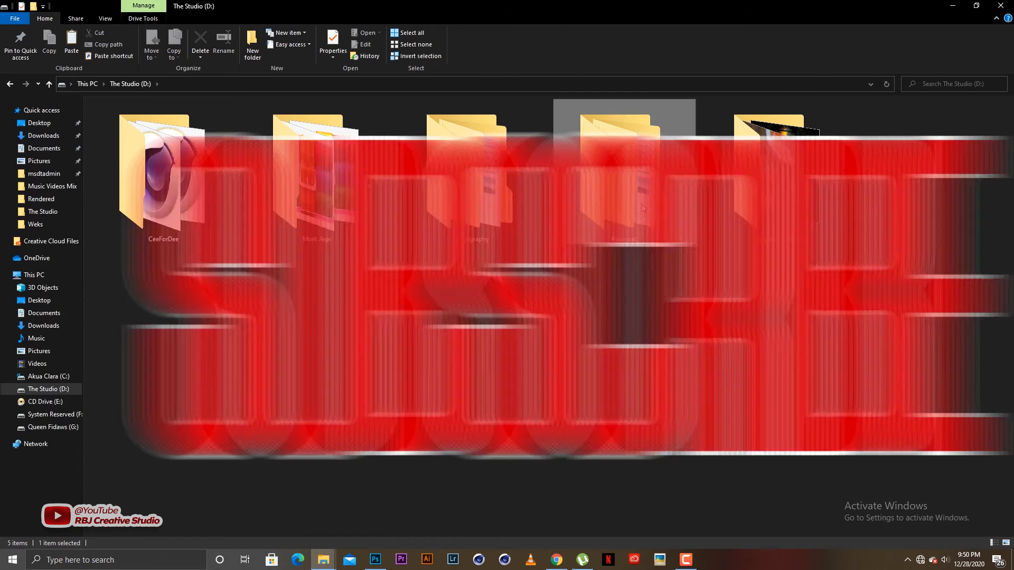
{"action": "double_click", "coordinate": [620, 179]}
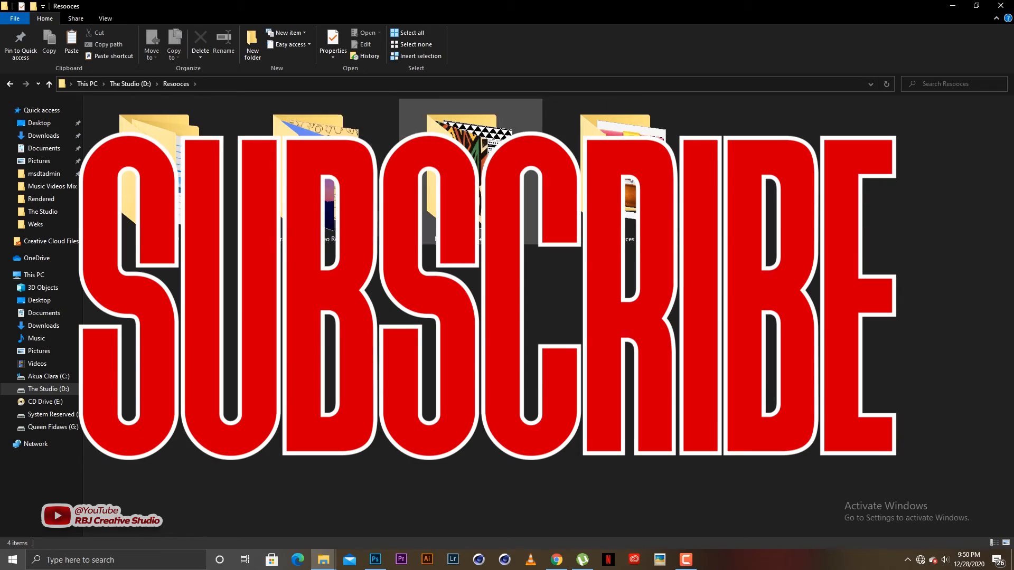
{"action": "double_click", "coordinate": [316, 179]}
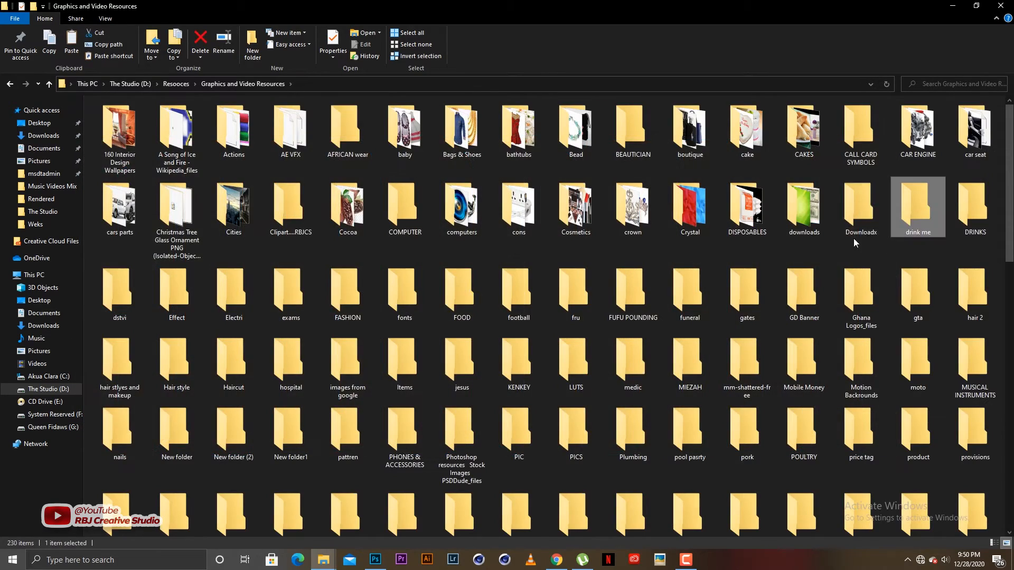
{"action": "double_click", "coordinate": [860, 222]}
Step: Place the pink bokeh image 182119791 from the Downloadx folder into the blank Photoshop document, accepting it unadjusted in Camera Raw
{"action": "scroll", "coordinate": [544, 277], "scroll_direction": "down", "scroll_amount": 10}
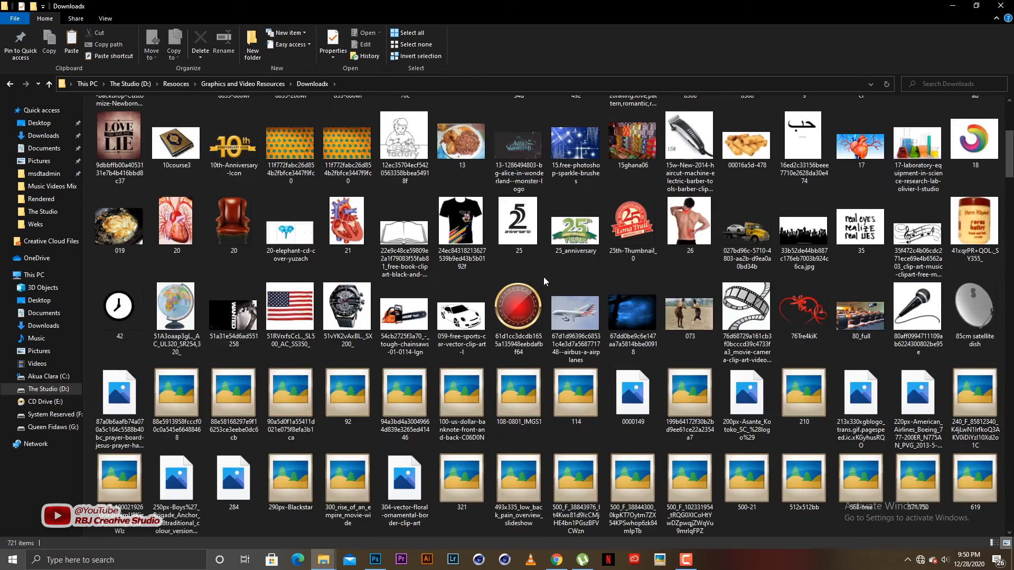
{"action": "scroll", "coordinate": [470, 287], "scroll_direction": "down", "scroll_amount": 10}
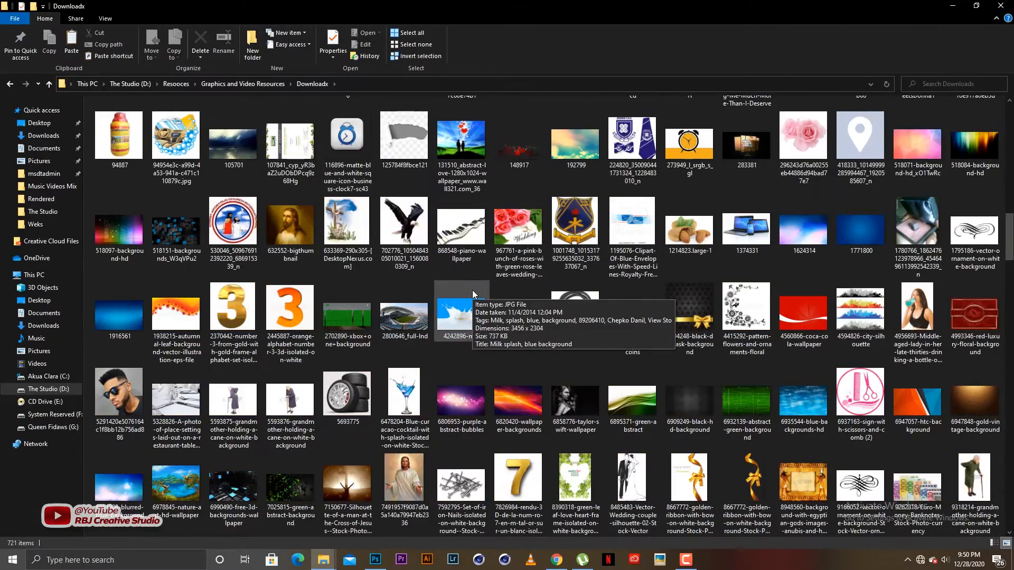
{"action": "scroll", "coordinate": [442, 291], "scroll_direction": "down", "scroll_amount": 3}
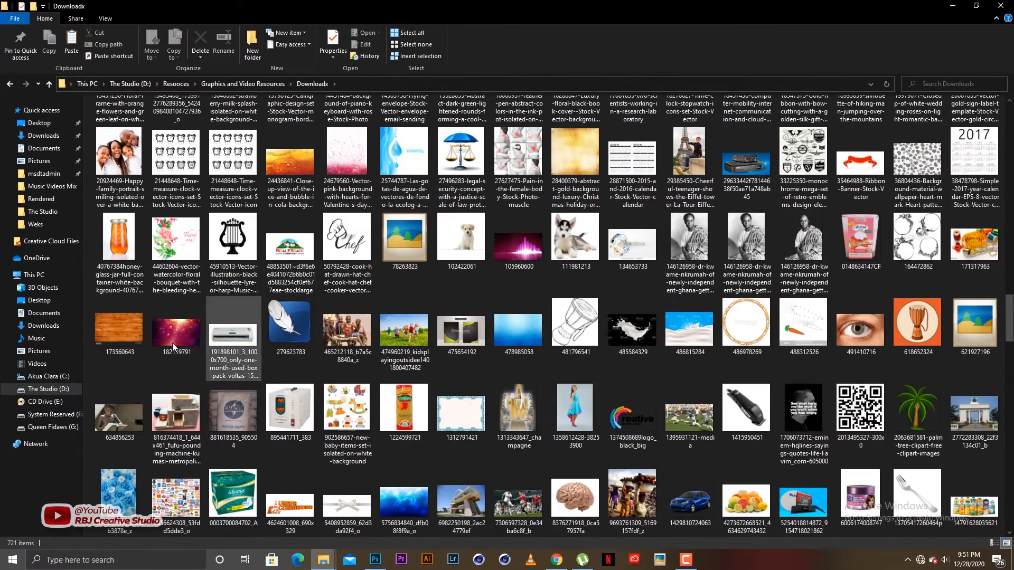
{"action": "left_click_drag", "start_coordinate": [182, 338], "coordinate": [414, 350]}
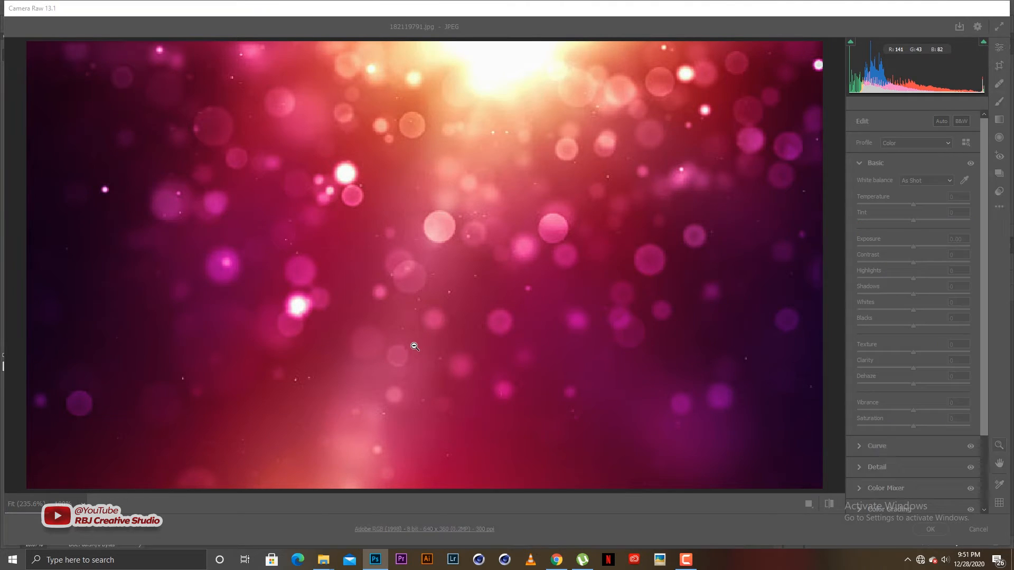
{"action": "key", "text": "Return"}
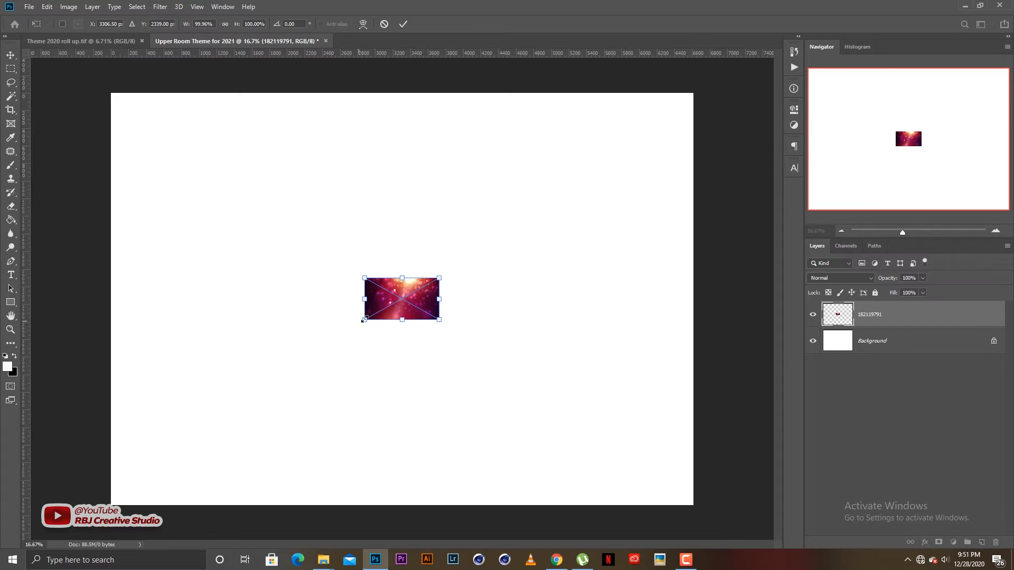
Step: Scale the bokeh image to the canvas width, align it with the canvas's lower edge and stretch it upward to cover the whole canvas
{"action": "left_click_drag", "start_coordinate": [402, 277], "coordinate": [402, 134]}
{"action": "key", "text": "Return"}
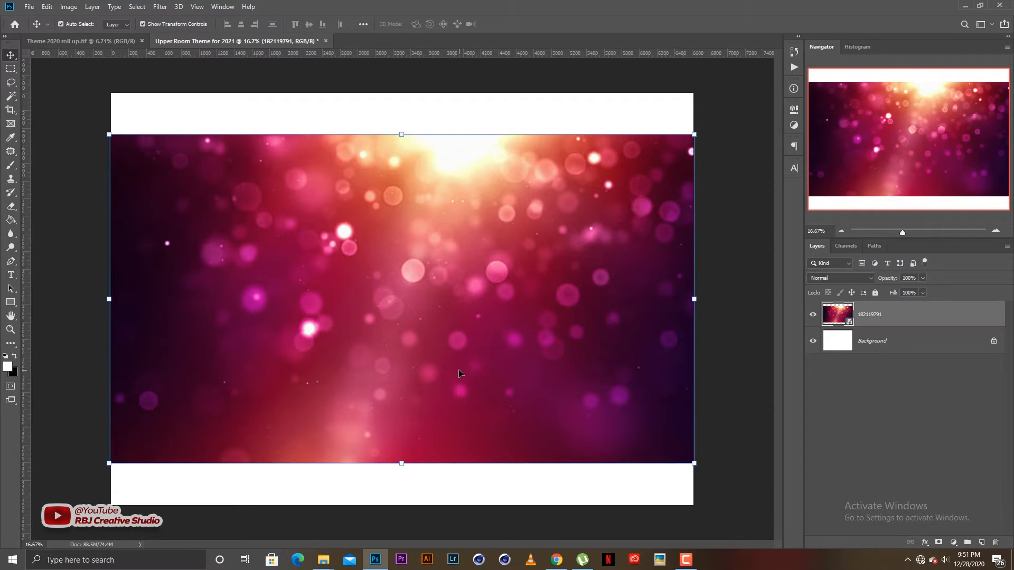
{"action": "left_click_drag", "start_coordinate": [464, 375], "coordinate": [466, 417]}
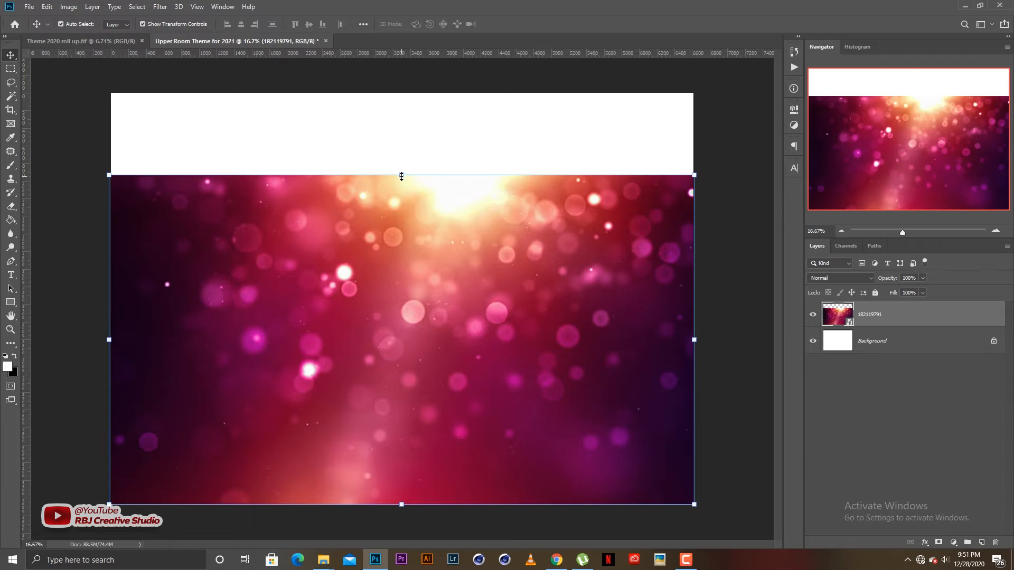
{"action": "left_click_drag", "start_coordinate": [401, 176], "coordinate": [403, 93]}
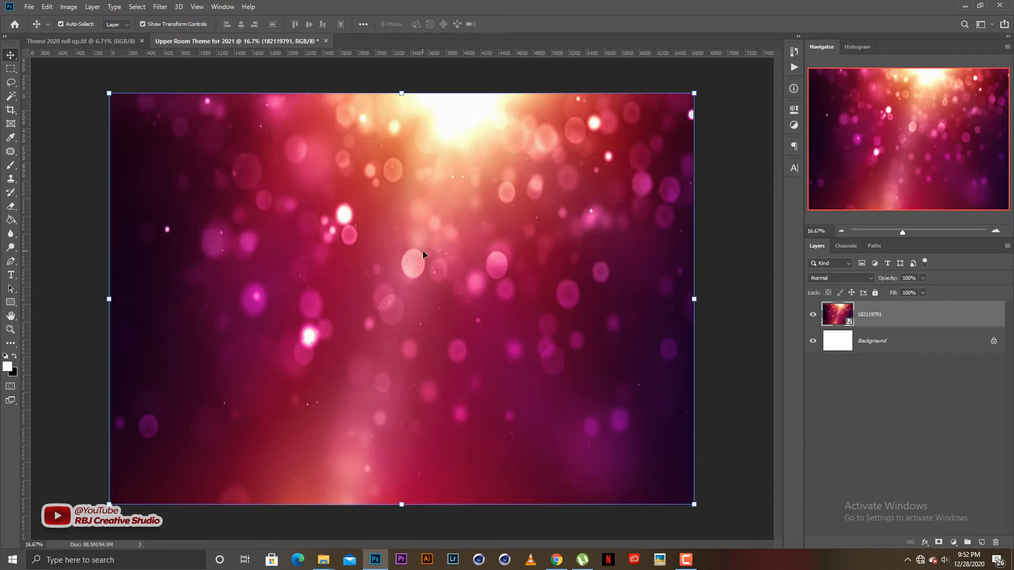
Step: Examine the enlarged bokeh background up close and as a whole to judge its image quality
{"action": "scroll", "coordinate": [424, 252], "scroll_direction": "down", "scroll_amount": 2}
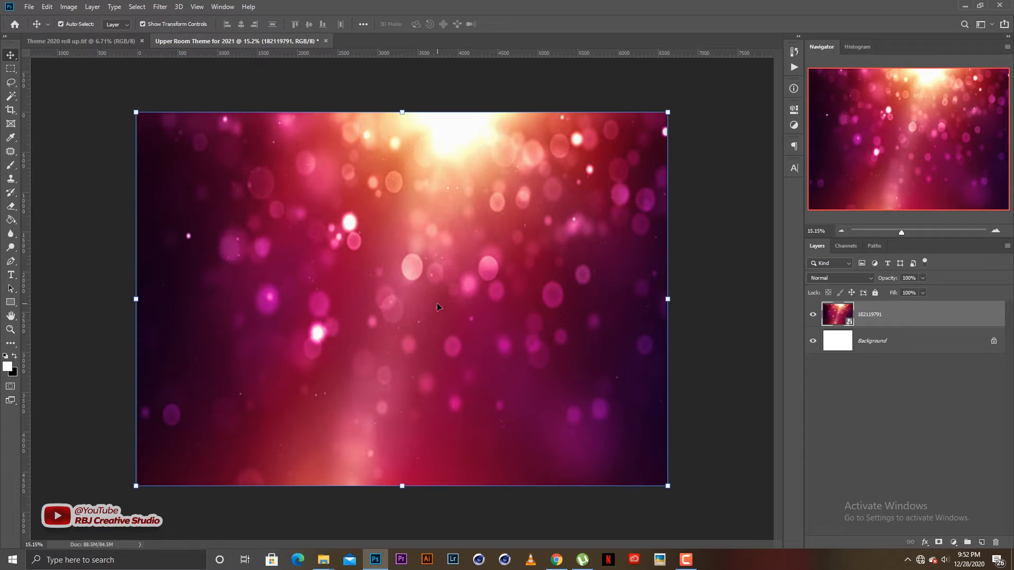
{"action": "key", "text": "e"}
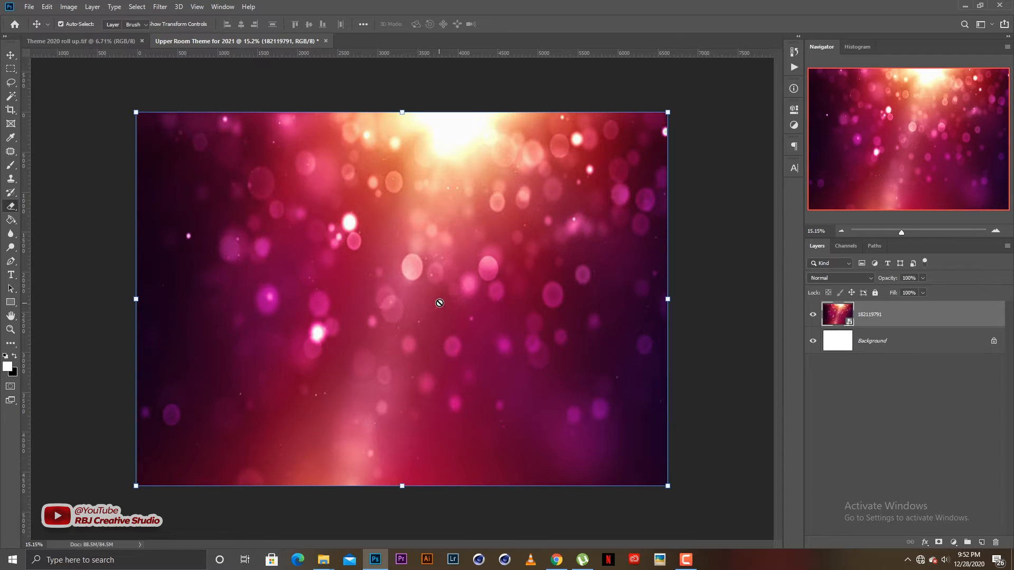
{"action": "key", "text": "v"}
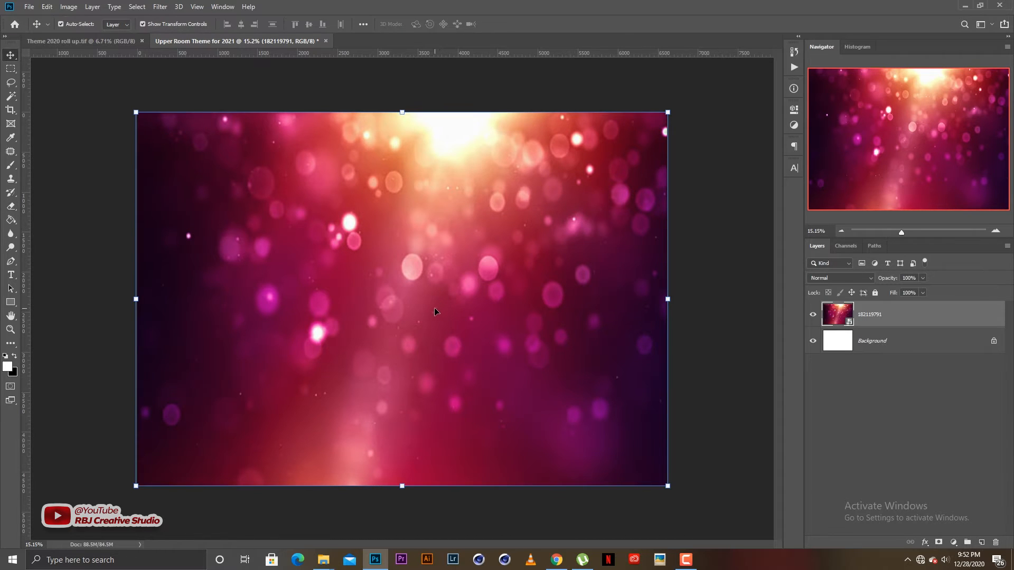
{"action": "scroll", "coordinate": [411, 286], "scroll_direction": "up", "scroll_amount": 5}
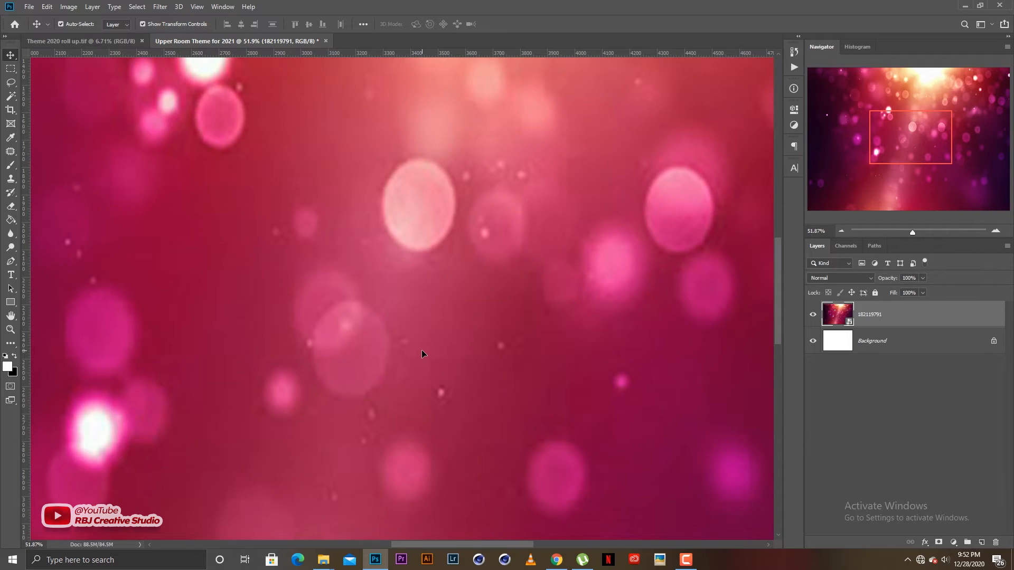
{"action": "scroll", "coordinate": [417, 350], "scroll_direction": "down", "scroll_amount": 4}
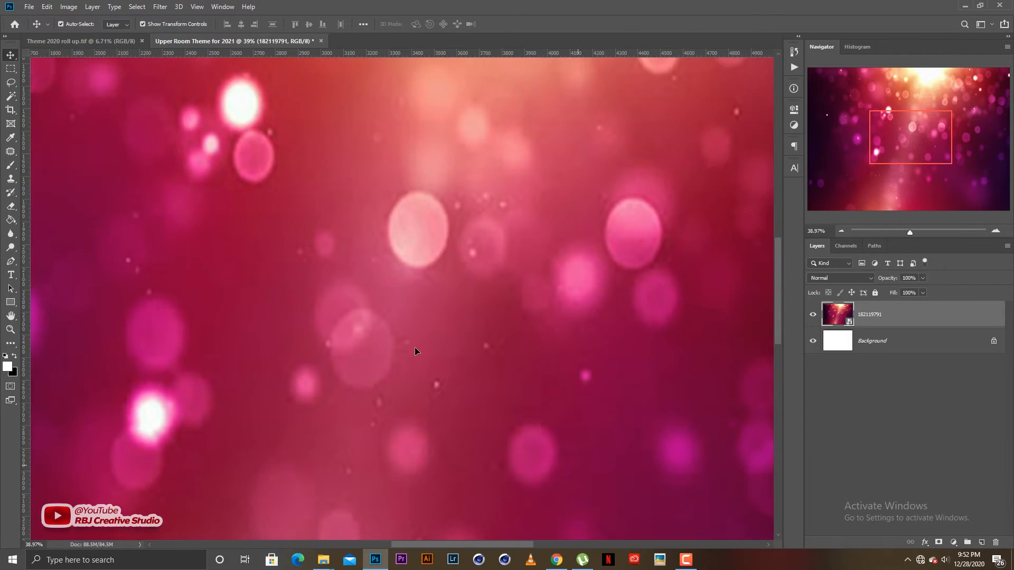
{"action": "scroll", "coordinate": [413, 351], "scroll_direction": "down", "scroll_amount": 2}
{"action": "scroll", "coordinate": [413, 350], "scroll_direction": "up", "scroll_amount": 1}
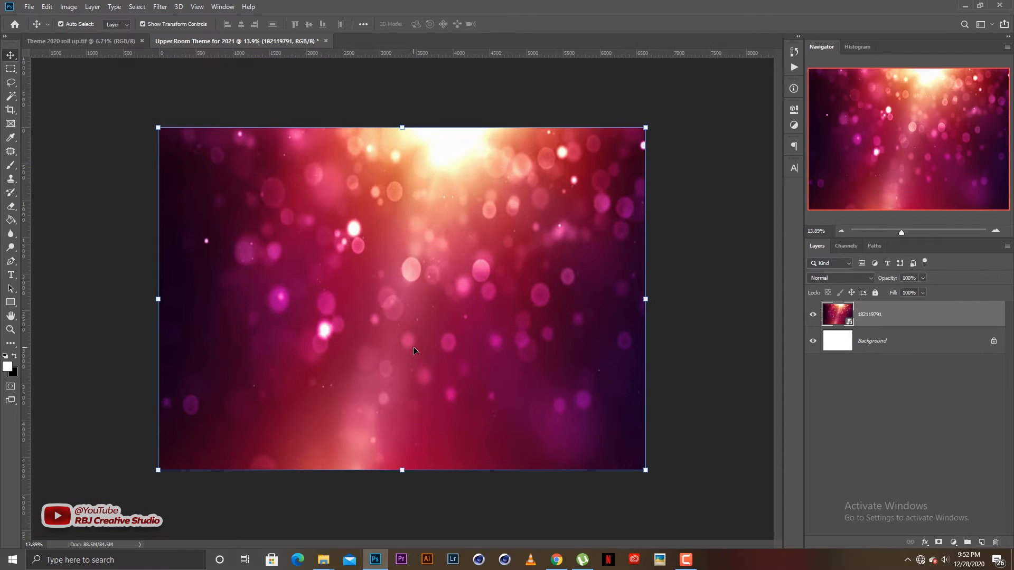
{"action": "scroll", "coordinate": [417, 335], "scroll_direction": "up", "scroll_amount": 1}
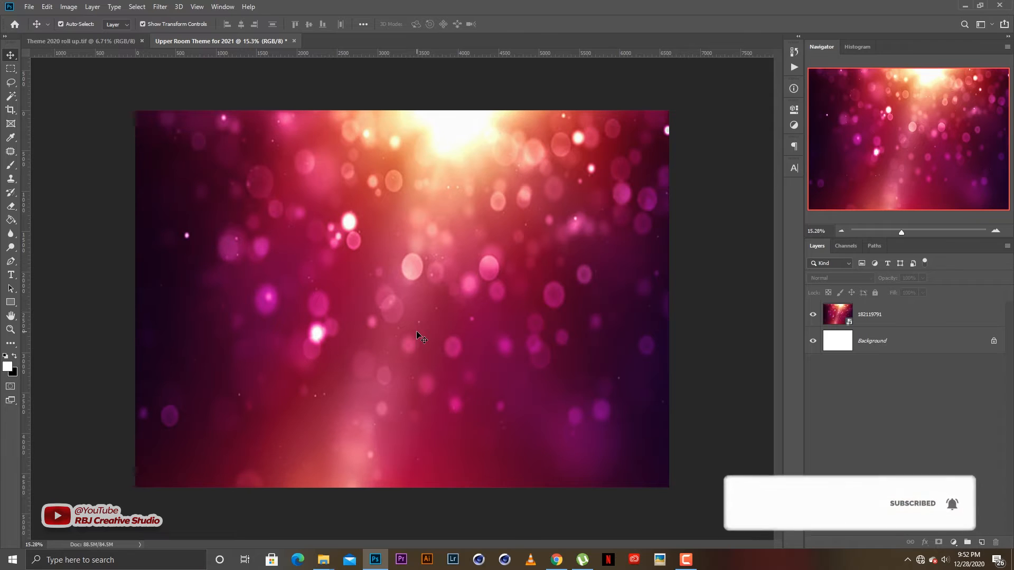
Step: Rasterize the 182119791 smart object by using the Eraser tool on it and accepting the conversion
{"action": "left_click", "coordinate": [421, 336]}
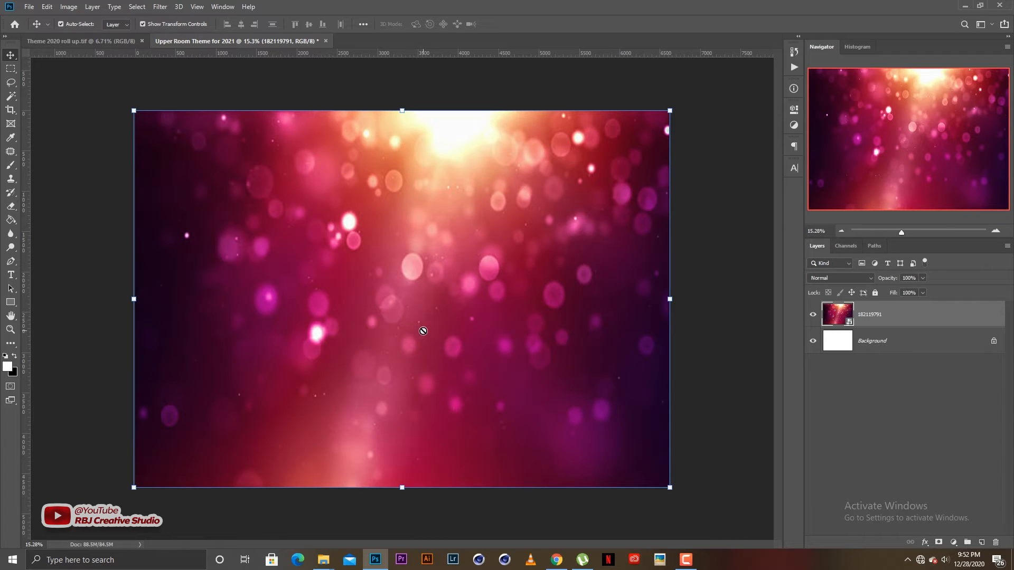
{"action": "key", "text": "e"}
{"action": "left_click", "coordinate": [450, 316]}
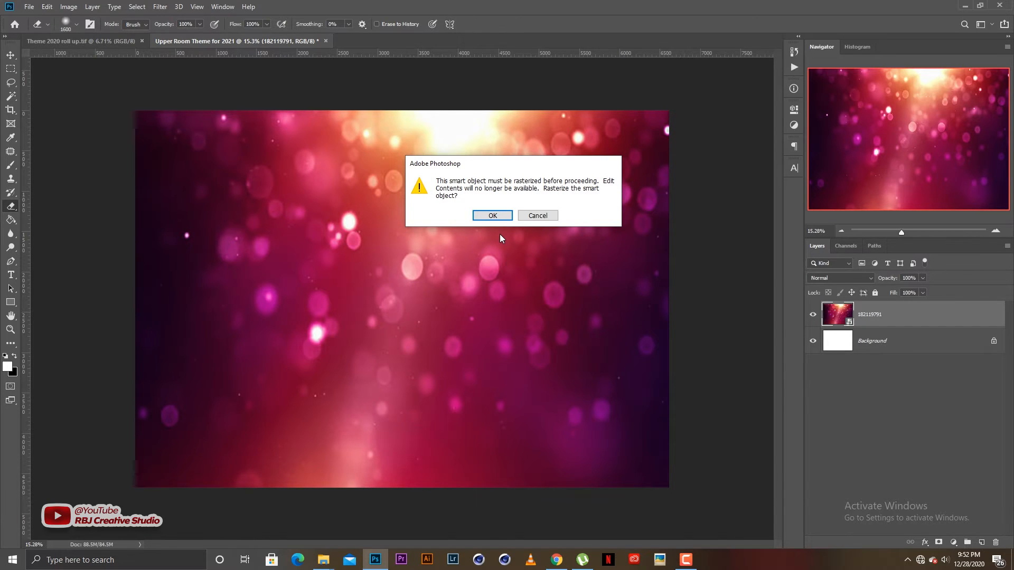
{"action": "left_click", "coordinate": [538, 216]}
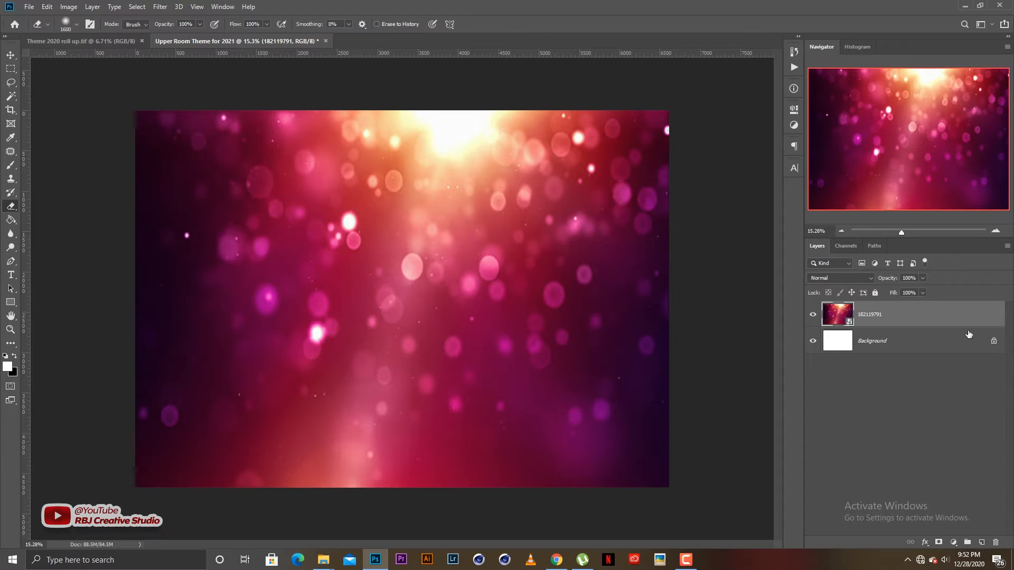
{"action": "left_click", "coordinate": [430, 301]}
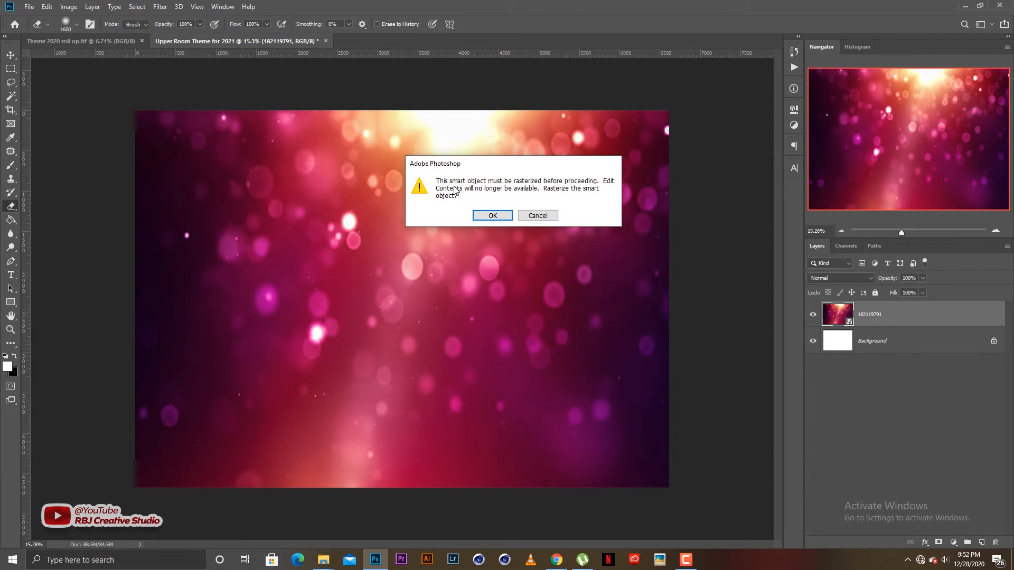
{"action": "left_click", "coordinate": [493, 216]}
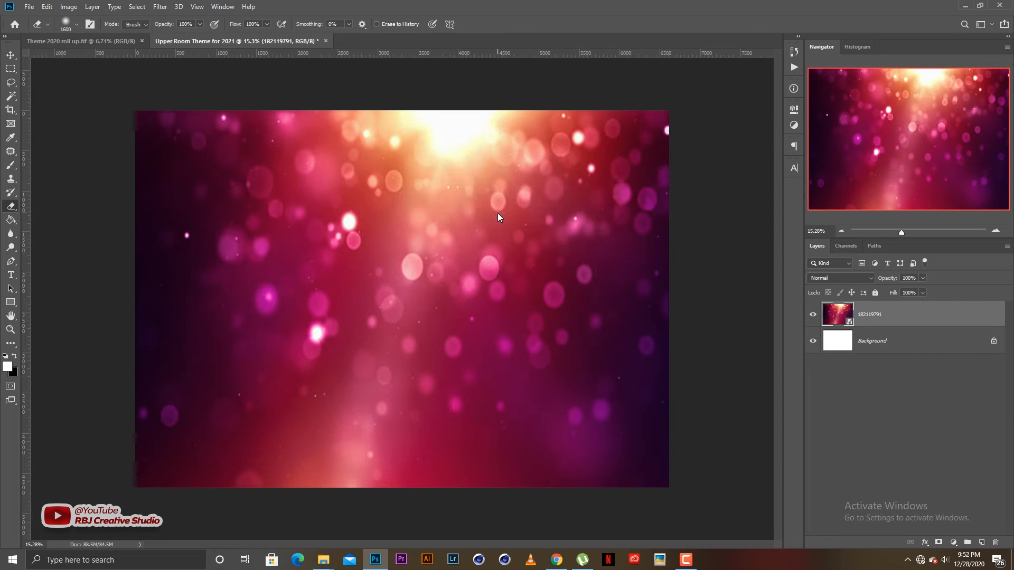
{"action": "key", "text": "v"}
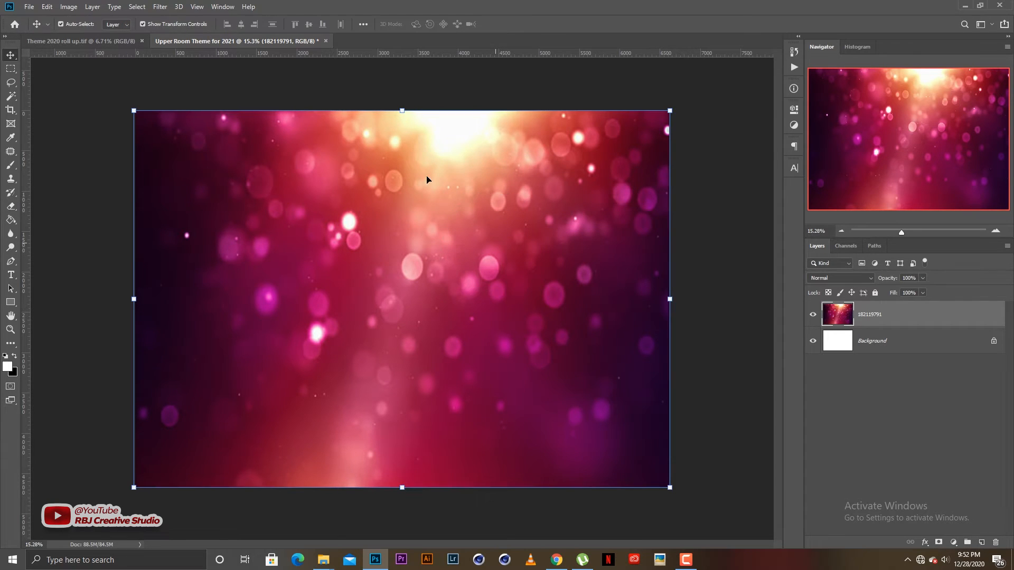
Step: Apply a Gaussian Blur with a radius of 37.4 pixels to the bokeh background layer
{"action": "left_click", "coordinate": [160, 6]}
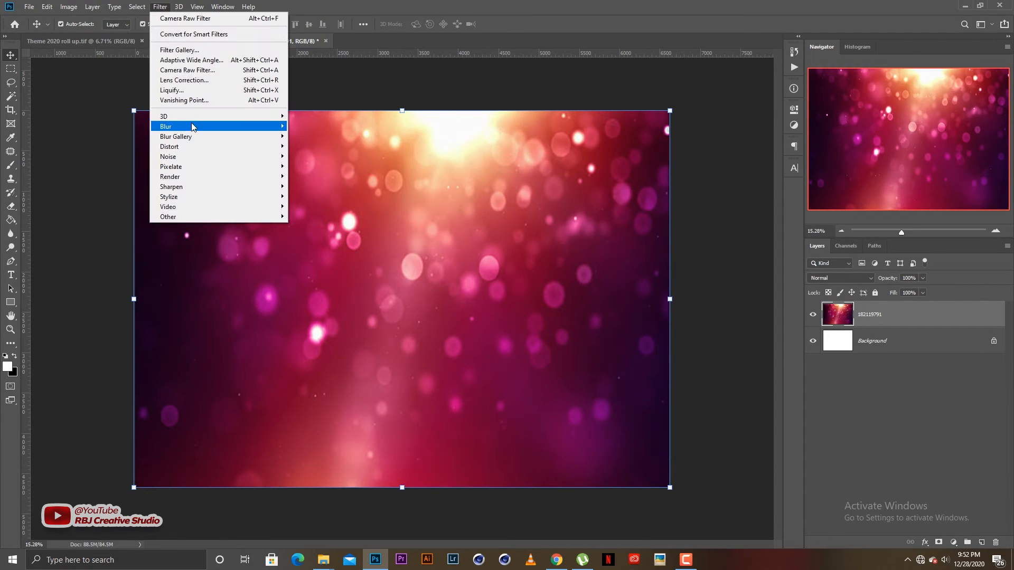
{"action": "mouse_move", "coordinate": [192, 129]}
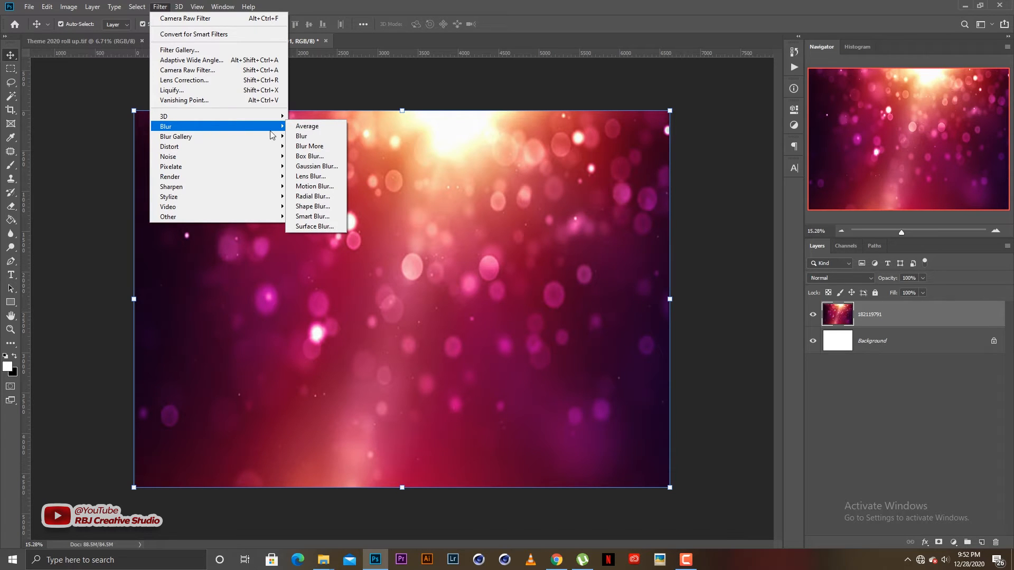
{"action": "left_click", "coordinate": [319, 167]}
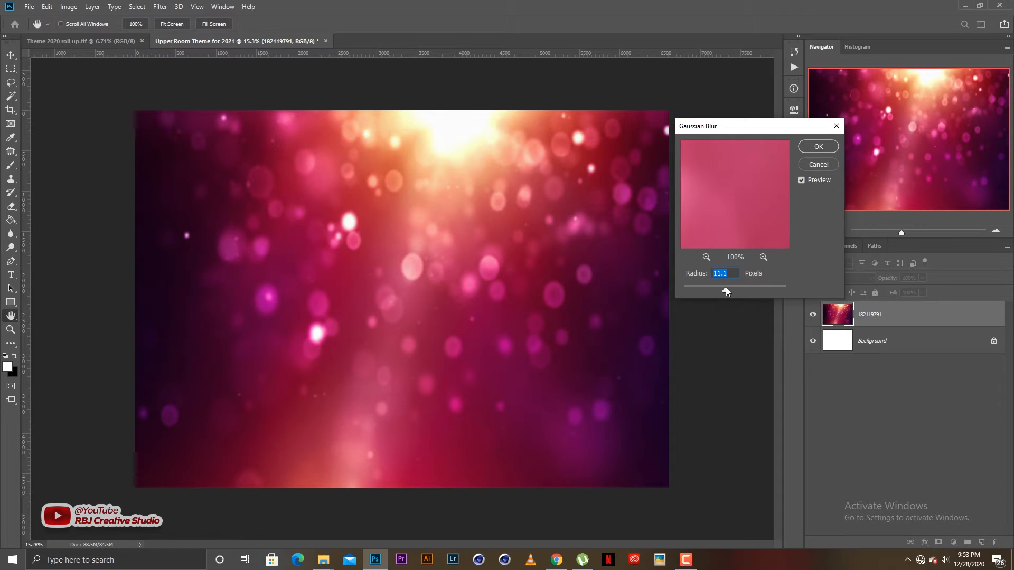
{"action": "left_click_drag", "start_coordinate": [731, 288], "coordinate": [735, 289]}
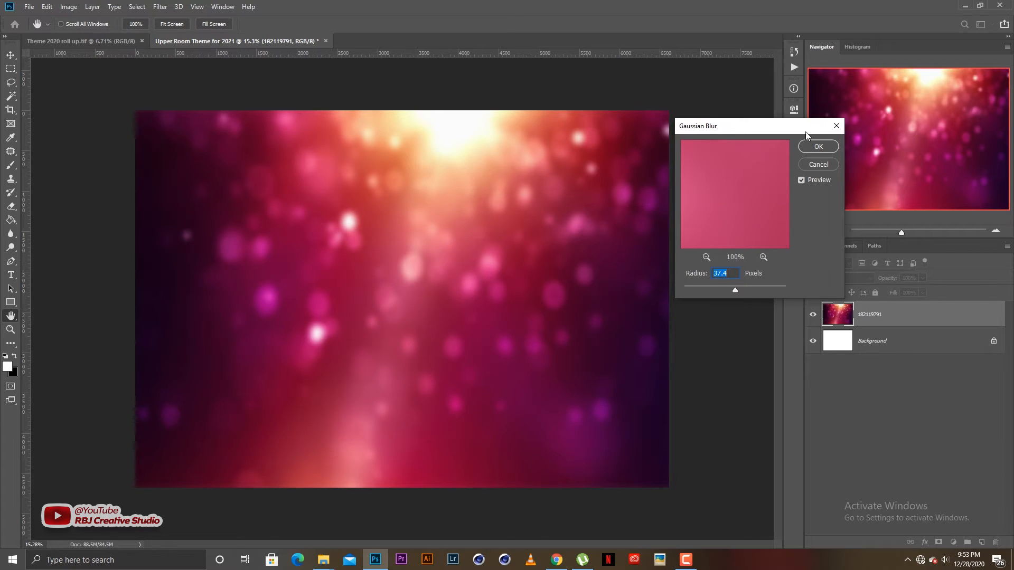
{"action": "left_click", "coordinate": [818, 146]}
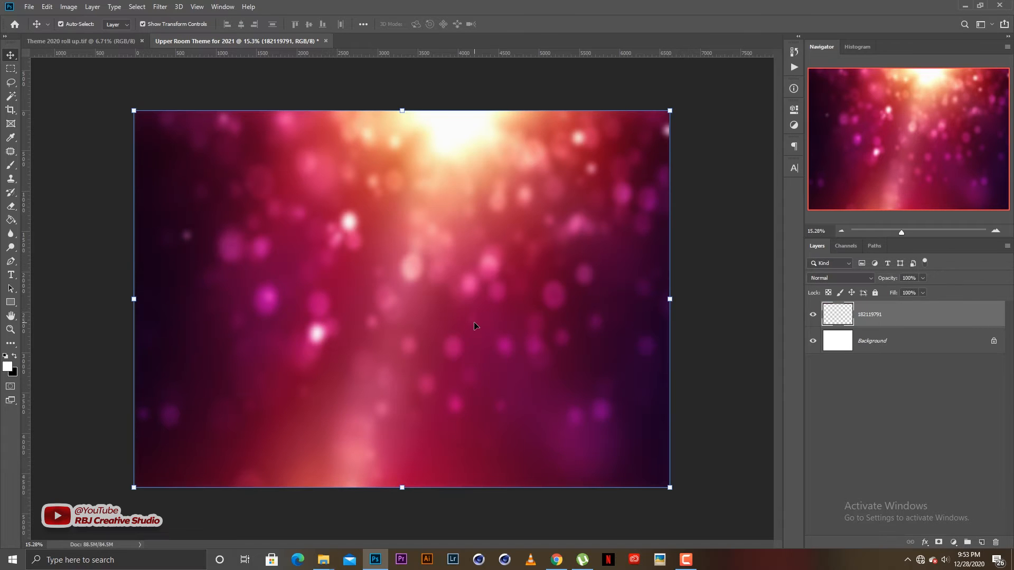
{"action": "scroll", "coordinate": [474, 325], "scroll_direction": "up", "scroll_amount": 2}
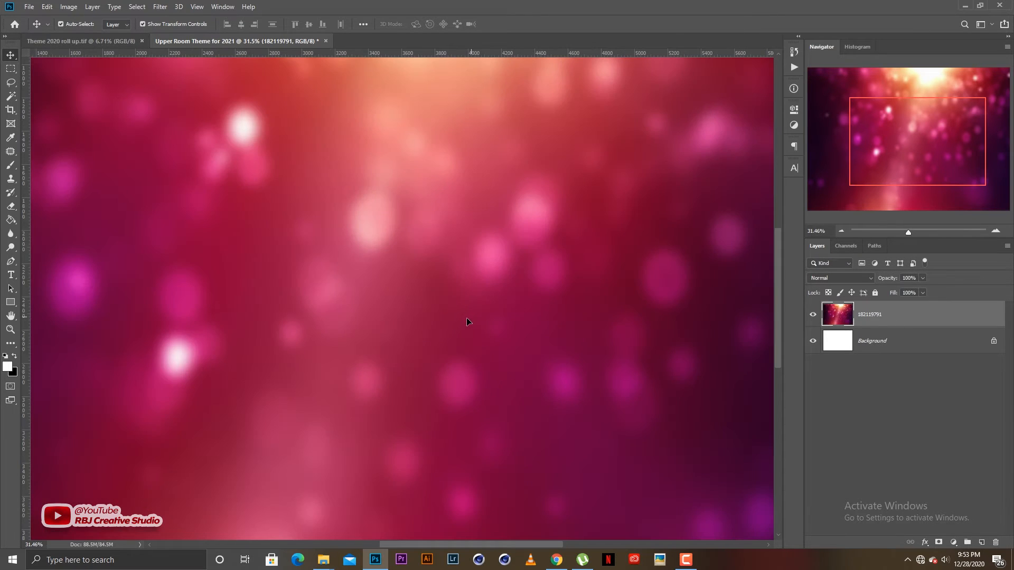
{"action": "scroll", "coordinate": [466, 320], "scroll_direction": "down", "scroll_amount": 3}
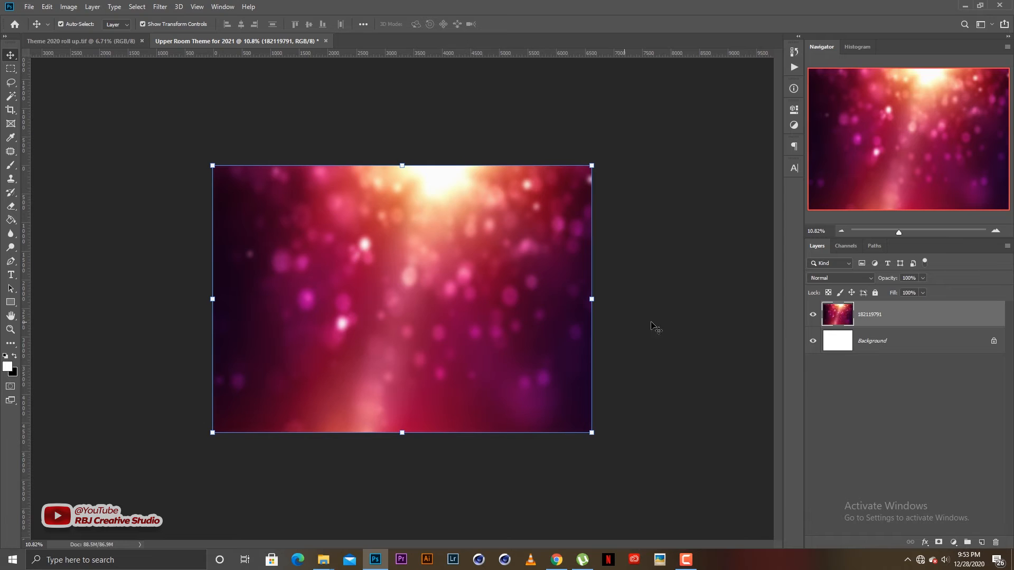
Step: Add a Gradient Map adjustment layer above the blurred bokeh image layer
{"action": "scroll", "coordinate": [464, 321], "scroll_direction": "up", "scroll_amount": 2}
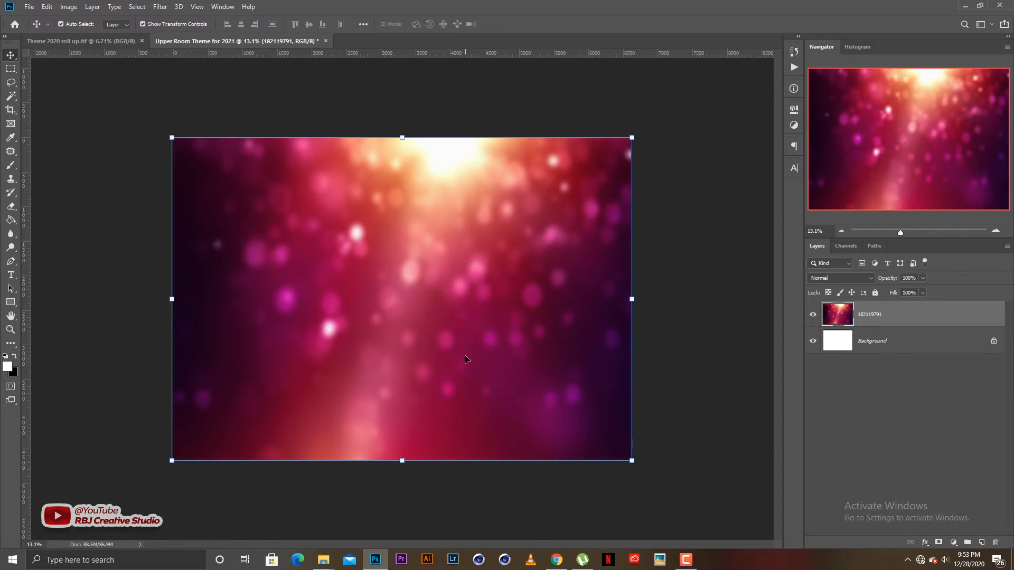
{"action": "scroll", "coordinate": [379, 338], "scroll_direction": "up", "scroll_amount": 2}
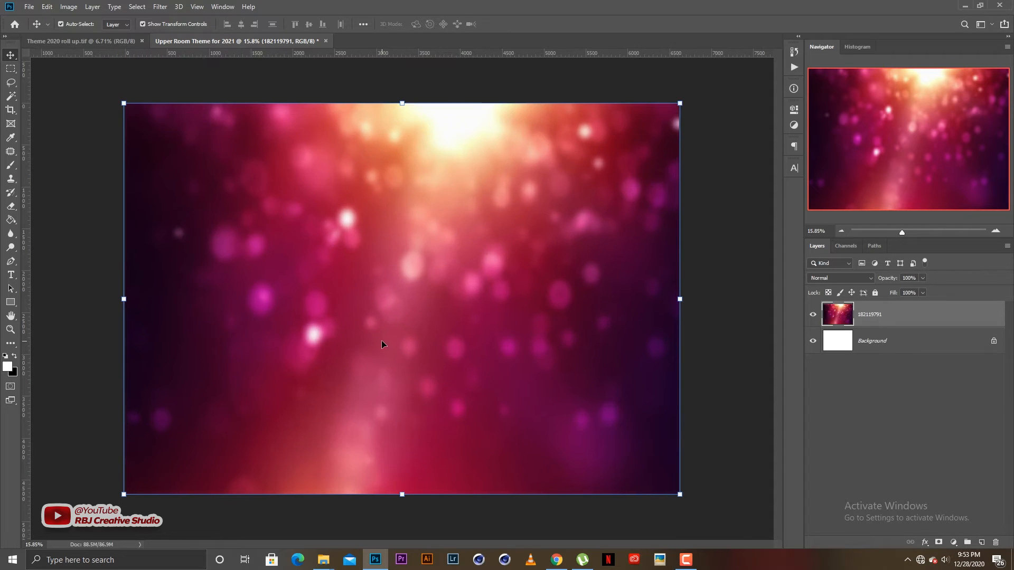
{"action": "scroll", "coordinate": [382, 340], "scroll_direction": "down", "scroll_amount": 1}
{"action": "scroll", "coordinate": [381, 343], "scroll_direction": "up", "scroll_amount": 1}
{"action": "left_click", "coordinate": [711, 317]}
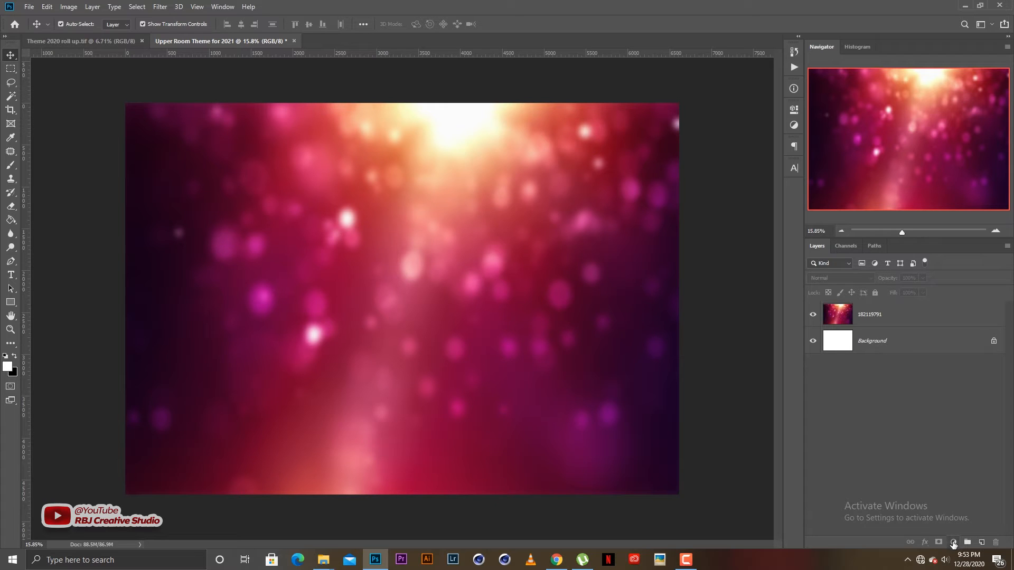
{"action": "left_click", "coordinate": [953, 543]}
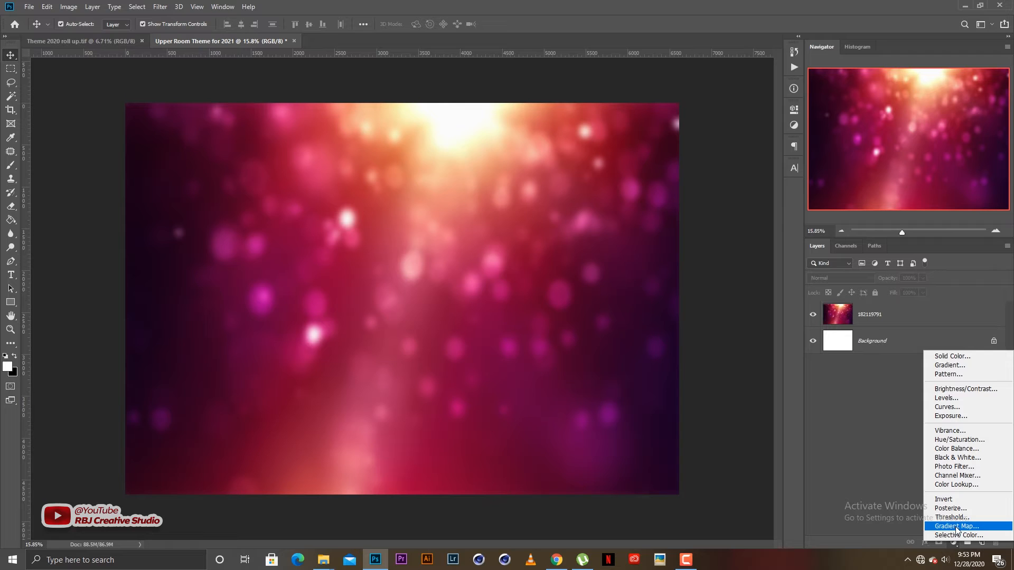
{"action": "left_click", "coordinate": [957, 527]}
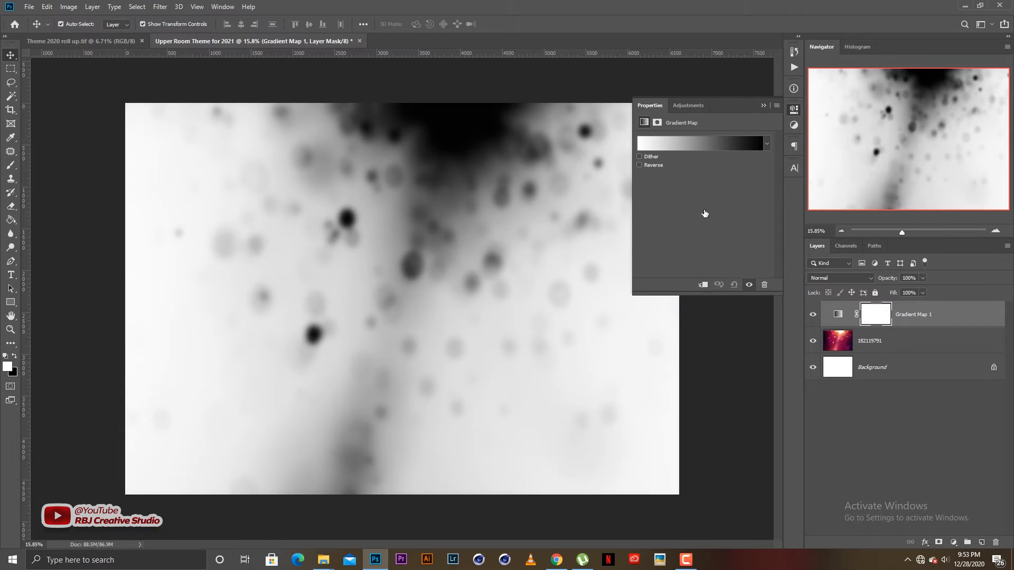
Step: Set the colour stop at 0% of the Gradient Map's gradient to dark green 065800
{"action": "left_click", "coordinate": [683, 144]}
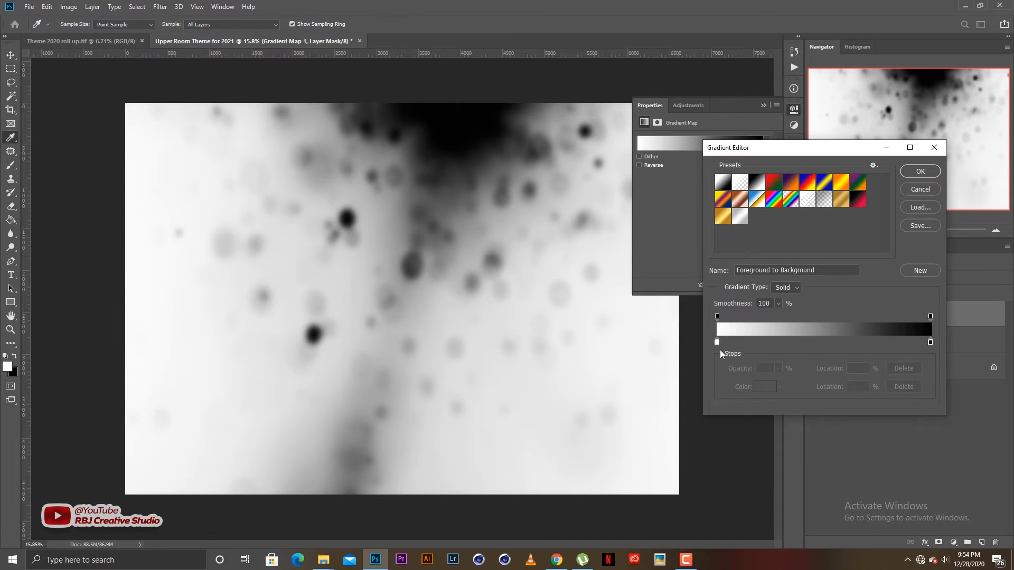
{"action": "left_click", "coordinate": [717, 342]}
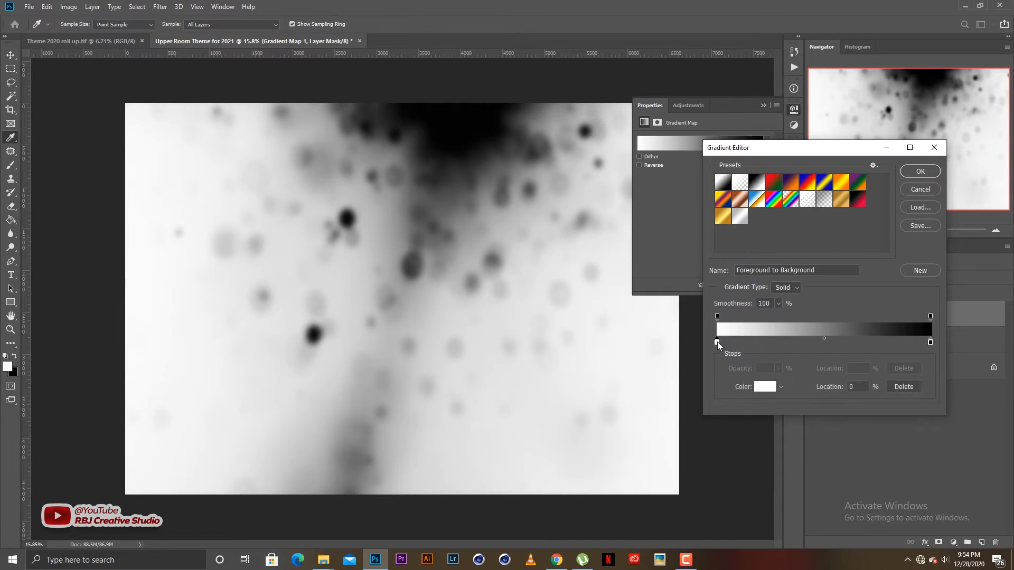
{"action": "left_click", "coordinate": [761, 385]}
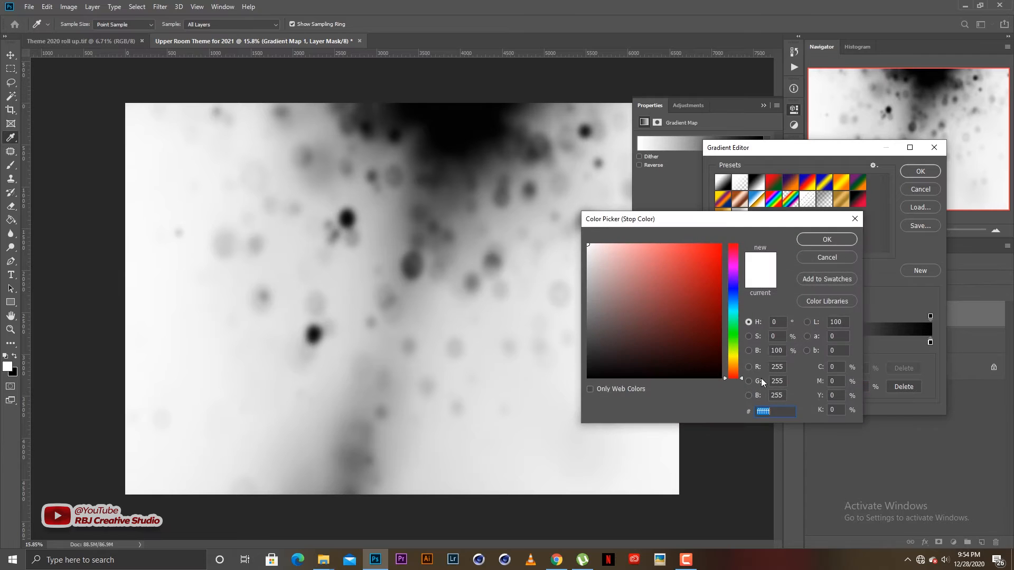
{"action": "left_click", "coordinate": [734, 336]}
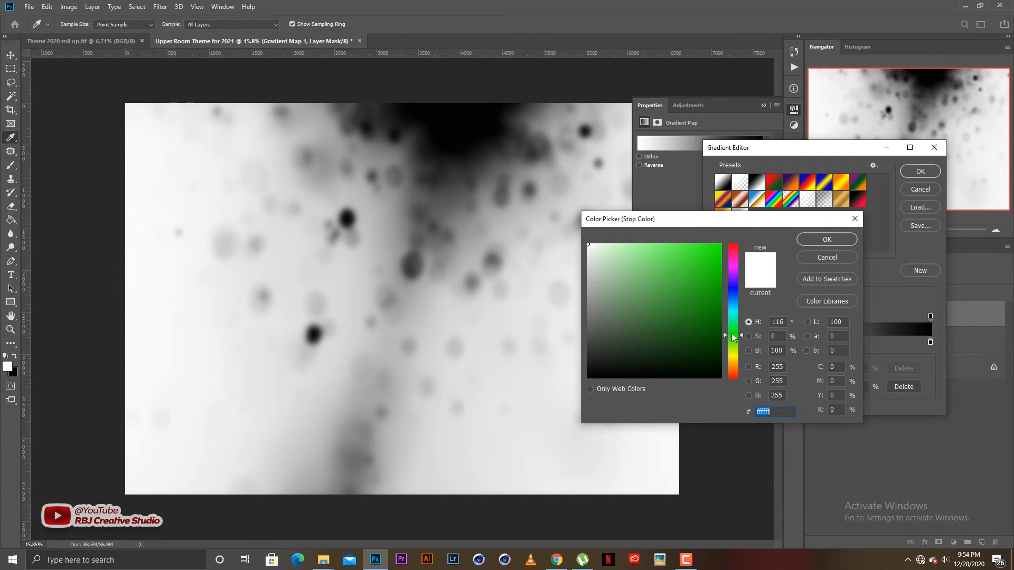
{"action": "left_click", "coordinate": [715, 330]}
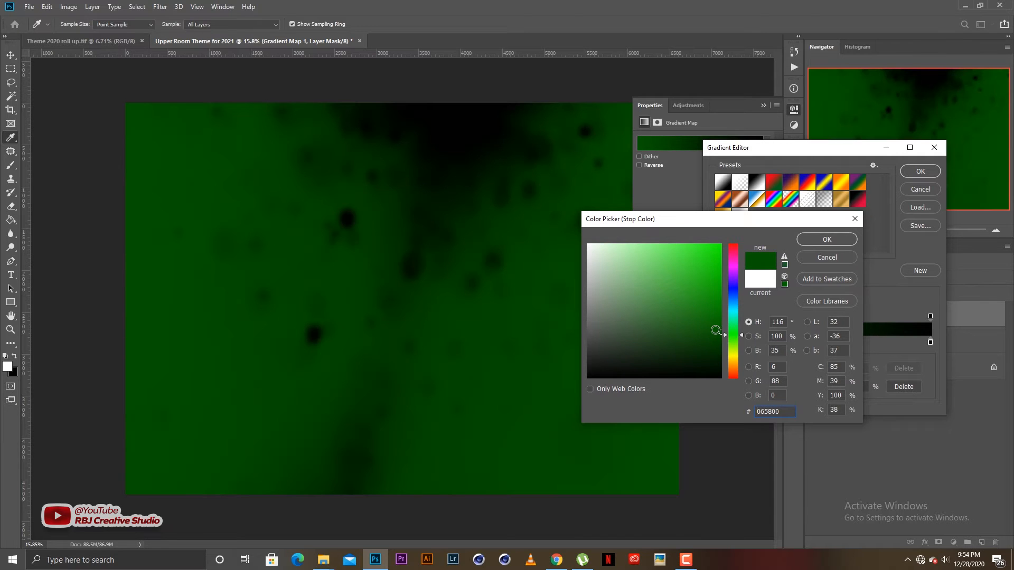
{"action": "left_click", "coordinate": [843, 239]}
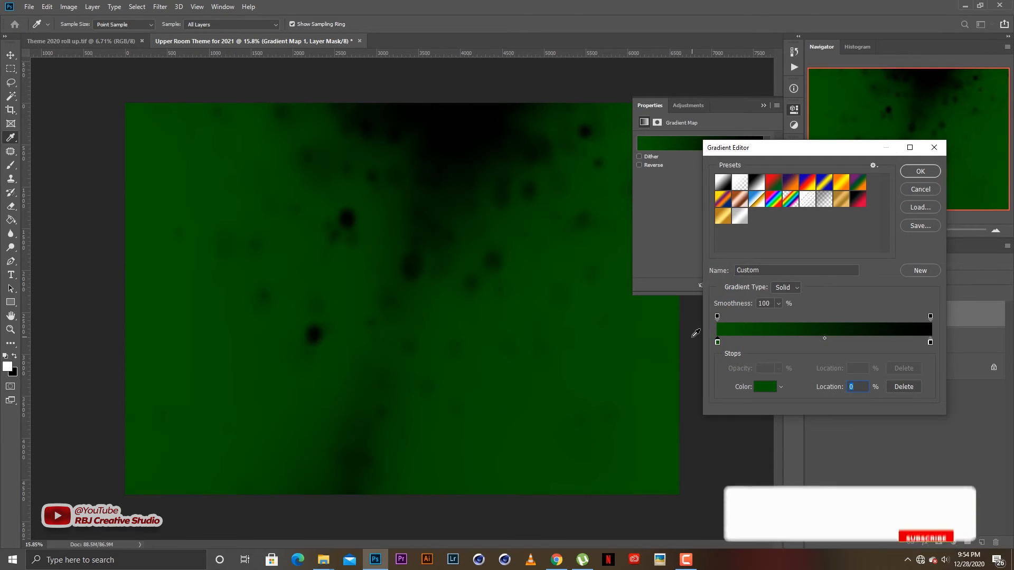
Step: Set the gradient's colour stop at 100% to a brighter green, 04a000
{"action": "left_click", "coordinate": [930, 342]}
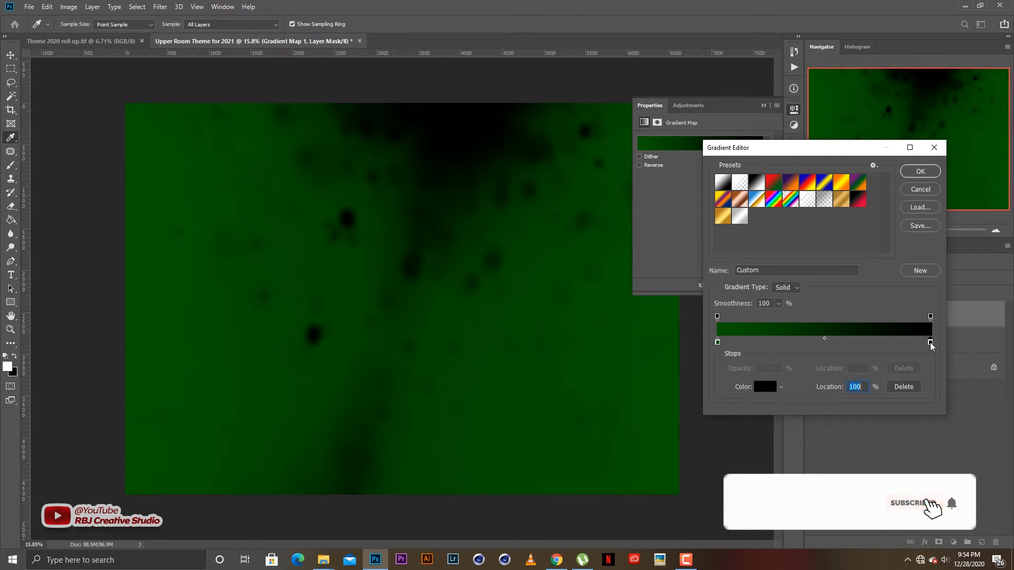
{"action": "left_click", "coordinate": [761, 387]}
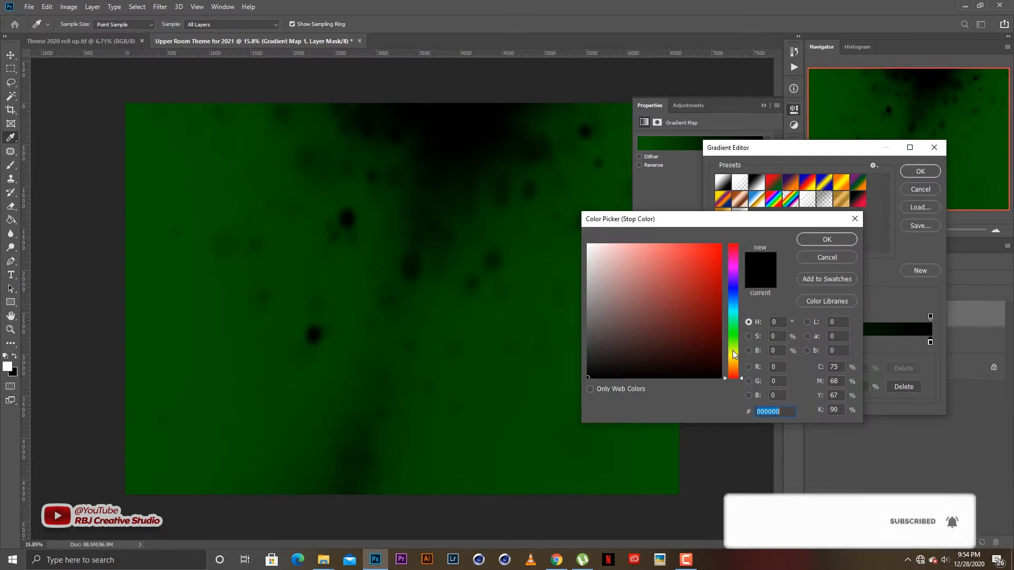
{"action": "left_click", "coordinate": [733, 335]}
{"action": "left_click_drag", "start_coordinate": [721, 301], "coordinate": [723, 292]}
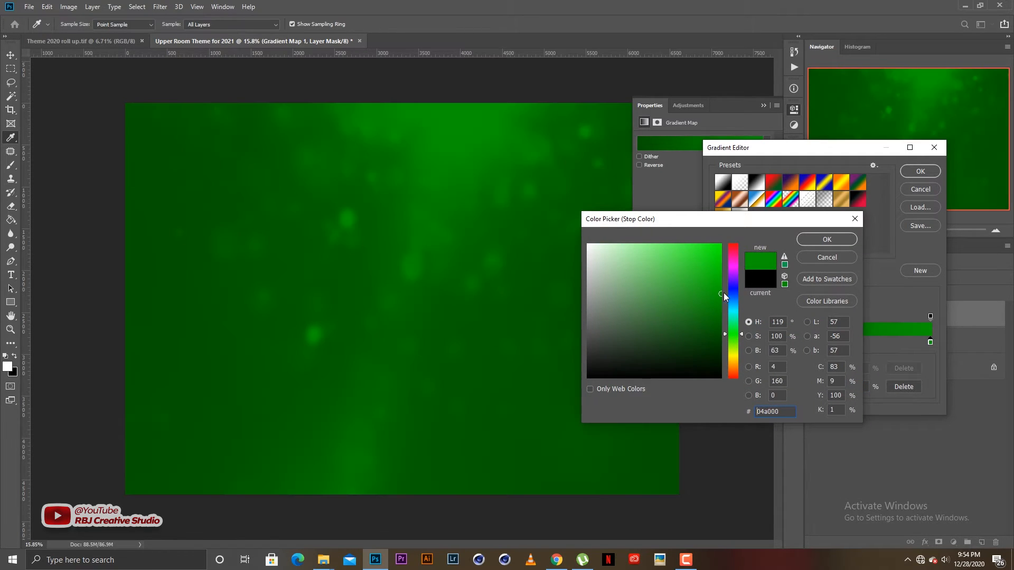
{"action": "left_click", "coordinate": [827, 239]}
Step: Try moving and swapping the two green stops along the gradient, then return dark green to 0% and bright green to 100%
{"action": "left_click_drag", "start_coordinate": [717, 342], "coordinate": [768, 342]}
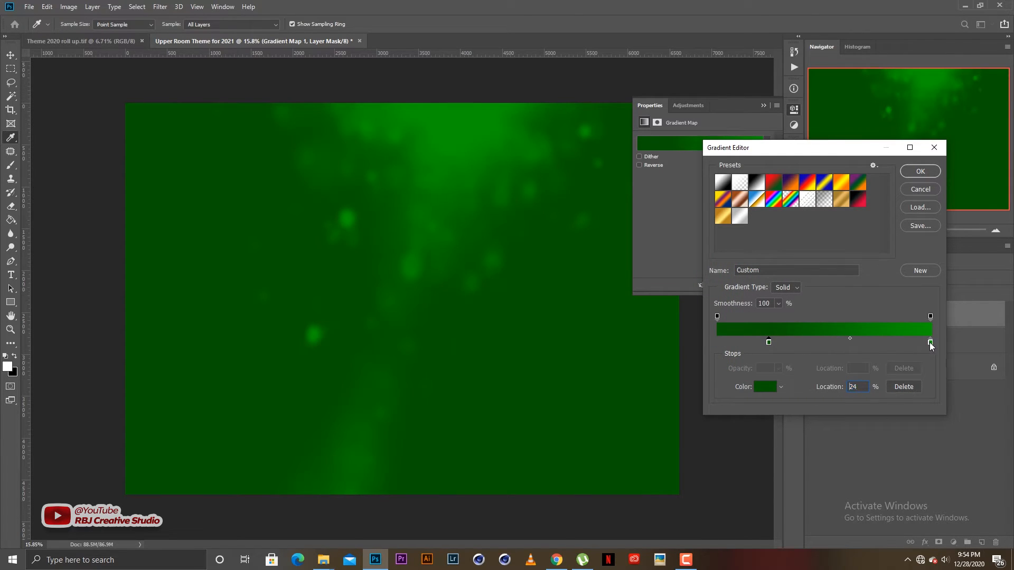
{"action": "mouse_move", "coordinate": [931, 343]}
{"action": "left_mouse_down"}
{"action": "mouse_move", "coordinate": [717, 343]}
{"action": "mouse_move", "coordinate": [931, 343]}
{"action": "left_mouse_up"}
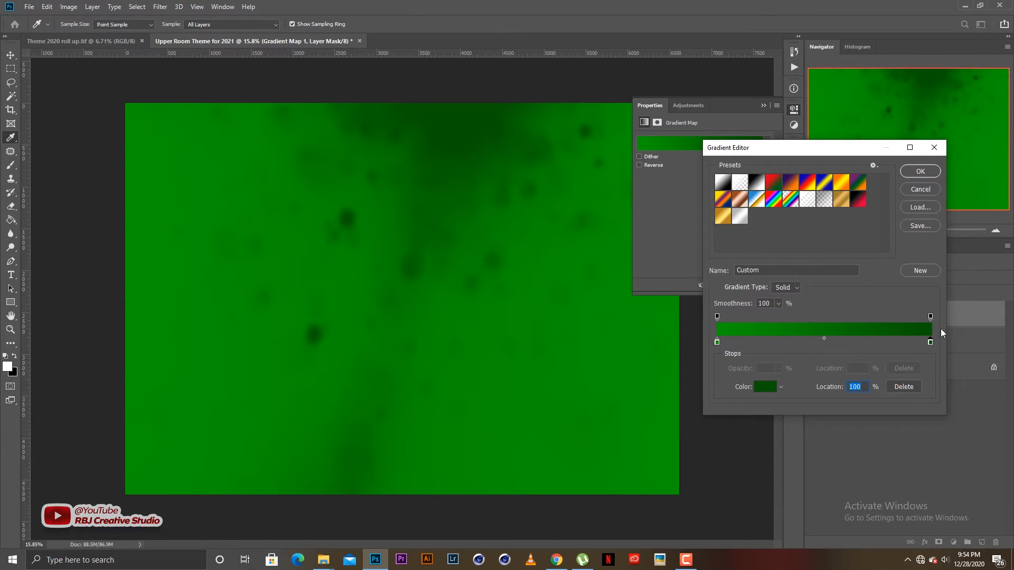
{"action": "left_click_drag", "start_coordinate": [930, 343], "coordinate": [801, 343]}
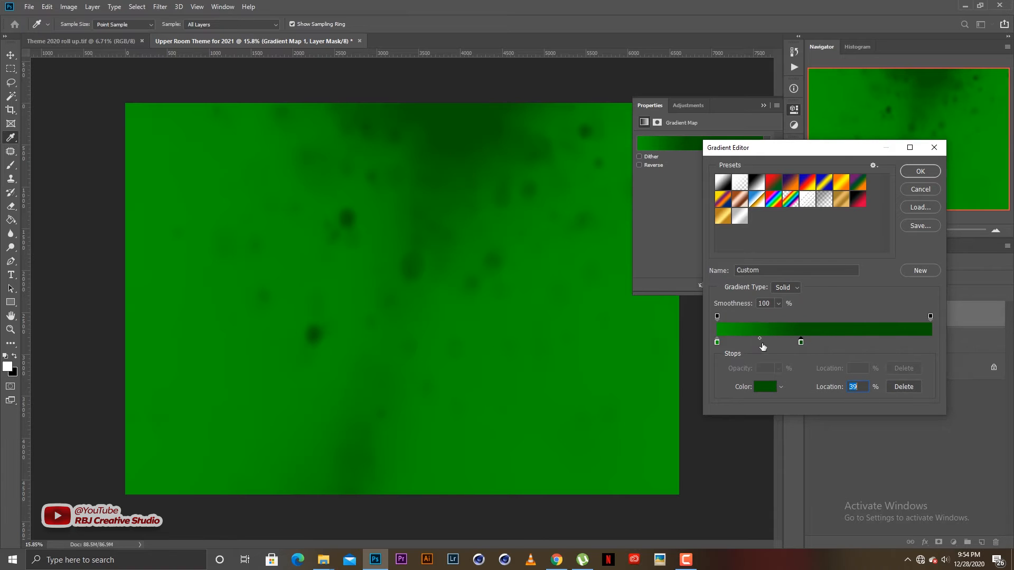
{"action": "left_click_drag", "start_coordinate": [717, 342], "coordinate": [932, 344]}
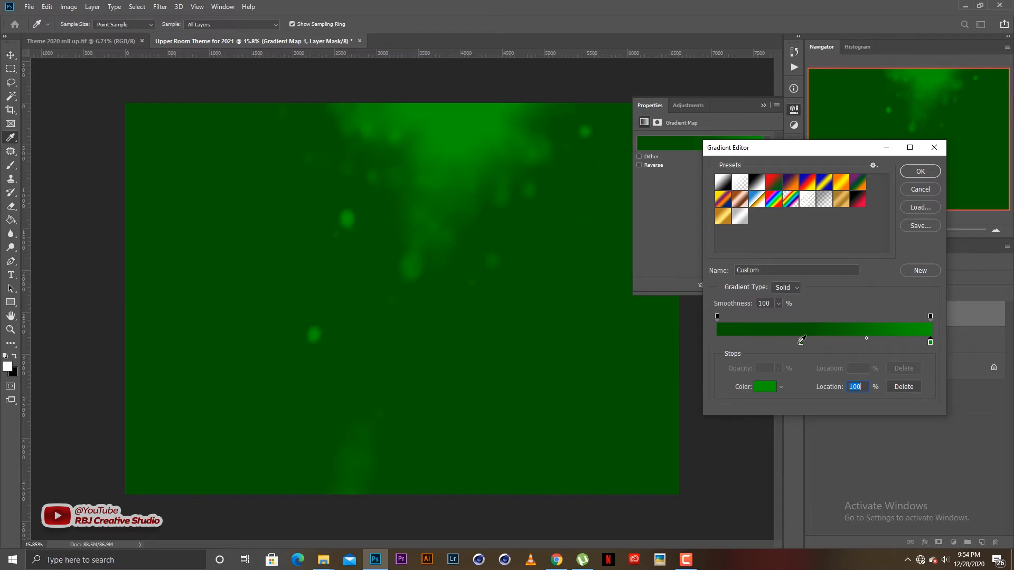
{"action": "left_click_drag", "start_coordinate": [800, 344], "coordinate": [716, 344]}
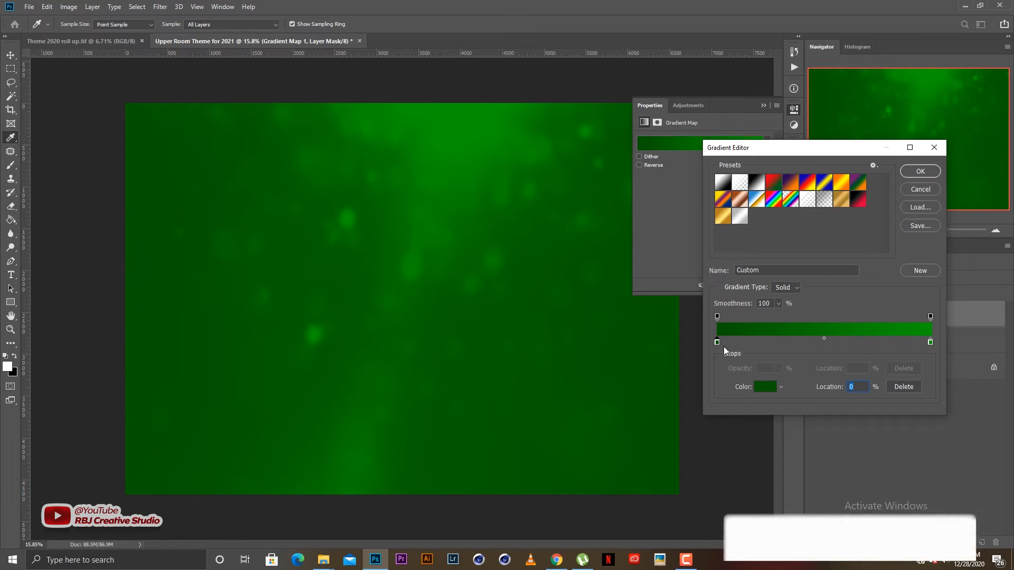
Step: Add a colour stop at 19% of the gradient and give it a darker green
{"action": "left_click", "coordinate": [930, 342]}
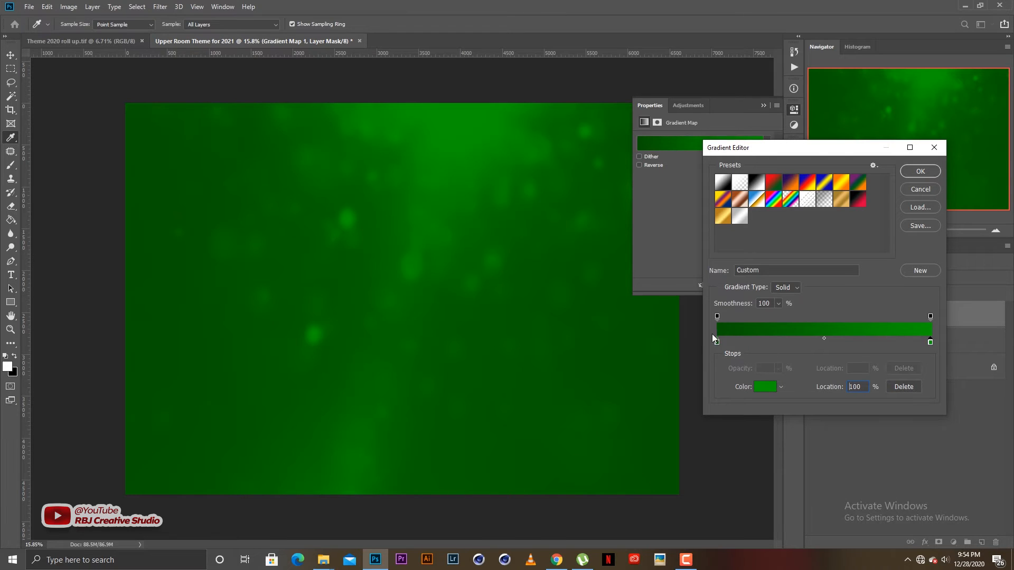
{"action": "left_click", "coordinate": [757, 344]}
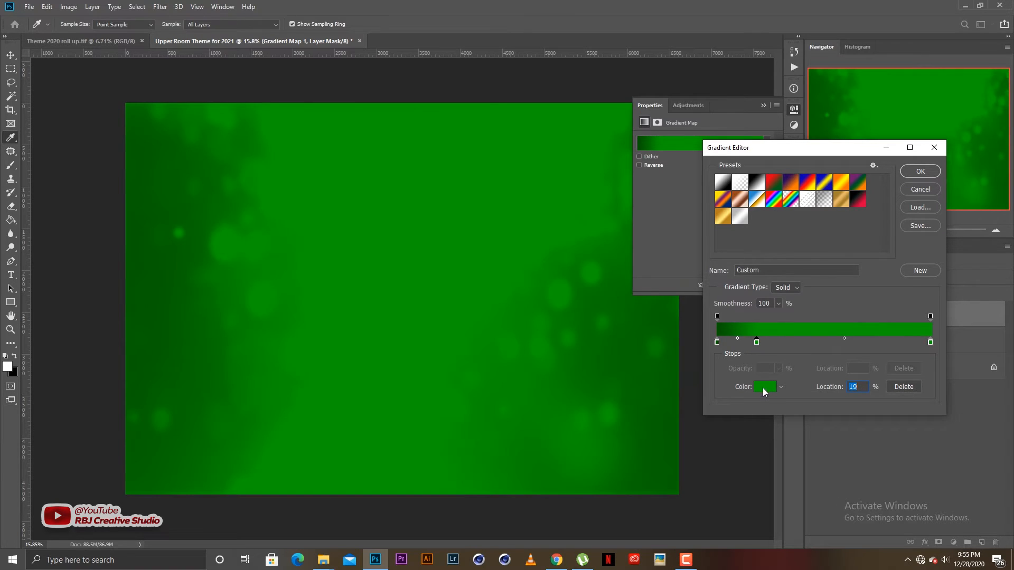
{"action": "left_click", "coordinate": [763, 387]}
{"action": "left_click_drag", "start_coordinate": [708, 327], "coordinate": [727, 343]}
{"action": "left_click", "coordinate": [827, 240]}
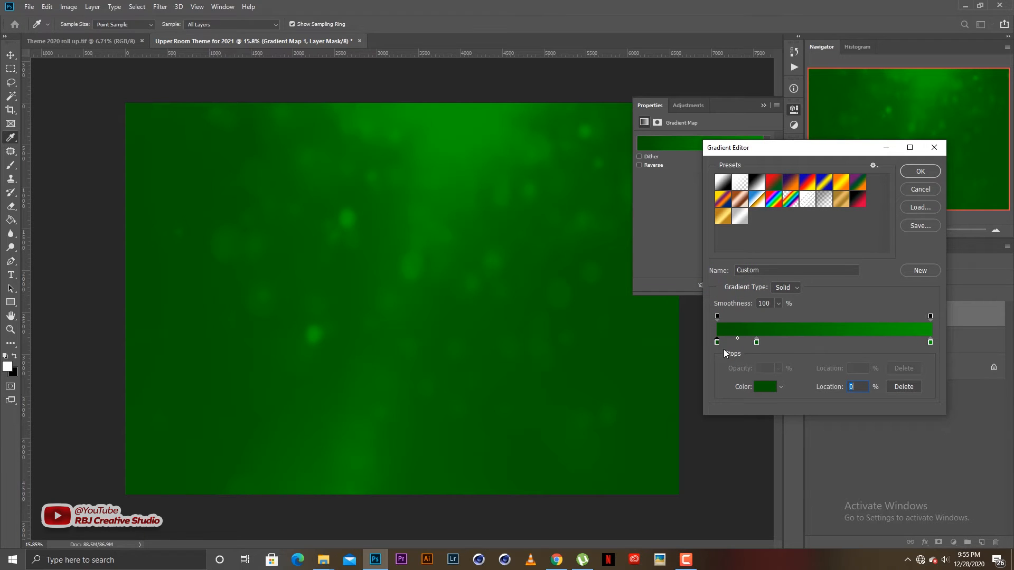
Step: Darken the colour stop at 0% to a near-black green, accept the gradient and collapse the adjustment's properties
{"action": "left_click", "coordinate": [762, 389]}
{"action": "left_click_drag", "start_coordinate": [704, 353], "coordinate": [731, 364]}
{"action": "left_click", "coordinate": [816, 240]}
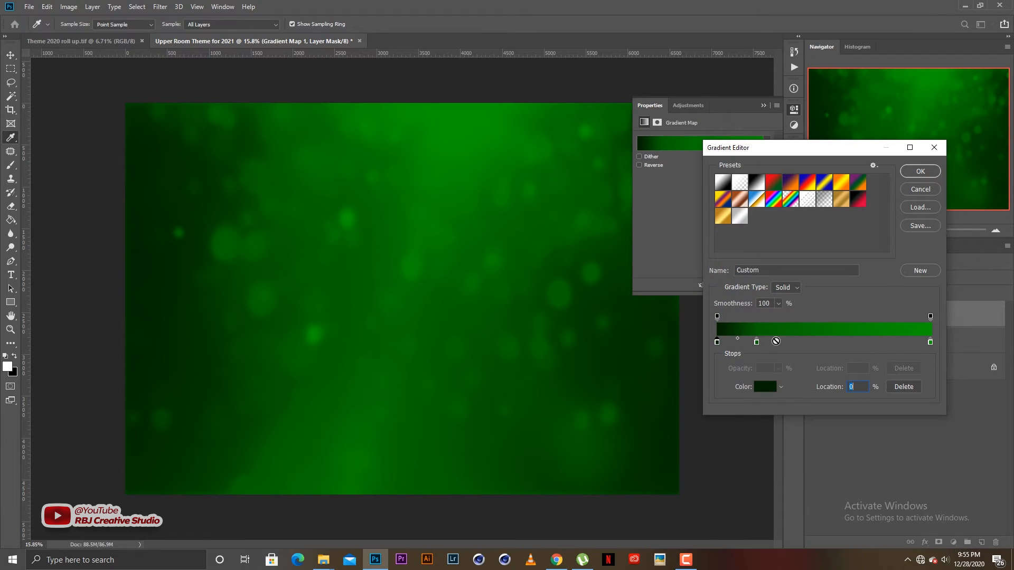
{"action": "left_click", "coordinate": [758, 343]}
{"action": "left_click", "coordinate": [920, 172]}
{"action": "key", "text": "v"}
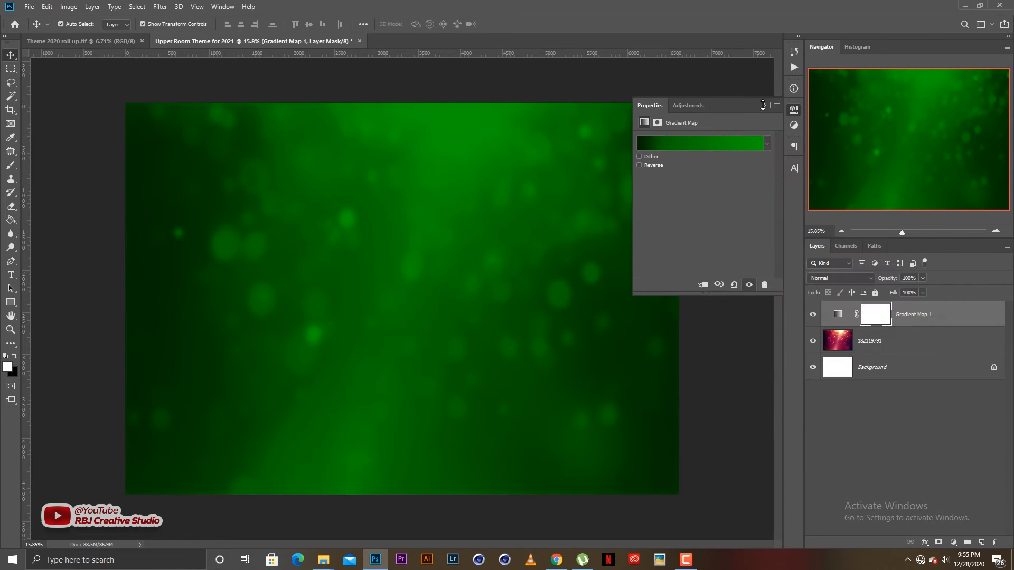
{"action": "left_click", "coordinate": [763, 105]}
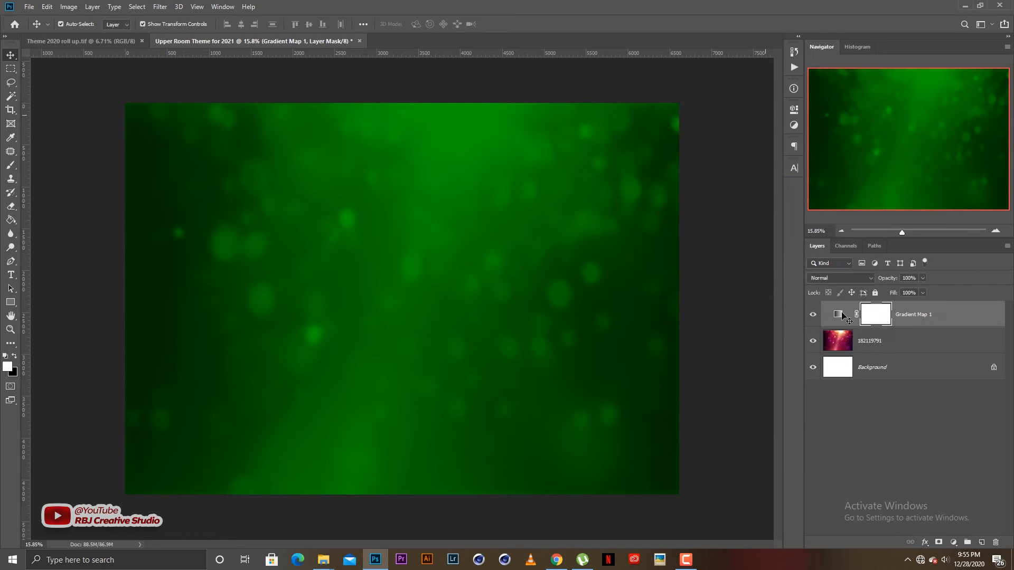
Step: Compare the background with and without the Gradient Map by toggling the adjustment layer's visibility
{"action": "left_click", "coordinate": [812, 315]}
{"action": "left_click", "coordinate": [813, 316]}
{"action": "left_click", "coordinate": [812, 315]}
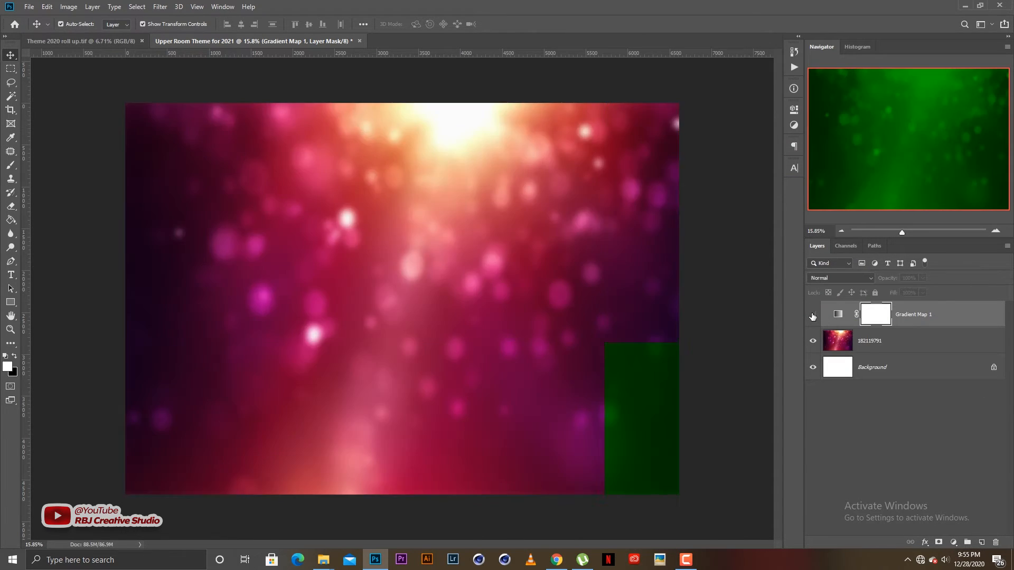
{"action": "left_click", "coordinate": [813, 315]}
{"action": "left_click", "coordinate": [813, 316]}
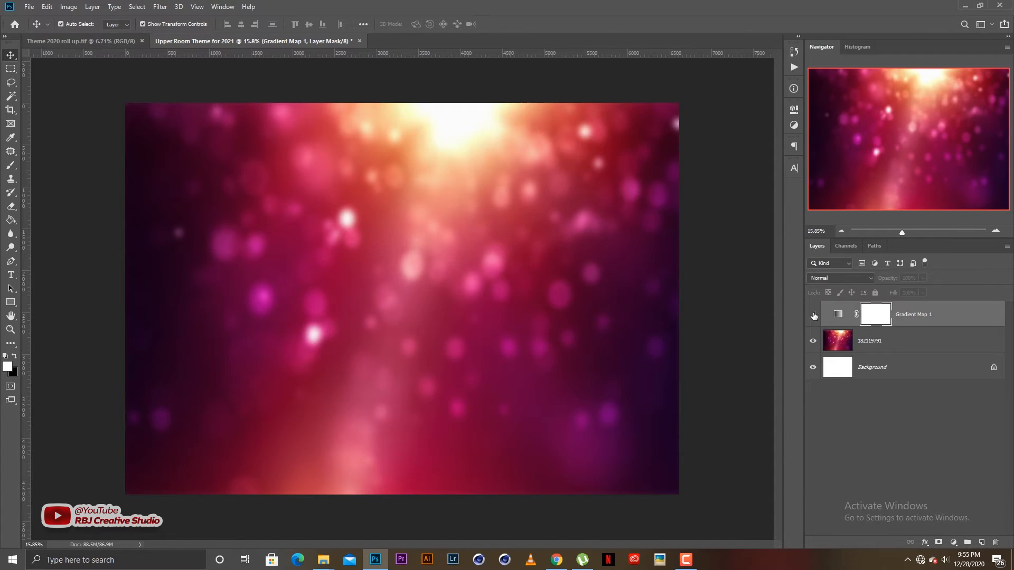
{"action": "left_click", "coordinate": [814, 315]}
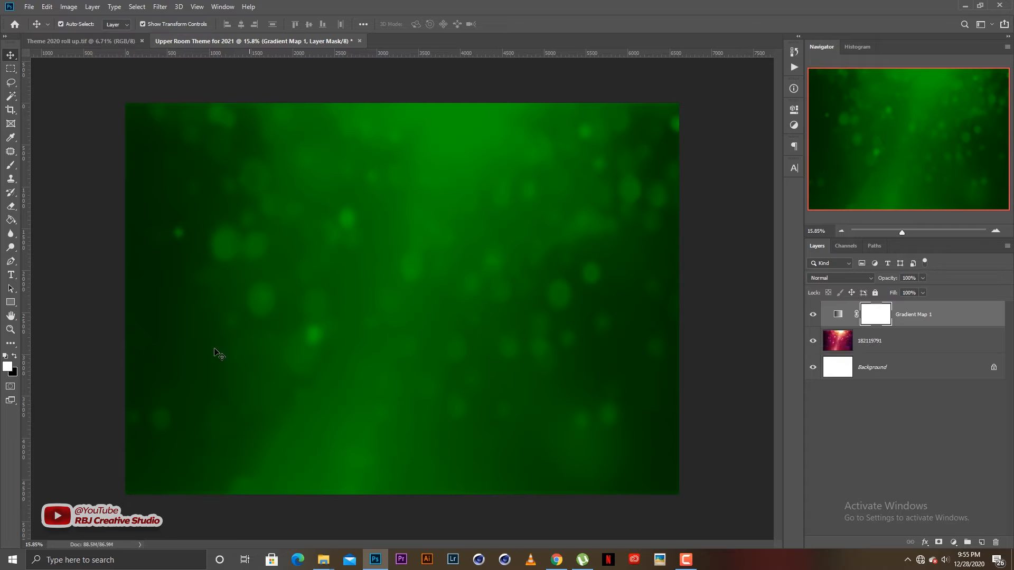
{"action": "scroll", "coordinate": [407, 341], "scroll_direction": "up", "scroll_amount": 1}
{"action": "scroll", "coordinate": [407, 340], "scroll_direction": "down", "scroll_amount": 1}
{"action": "scroll", "coordinate": [412, 344], "scroll_direction": "up", "scroll_amount": 1}
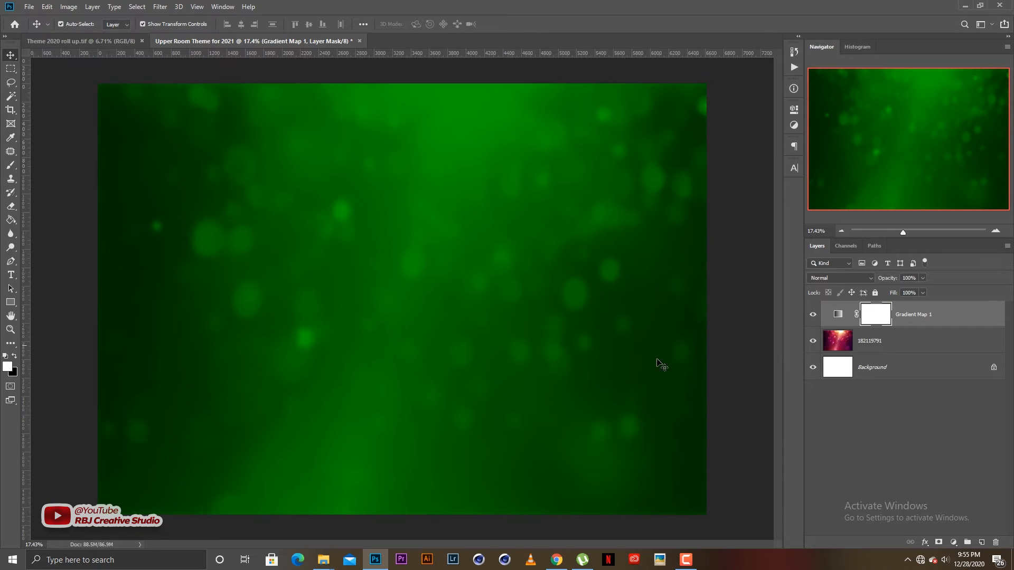
Step: Lock all attributes of the Gradient Map 1 and 182119791 layers and test the locks by trying to move the background
{"action": "left_click", "coordinate": [875, 293]}
{"action": "left_click", "coordinate": [876, 333]}
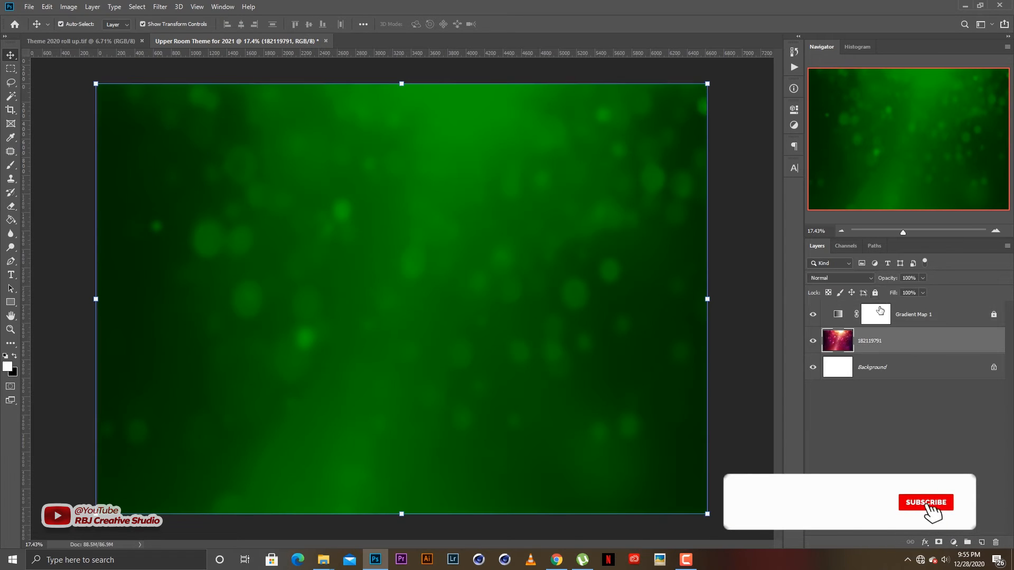
{"action": "left_click", "coordinate": [876, 293]}
{"action": "left_click_drag", "start_coordinate": [492, 251], "coordinate": [276, 386]}
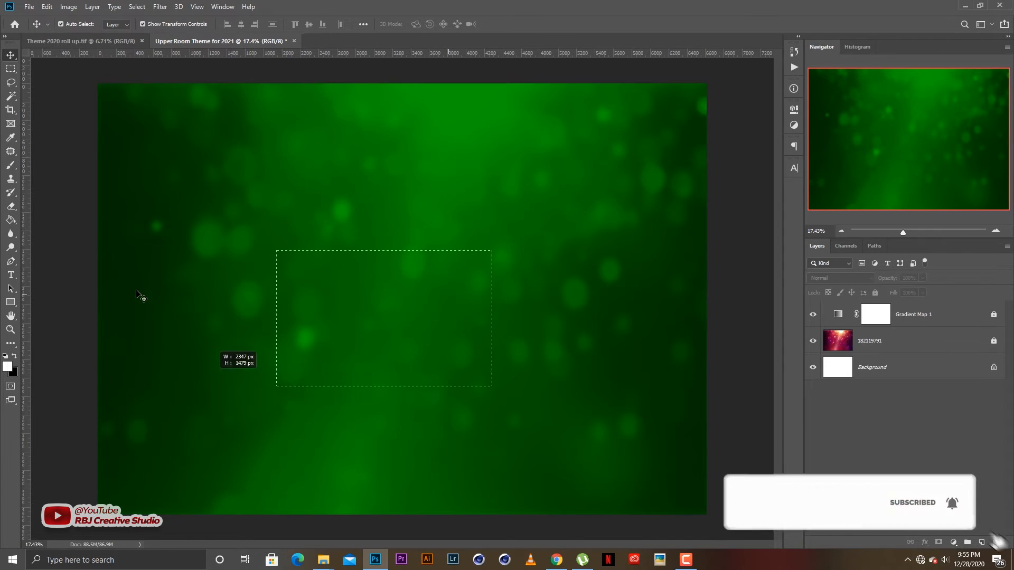
{"action": "left_click_drag", "start_coordinate": [408, 201], "coordinate": [438, 220]}
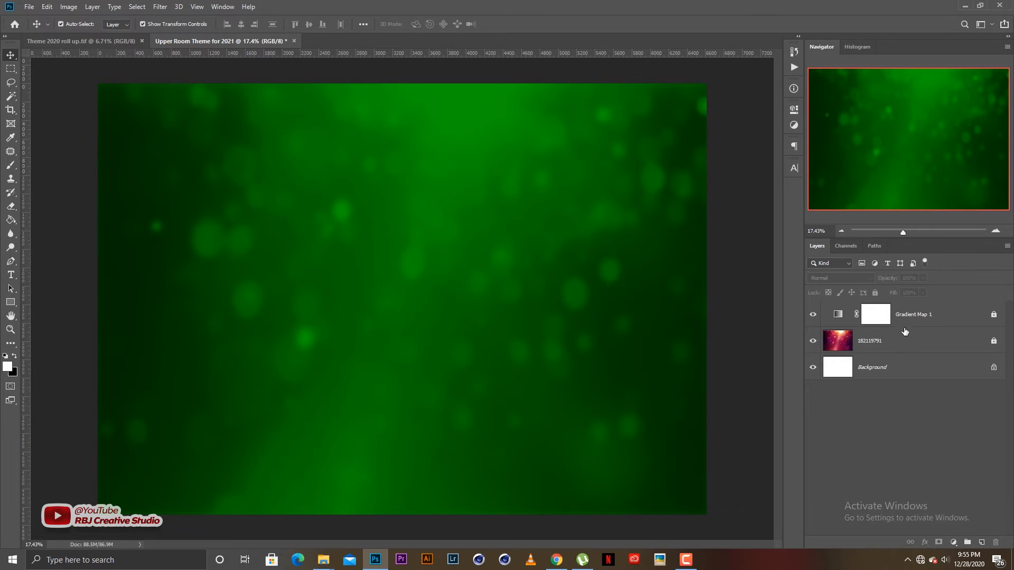
{"action": "scroll", "coordinate": [404, 410], "scroll_direction": "down", "scroll_amount": 1}
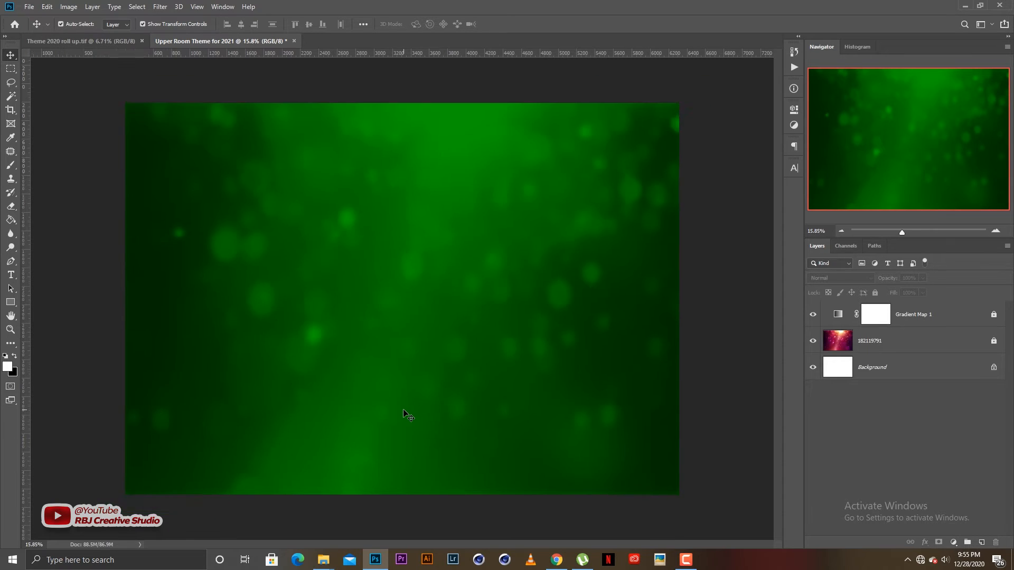
{"action": "scroll", "coordinate": [403, 410], "scroll_direction": "up", "scroll_amount": 1}
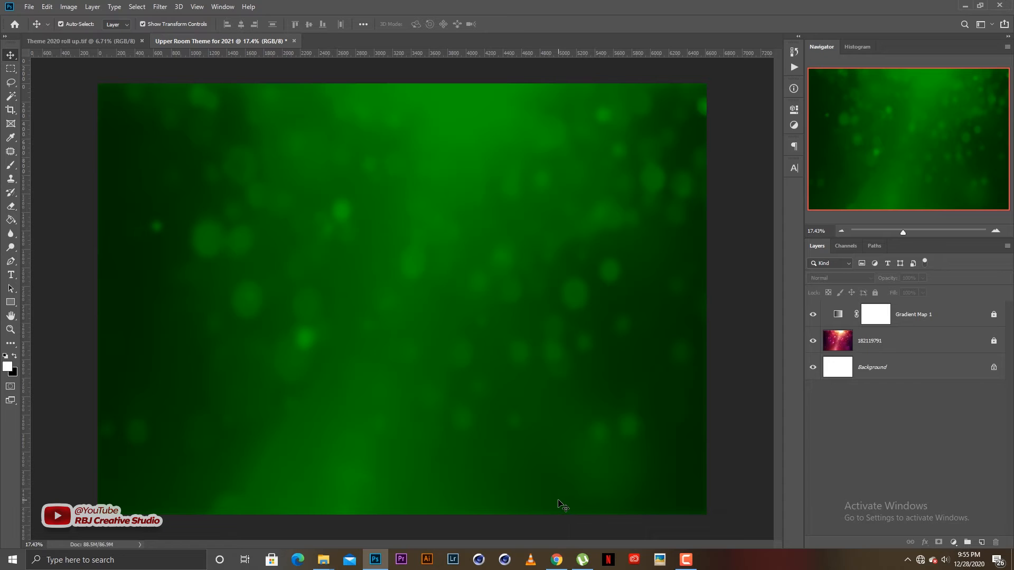
{"action": "left_click", "coordinate": [558, 561]}
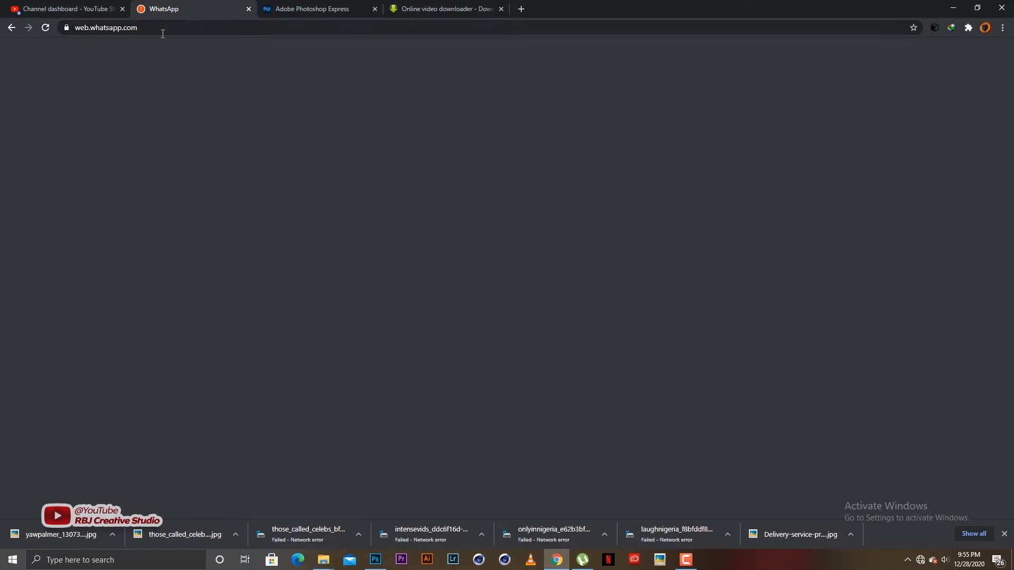
{"action": "left_click", "coordinate": [953, 8]}
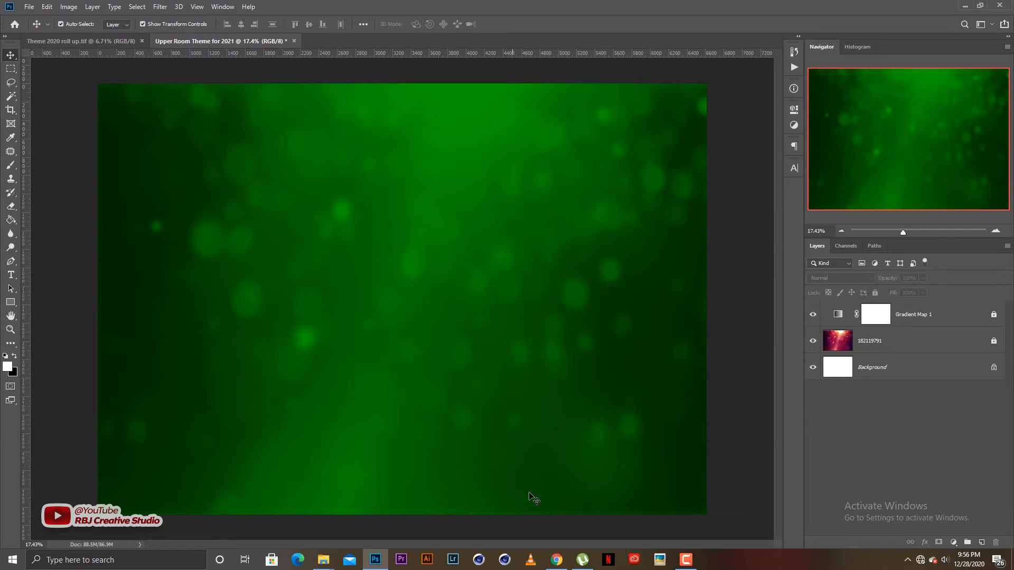
{"action": "left_click", "coordinate": [557, 559]}
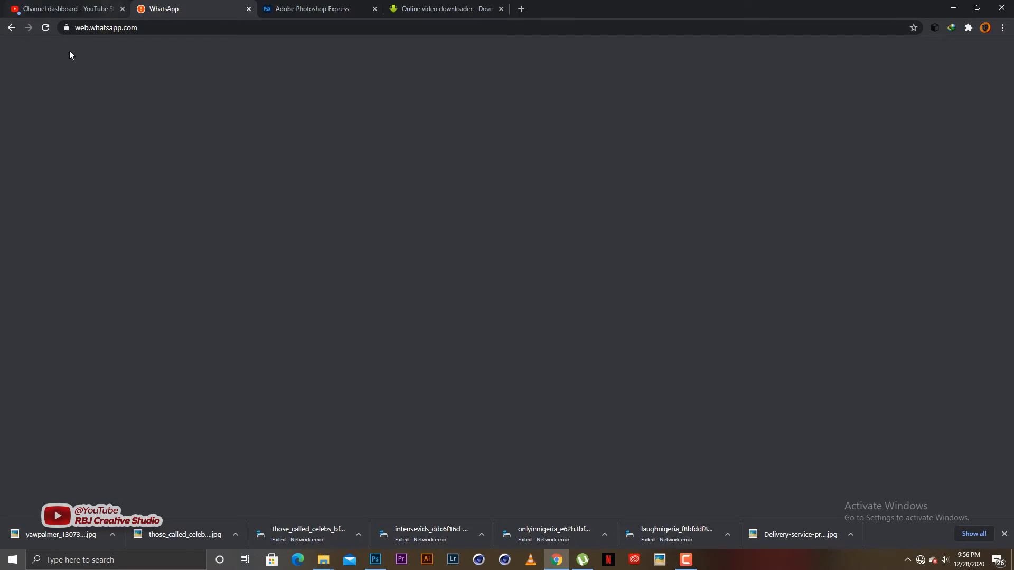
{"action": "left_click", "coordinate": [953, 8]}
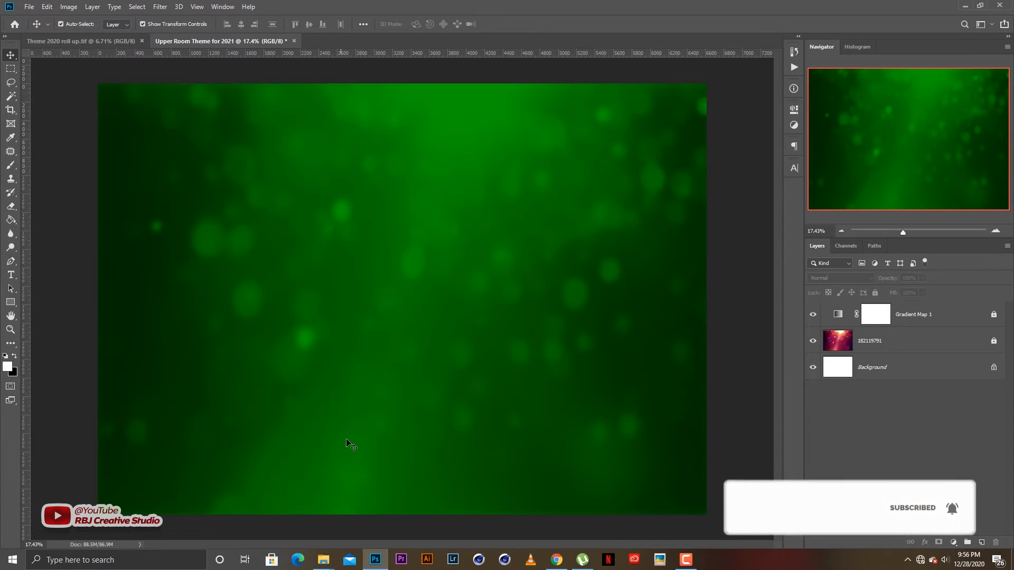
Step: Switch to File Explorer, browse the Downloadx folder for artwork images and preview the concert crowd silhouettes picture
{"action": "mouse_move", "coordinate": [324, 559]}
{"action": "left_click", "coordinate": [421, 520]}
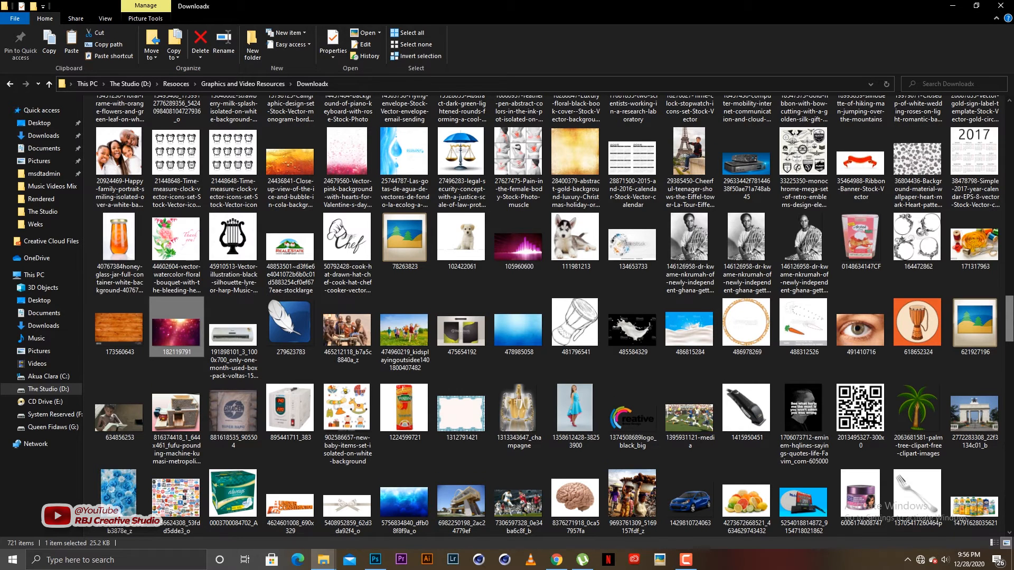
{"action": "left_click_drag", "start_coordinate": [1010, 317], "coordinate": [1009, 344]}
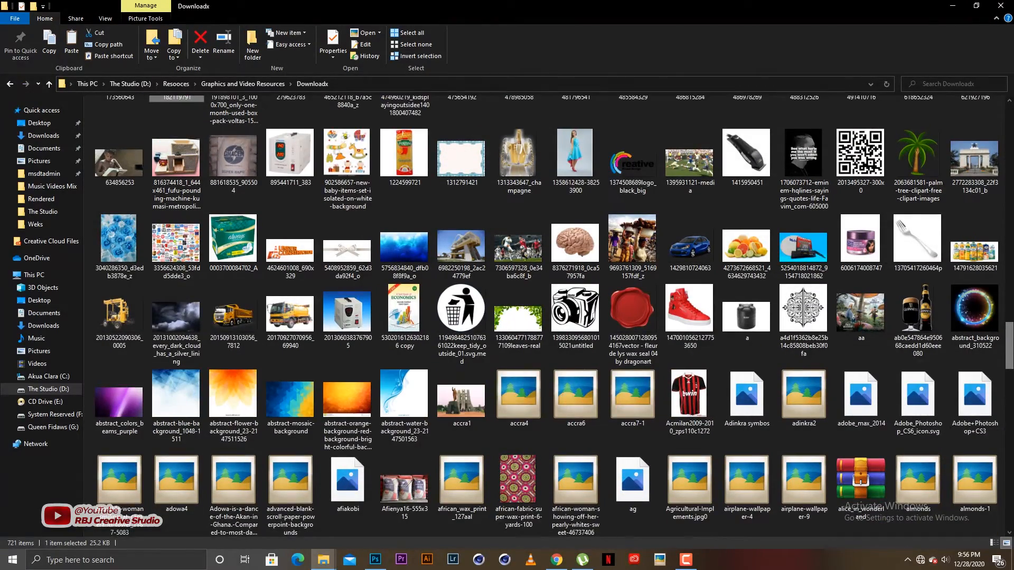
{"action": "scroll", "coordinate": [549, 317], "scroll_direction": "down", "scroll_amount": 2}
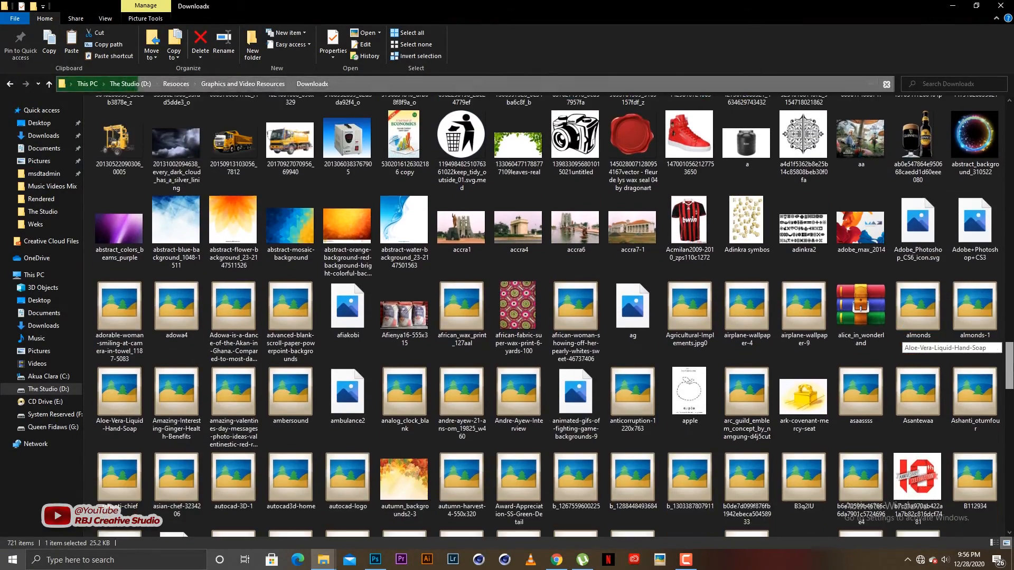
{"action": "scroll", "coordinate": [549, 317], "scroll_direction": "up", "scroll_amount": 3}
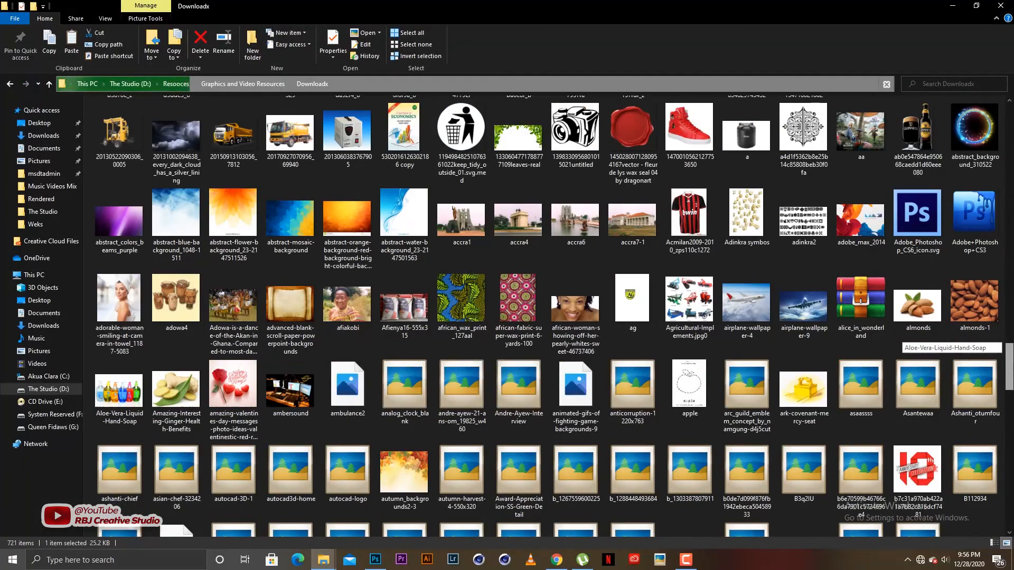
{"action": "scroll", "coordinate": [549, 317], "scroll_direction": "down", "scroll_amount": 2}
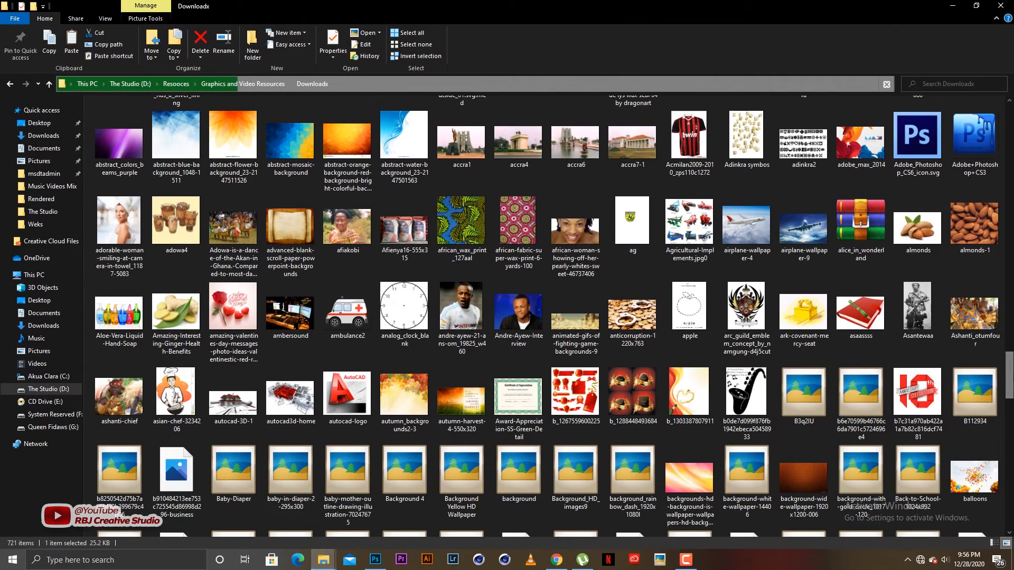
{"action": "scroll", "coordinate": [1011, 381], "scroll_direction": "down", "scroll_amount": 1}
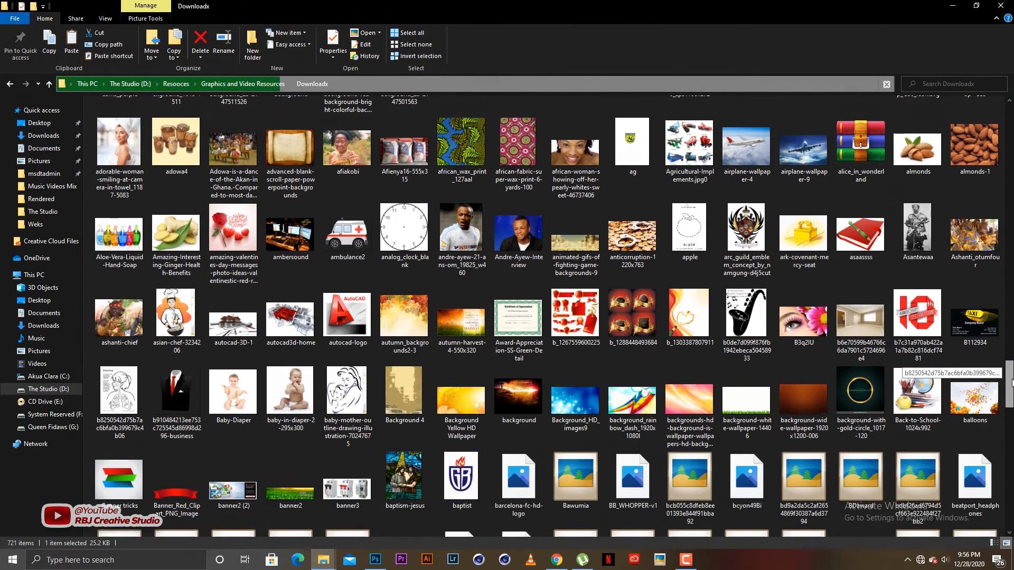
{"action": "scroll", "coordinate": [1011, 381], "scroll_direction": "down", "scroll_amount": 1}
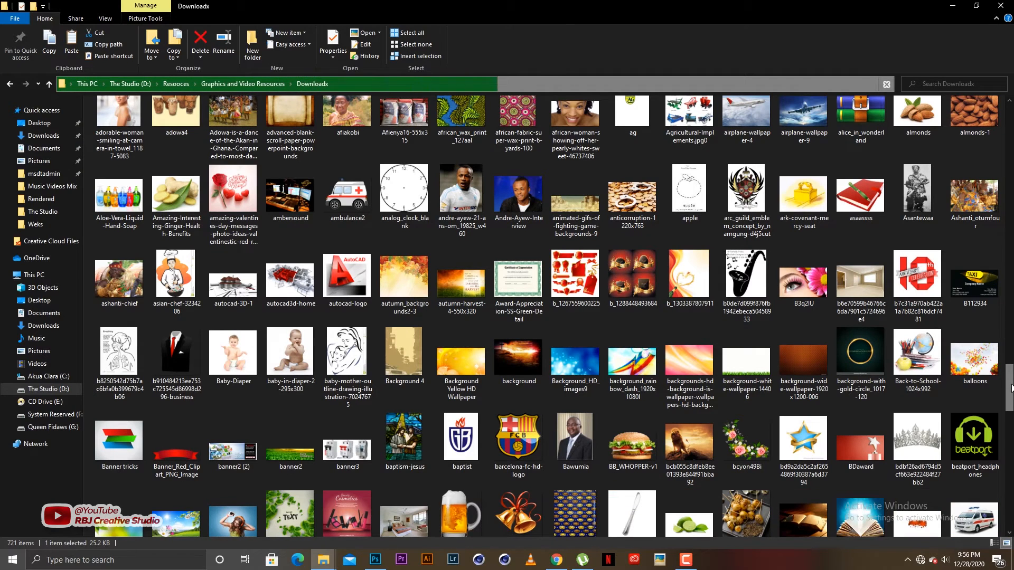
{"action": "scroll", "coordinate": [1011, 380], "scroll_direction": "down", "scroll_amount": 3}
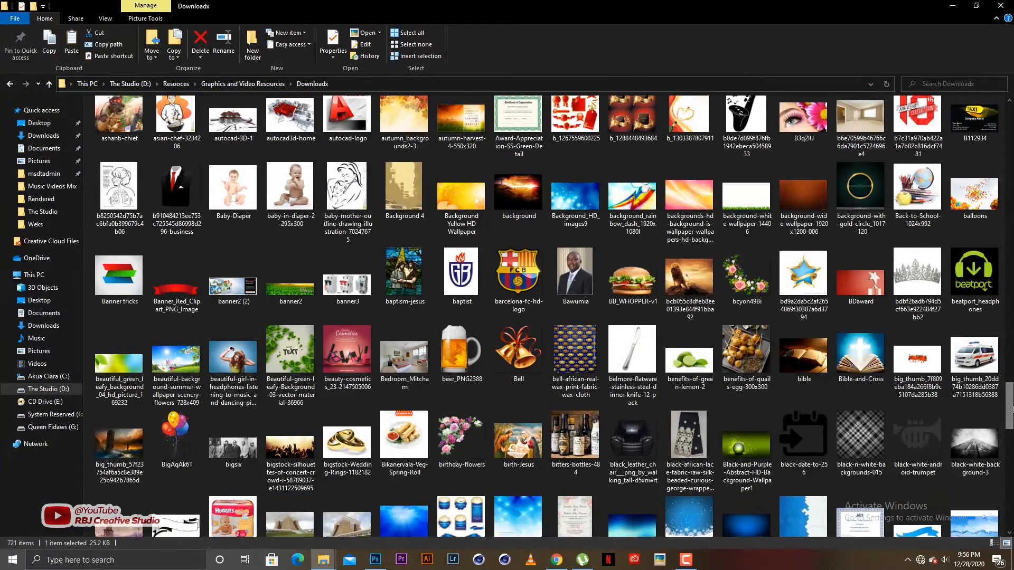
{"action": "scroll", "coordinate": [977, 377], "scroll_direction": "down", "scroll_amount": 2}
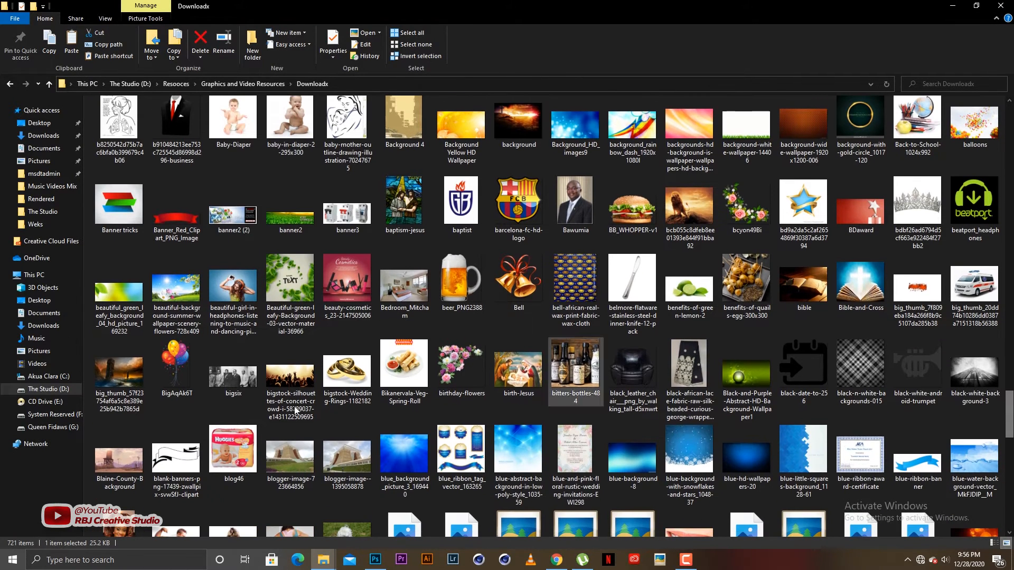
{"action": "left_click", "coordinate": [297, 376]}
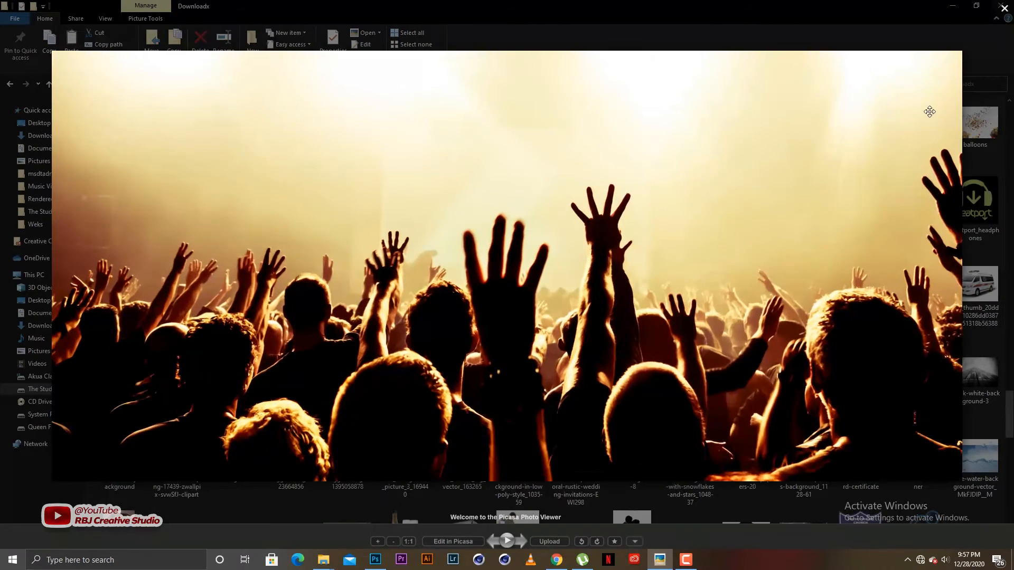
{"action": "left_click", "coordinate": [1002, 8]}
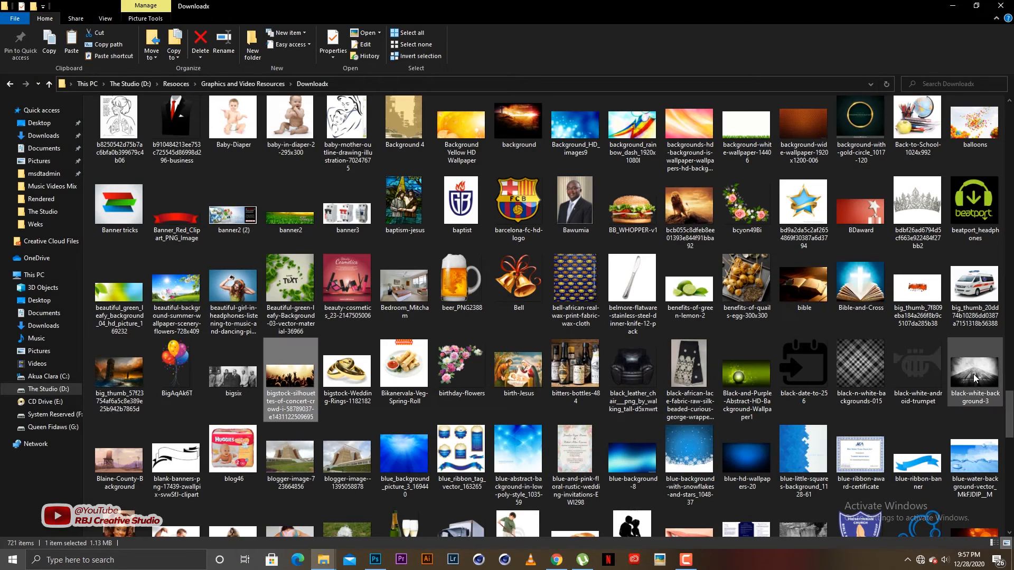
Step: Examine the remaining images in the Downloadx folder through to the end, and switch back to Photoshop
{"action": "left_click_drag", "start_coordinate": [1008, 409], "coordinate": [1009, 430]}
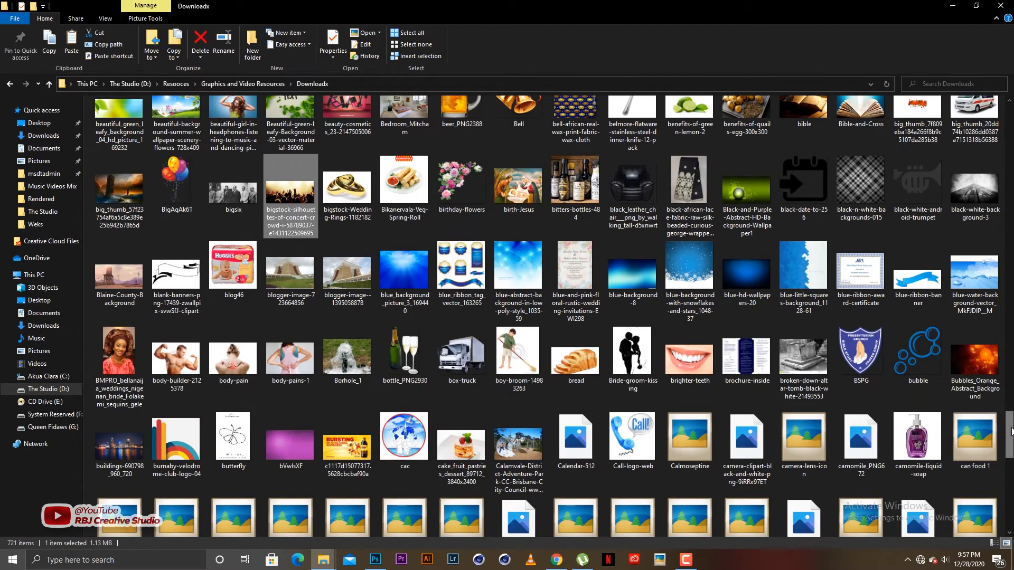
{"action": "left_click_drag", "start_coordinate": [1011, 430], "coordinate": [1011, 434]}
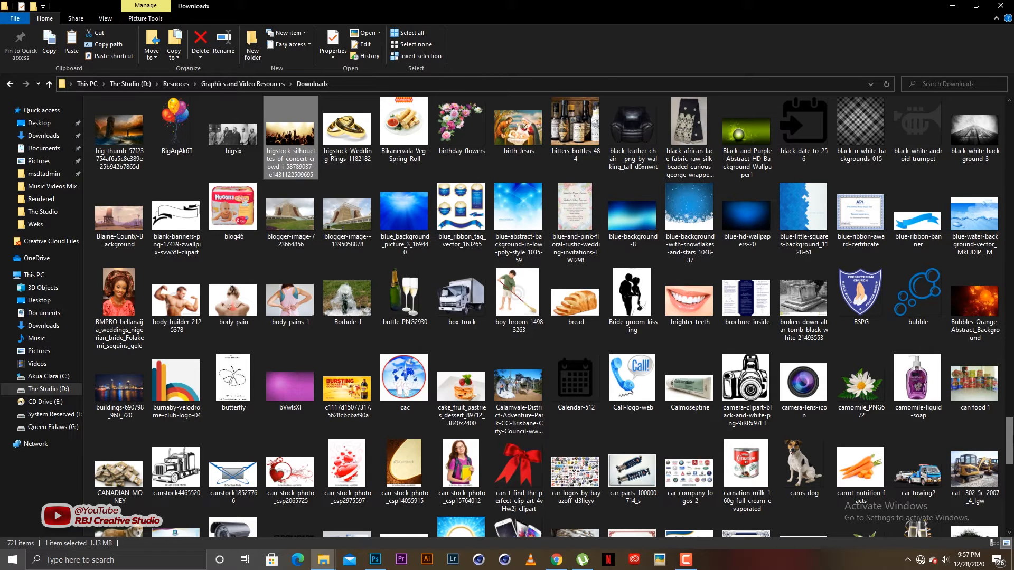
{"action": "scroll", "coordinate": [1011, 448], "scroll_direction": "down", "scroll_amount": 4}
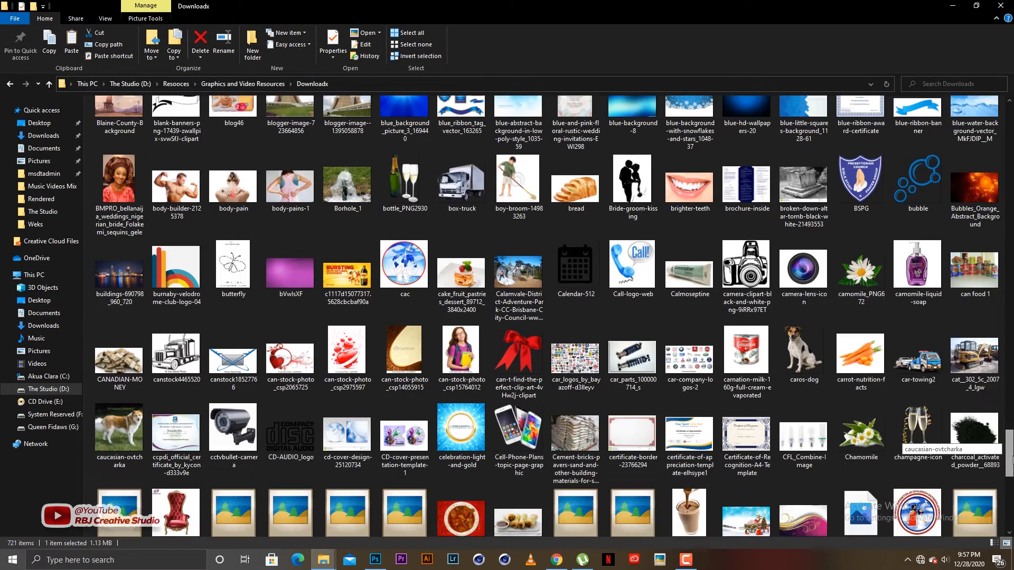
{"action": "scroll", "coordinate": [919, 439], "scroll_direction": "down", "scroll_amount": 3}
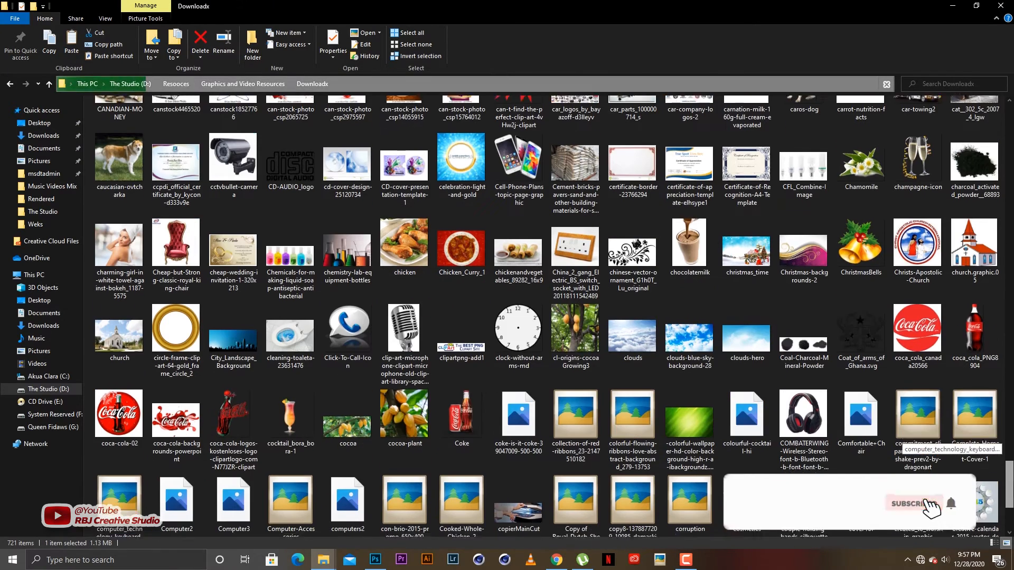
{"action": "scroll", "coordinate": [918, 438], "scroll_direction": "down", "scroll_amount": 2}
{"action": "scroll", "coordinate": [908, 441], "scroll_direction": "down", "scroll_amount": 1}
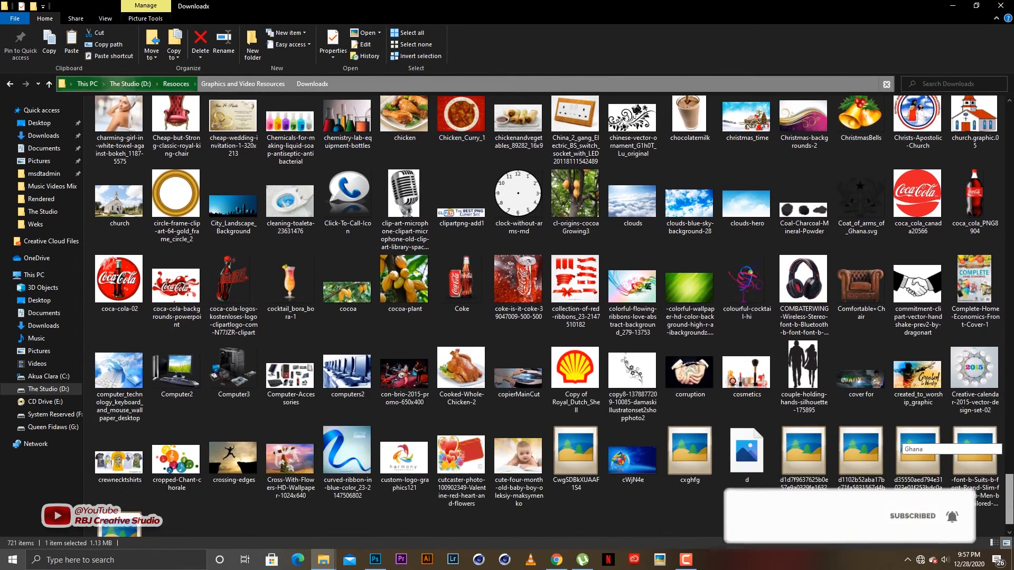
{"action": "scroll", "coordinate": [909, 441], "scroll_direction": "down", "scroll_amount": 1}
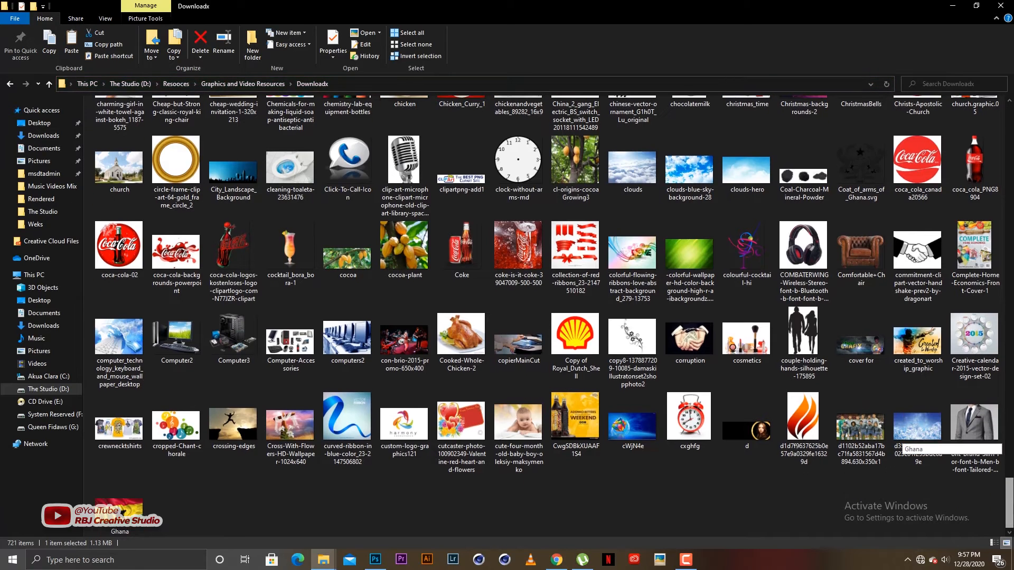
{"action": "key", "text": "alt+Tab"}
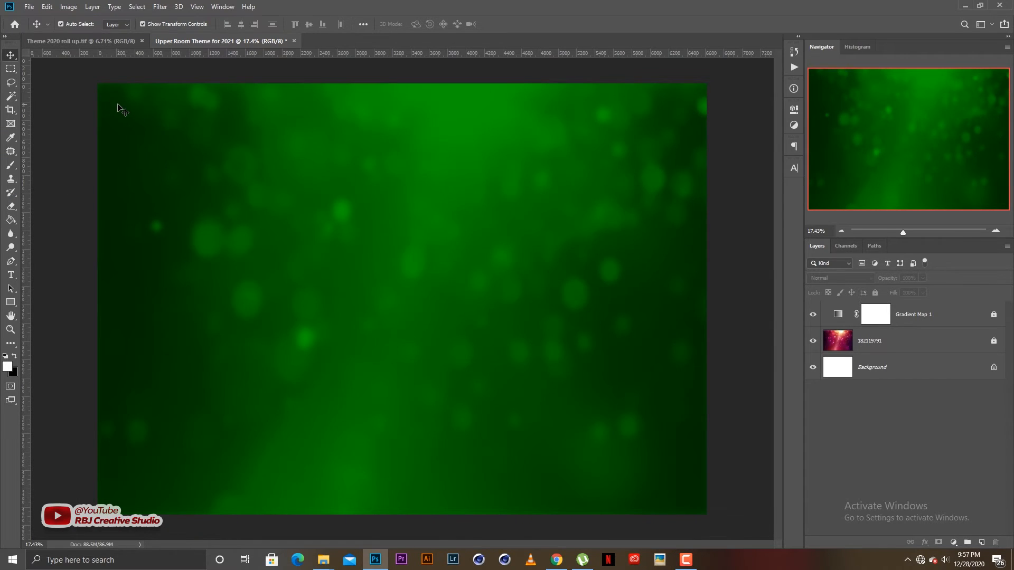
Step: Start placing an embedded image and open the Downloads folder as its source
{"action": "left_click", "coordinate": [28, 7]}
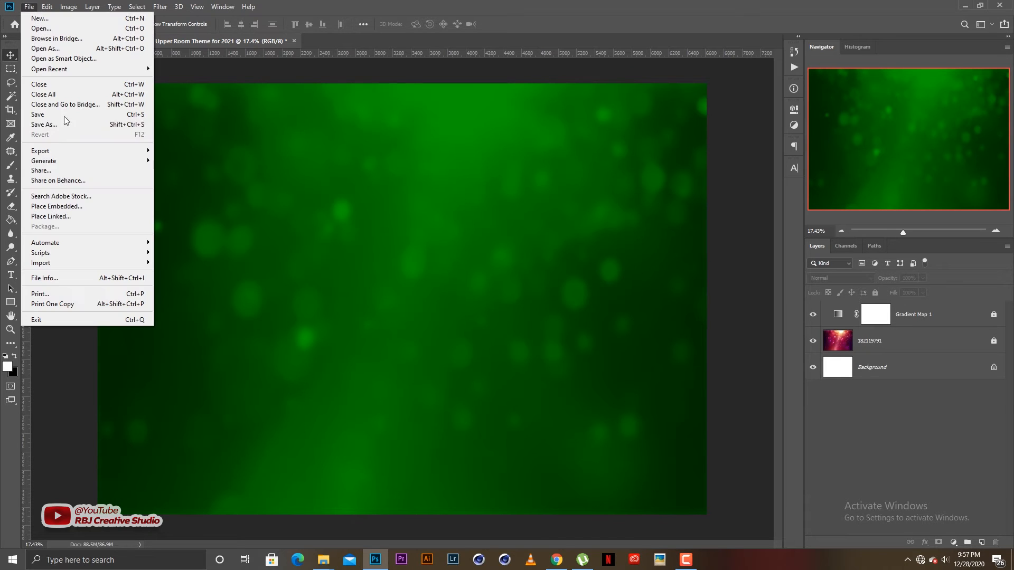
{"action": "left_click", "coordinate": [64, 207]}
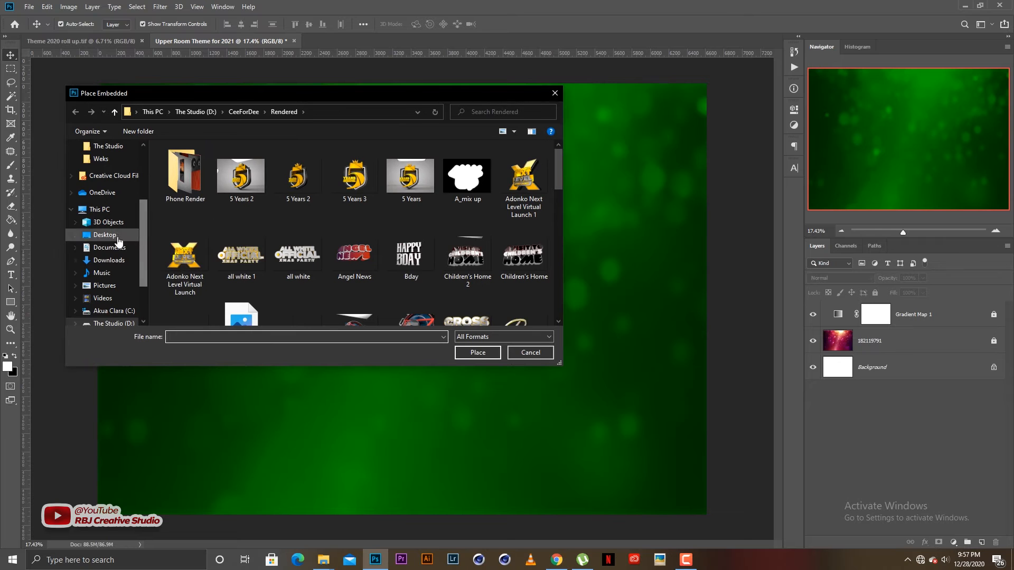
{"action": "left_click", "coordinate": [108, 260]}
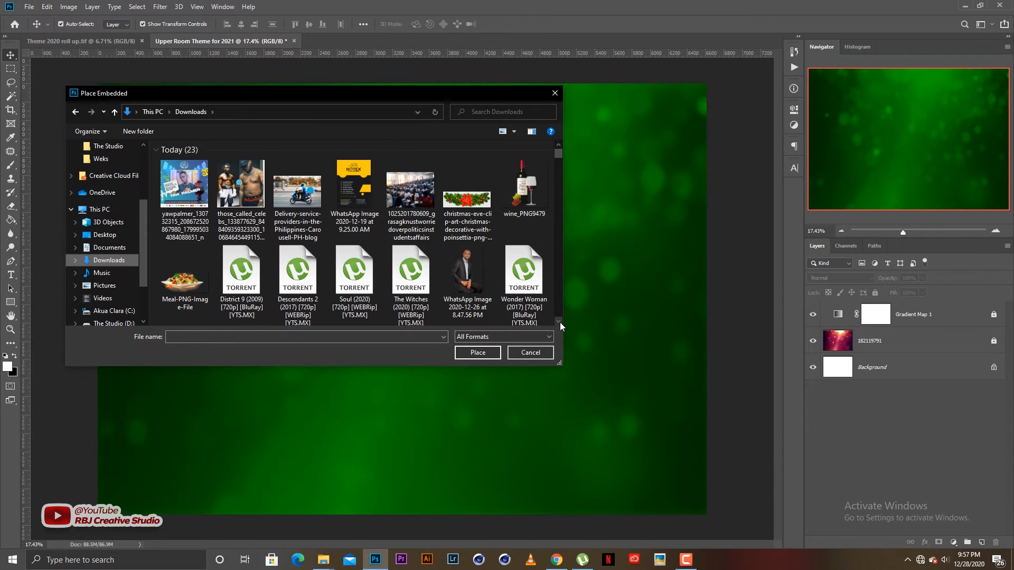
Step: Examine the image thumbnails in the Downloads folder, from today's files to last month's, for a picture suited to the church artwork
{"action": "scroll", "coordinate": [560, 323], "scroll_direction": "down", "scroll_amount": 10}
{"action": "scroll", "coordinate": [559, 322], "scroll_direction": "down", "scroll_amount": 5}
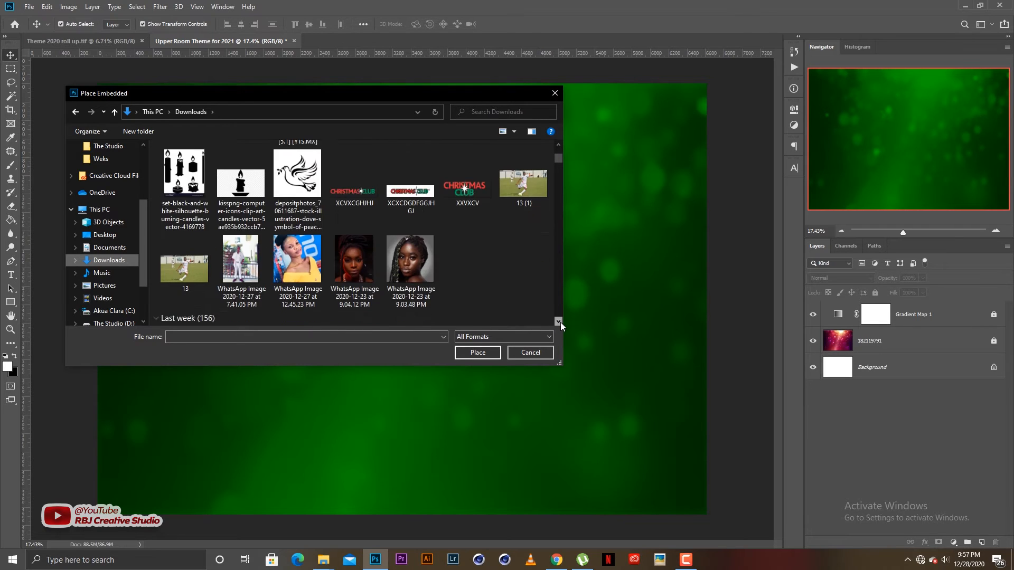
{"action": "scroll", "coordinate": [560, 322], "scroll_direction": "down", "scroll_amount": 5}
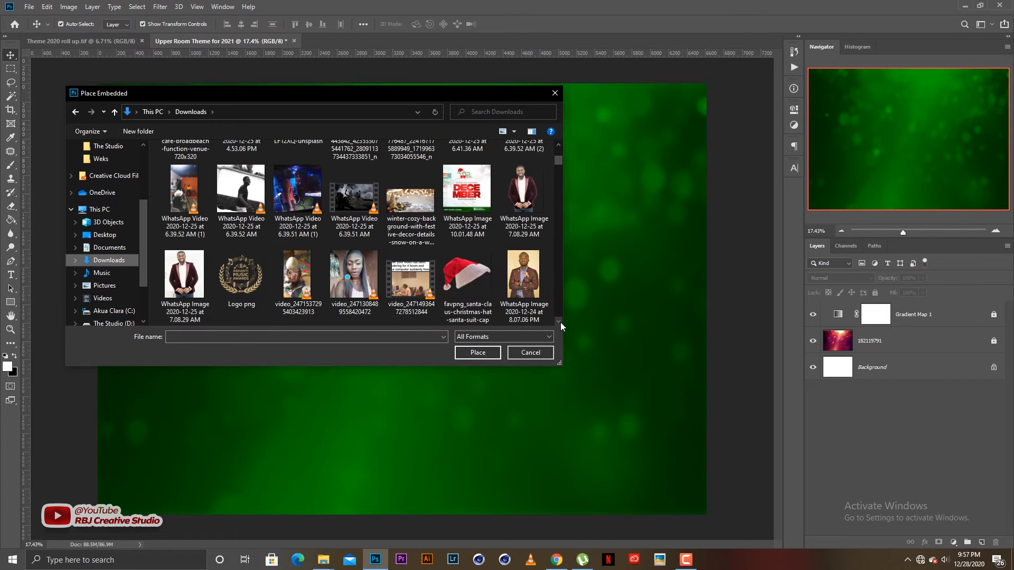
{"action": "scroll", "coordinate": [560, 322], "scroll_direction": "down", "scroll_amount": 5}
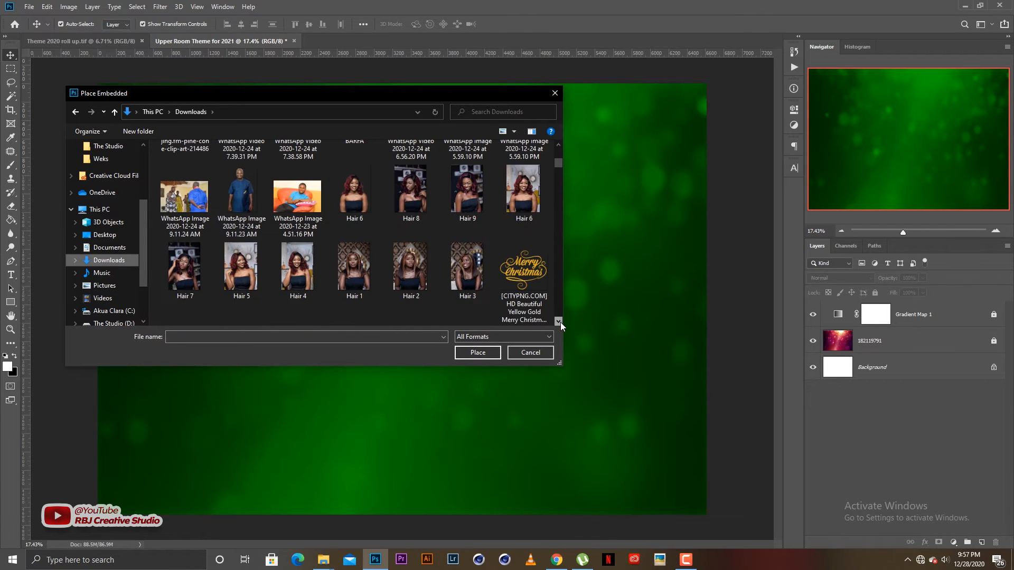
{"action": "scroll", "coordinate": [560, 322], "scroll_direction": "down", "scroll_amount": 6}
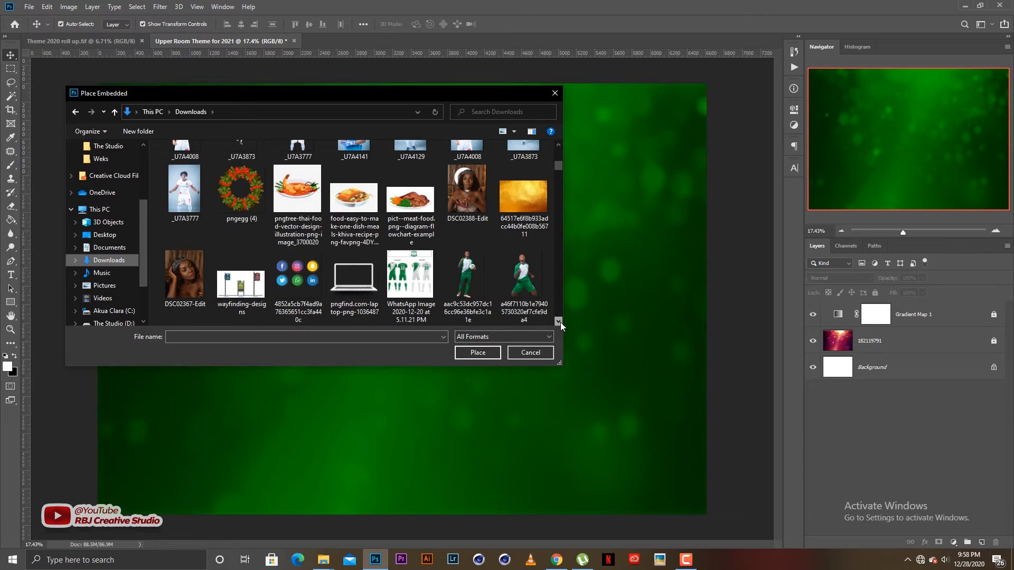
{"action": "scroll", "coordinate": [560, 323], "scroll_direction": "down", "scroll_amount": 4}
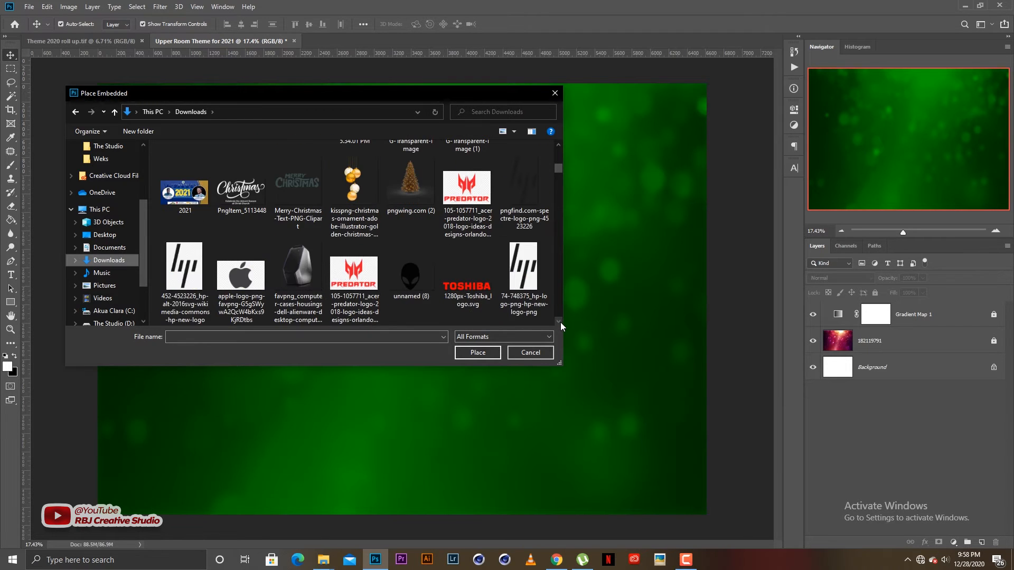
{"action": "scroll", "coordinate": [560, 322], "scroll_direction": "down", "scroll_amount": 8}
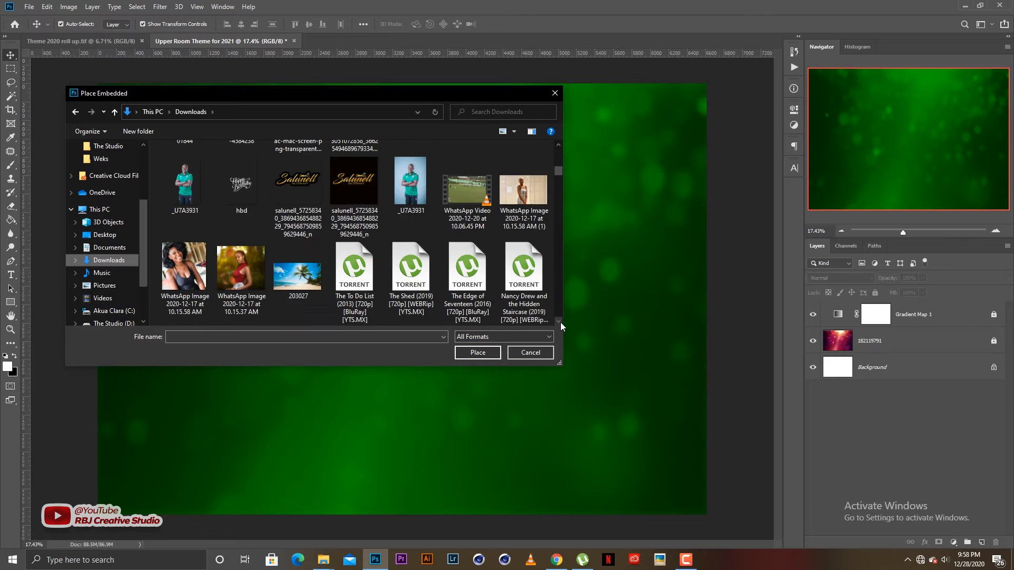
{"action": "scroll", "coordinate": [560, 322], "scroll_direction": "down", "scroll_amount": 8}
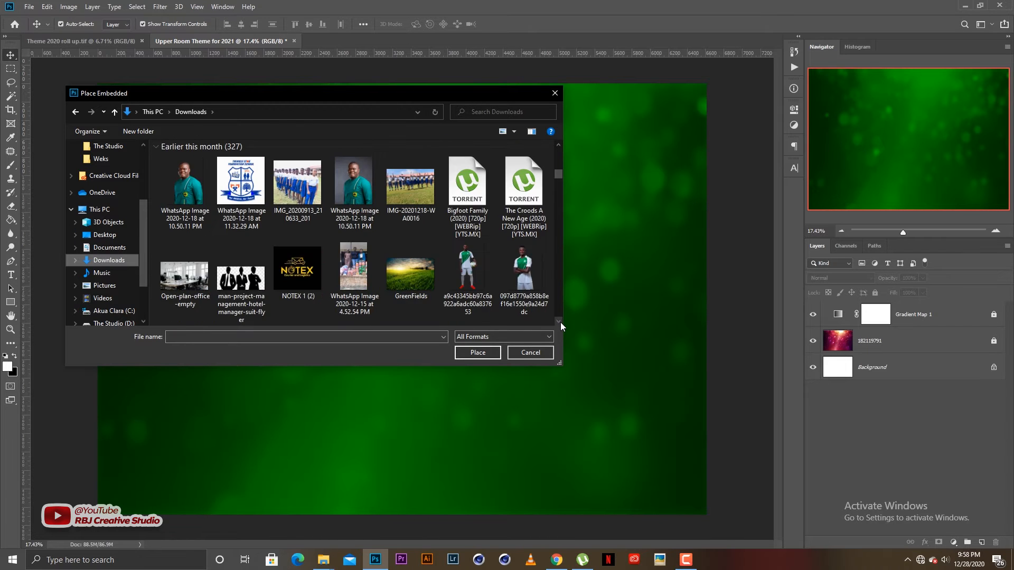
{"action": "scroll", "coordinate": [560, 322], "scroll_direction": "down", "scroll_amount": 8}
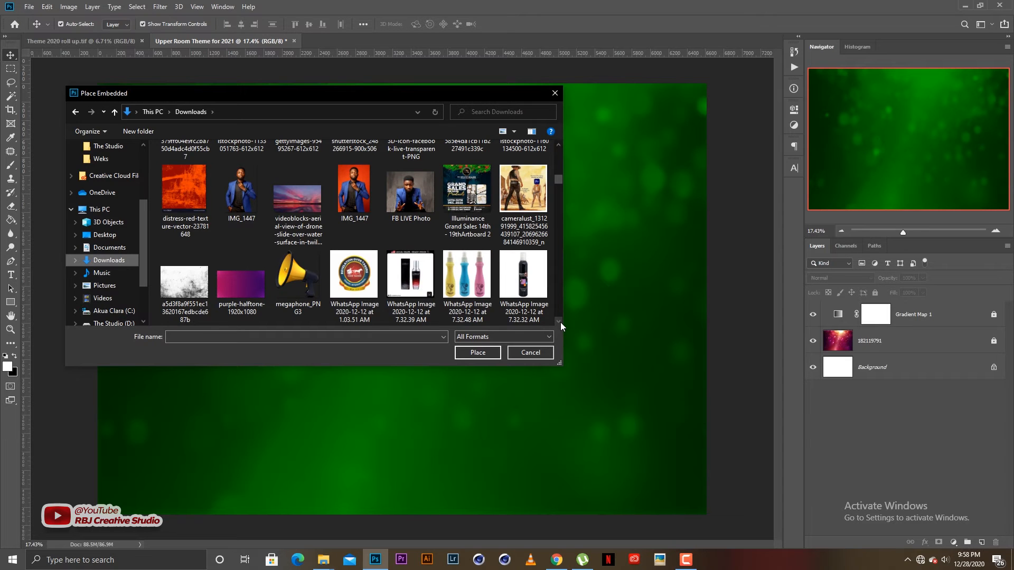
{"action": "scroll", "coordinate": [535, 283], "scroll_direction": "up", "scroll_amount": 1}
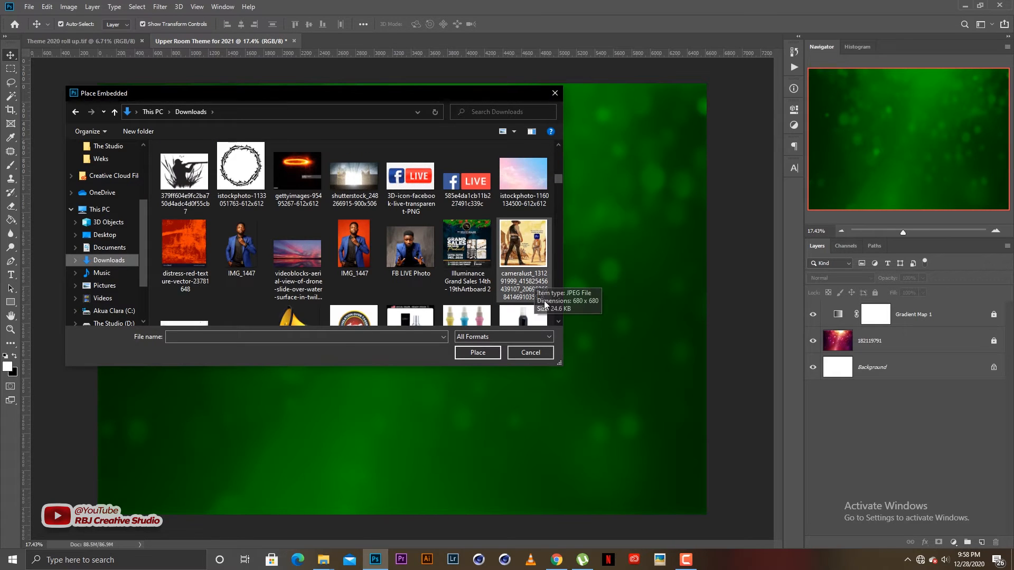
{"action": "scroll", "coordinate": [559, 322], "scroll_direction": "down", "scroll_amount": 5}
{"action": "scroll", "coordinate": [558, 319], "scroll_direction": "down", "scroll_amount": 10}
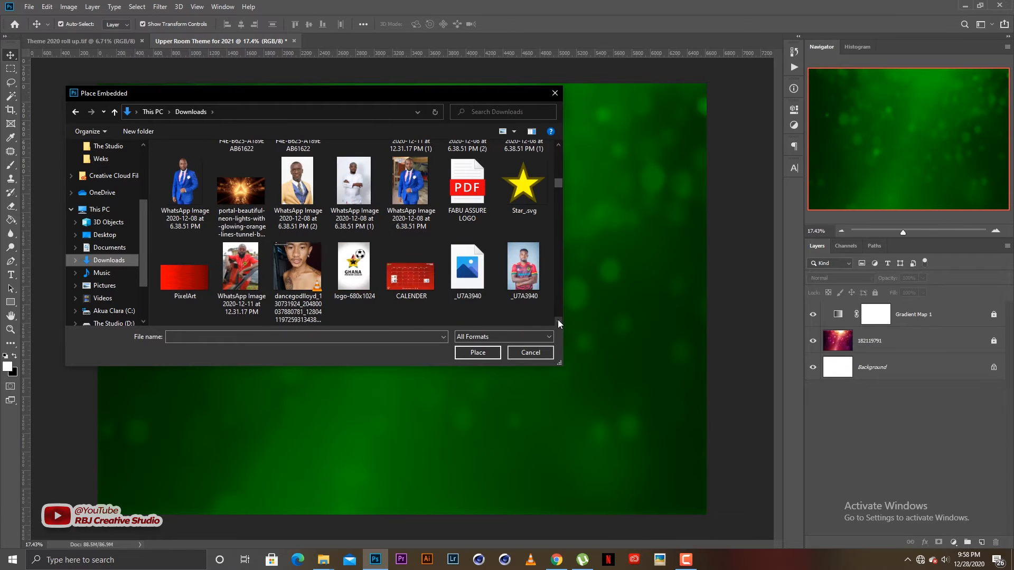
{"action": "scroll", "coordinate": [558, 319], "scroll_direction": "down", "scroll_amount": 1}
{"action": "scroll", "coordinate": [557, 319], "scroll_direction": "down", "scroll_amount": 2}
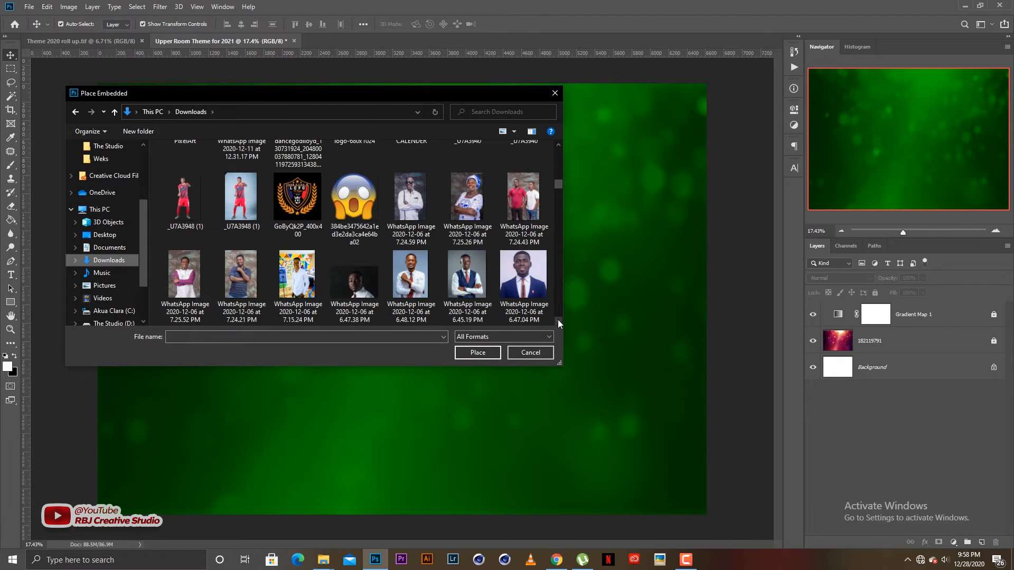
{"action": "scroll", "coordinate": [558, 320], "scroll_direction": "down", "scroll_amount": 1}
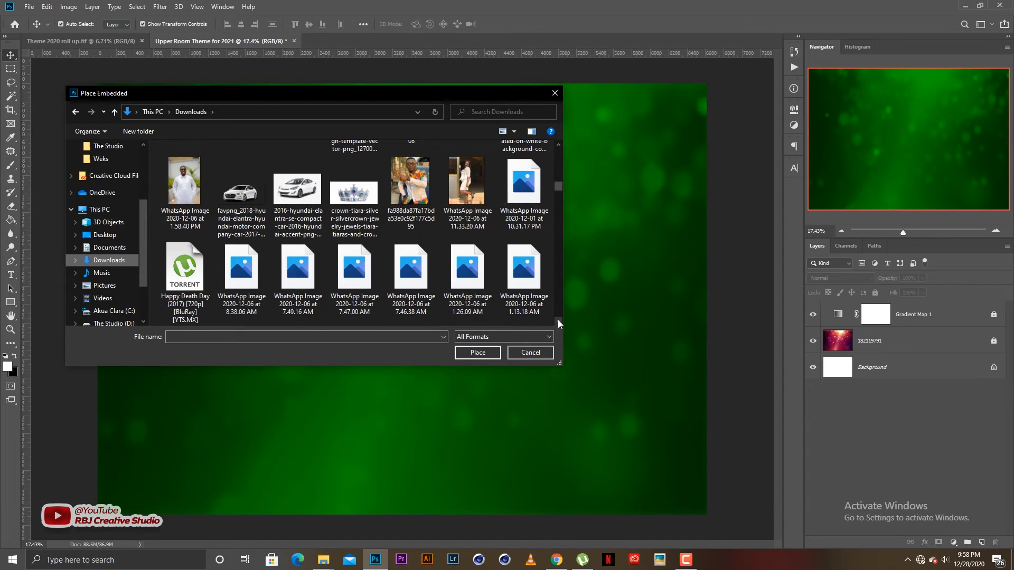
{"action": "scroll", "coordinate": [558, 318], "scroll_direction": "down", "scroll_amount": 1}
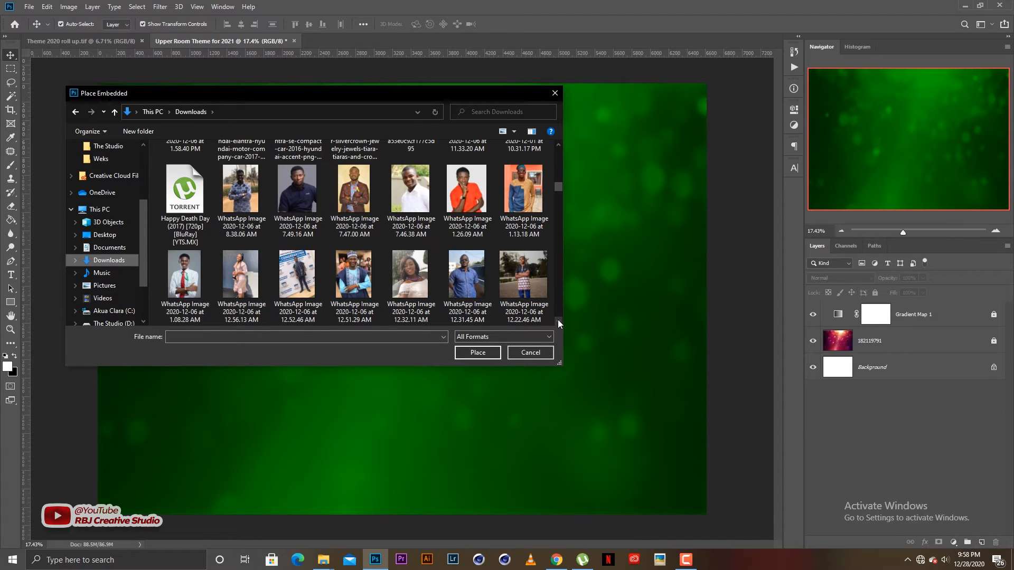
{"action": "scroll", "coordinate": [558, 319], "scroll_direction": "down", "scroll_amount": 1}
{"action": "scroll", "coordinate": [558, 320], "scroll_direction": "down", "scroll_amount": 1}
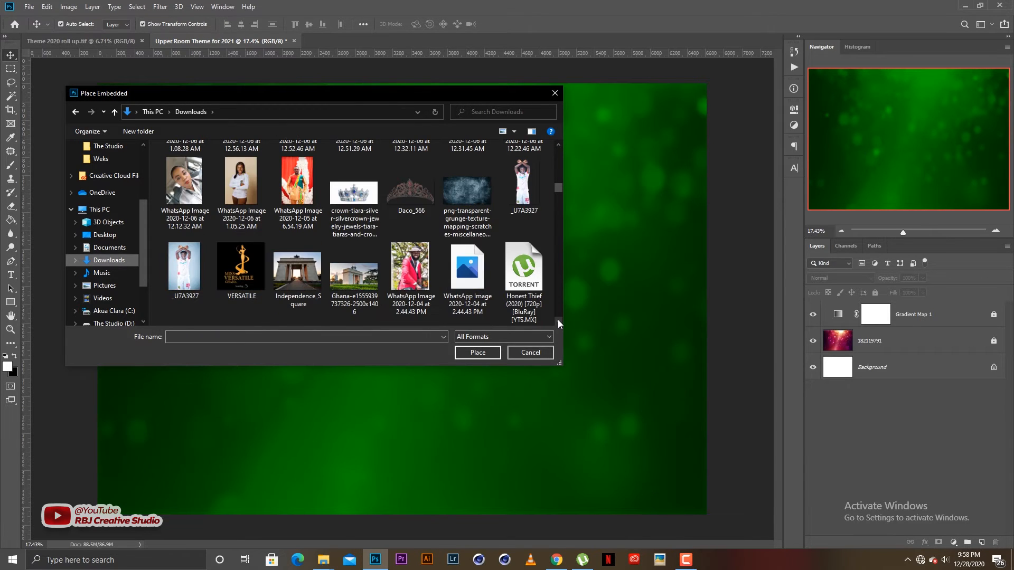
{"action": "scroll", "coordinate": [558, 320], "scroll_direction": "down", "scroll_amount": 1}
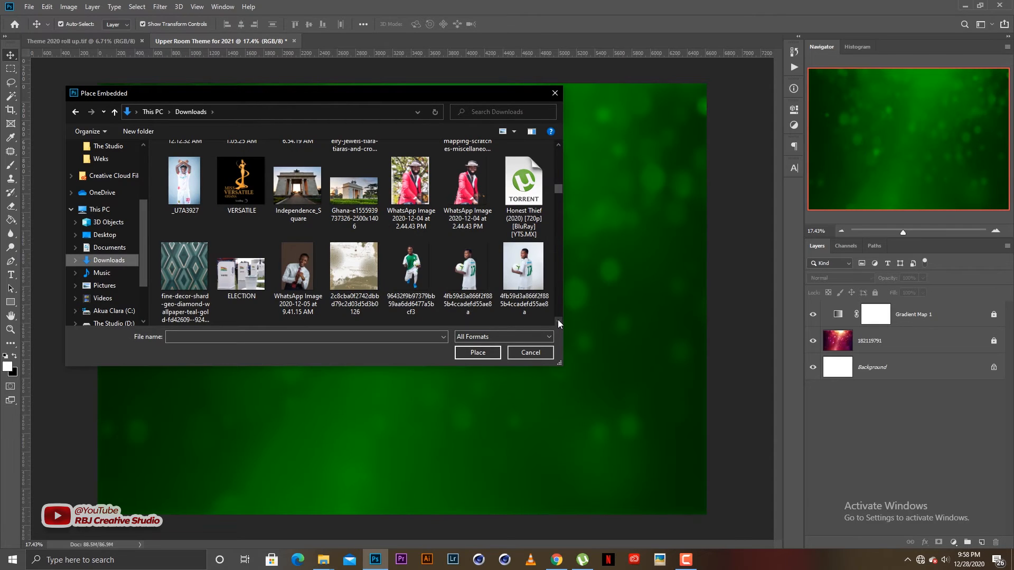
{"action": "scroll", "coordinate": [557, 319], "scroll_direction": "down", "scroll_amount": 1}
{"action": "scroll", "coordinate": [558, 319], "scroll_direction": "down", "scroll_amount": 1}
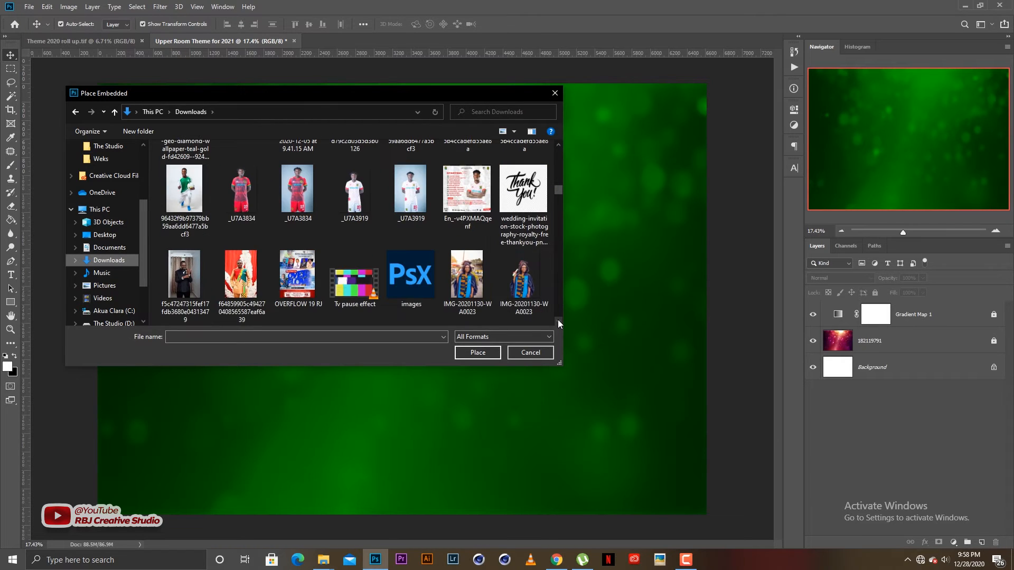
{"action": "scroll", "coordinate": [558, 319], "scroll_direction": "down", "scroll_amount": 1}
{"action": "scroll", "coordinate": [557, 319], "scroll_direction": "down", "scroll_amount": 1}
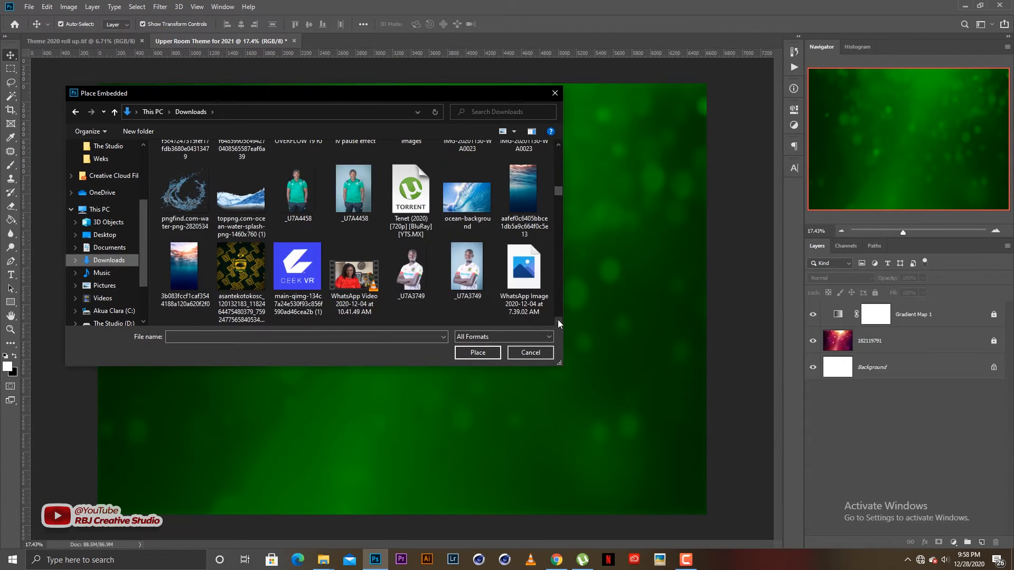
{"action": "scroll", "coordinate": [558, 319], "scroll_direction": "down", "scroll_amount": 1}
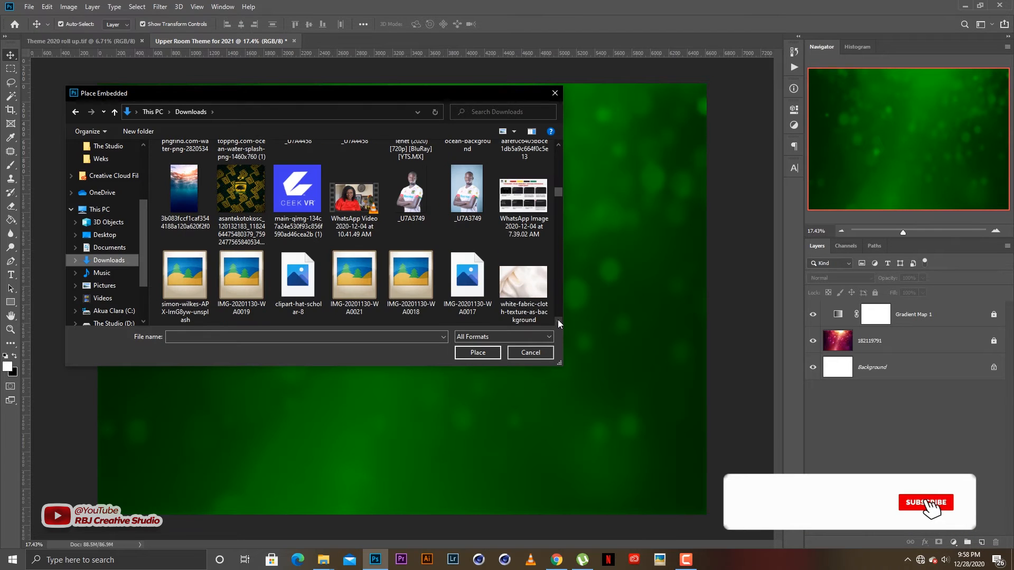
{"action": "scroll", "coordinate": [557, 319], "scroll_direction": "down", "scroll_amount": 1}
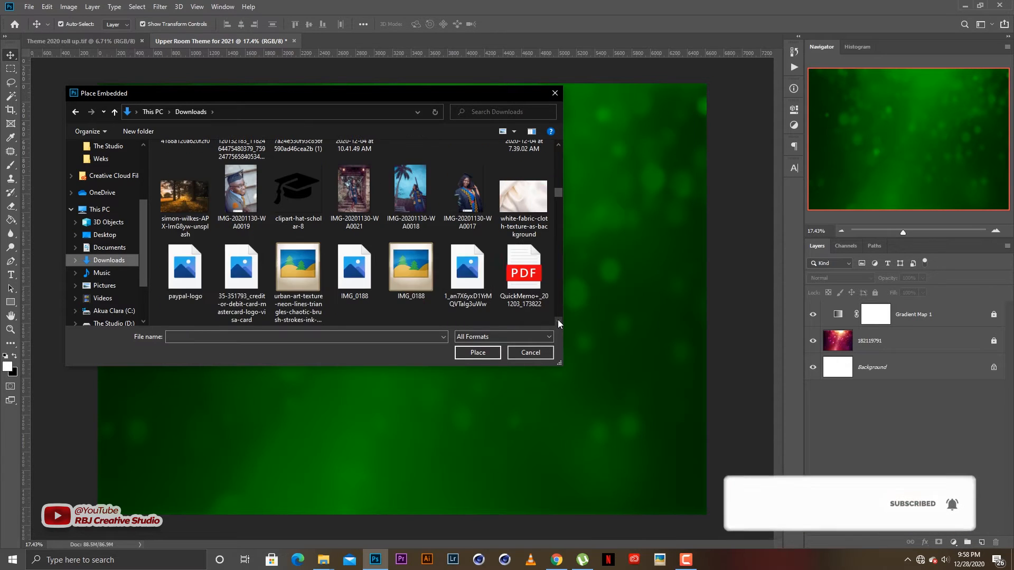
{"action": "scroll", "coordinate": [558, 319], "scroll_direction": "down", "scroll_amount": 1}
{"action": "scroll", "coordinate": [558, 319], "scroll_direction": "down", "scroll_amount": 3}
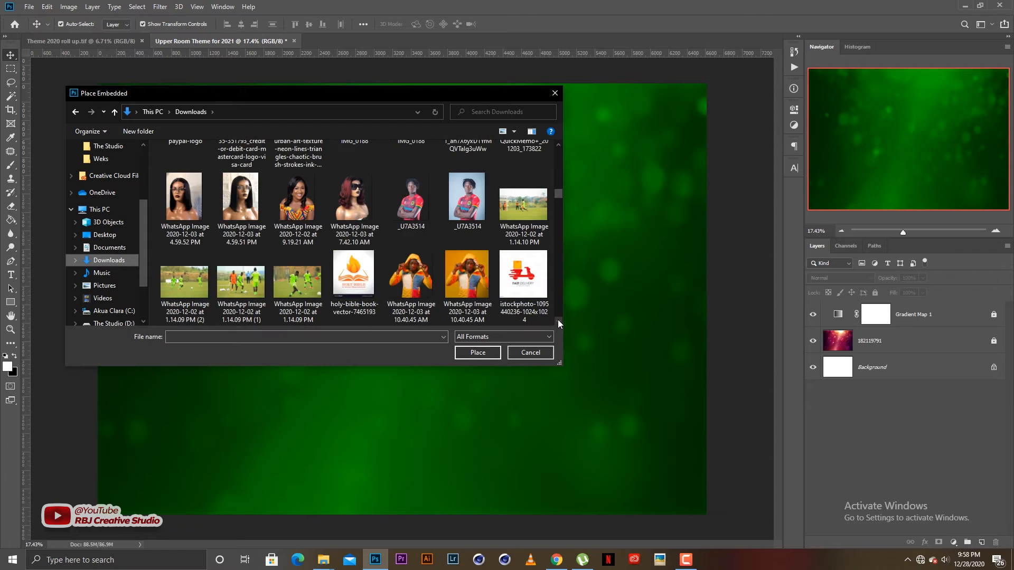
{"action": "scroll", "coordinate": [557, 319], "scroll_direction": "down", "scroll_amount": 3}
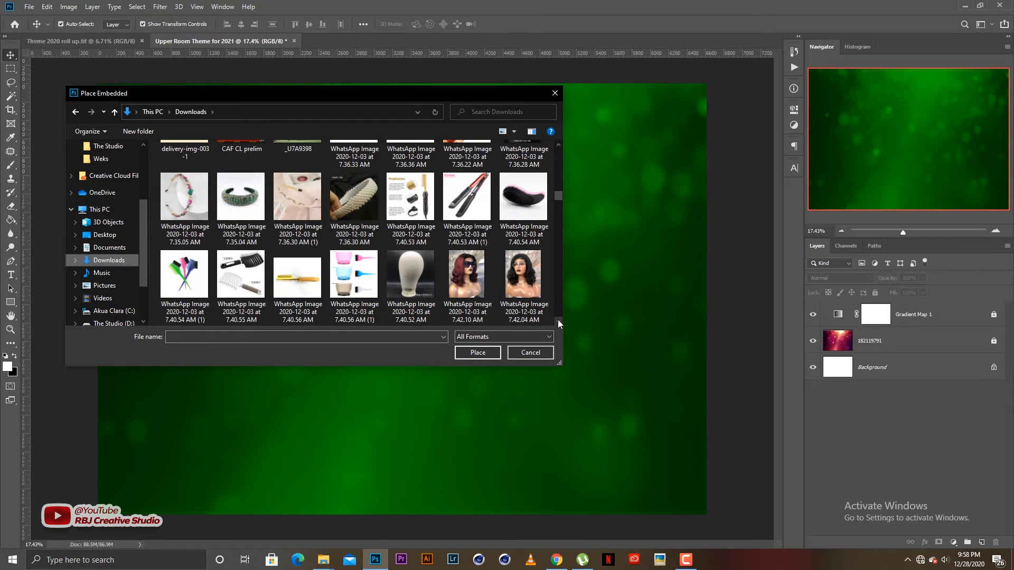
{"action": "scroll", "coordinate": [557, 319], "scroll_direction": "down", "scroll_amount": 2}
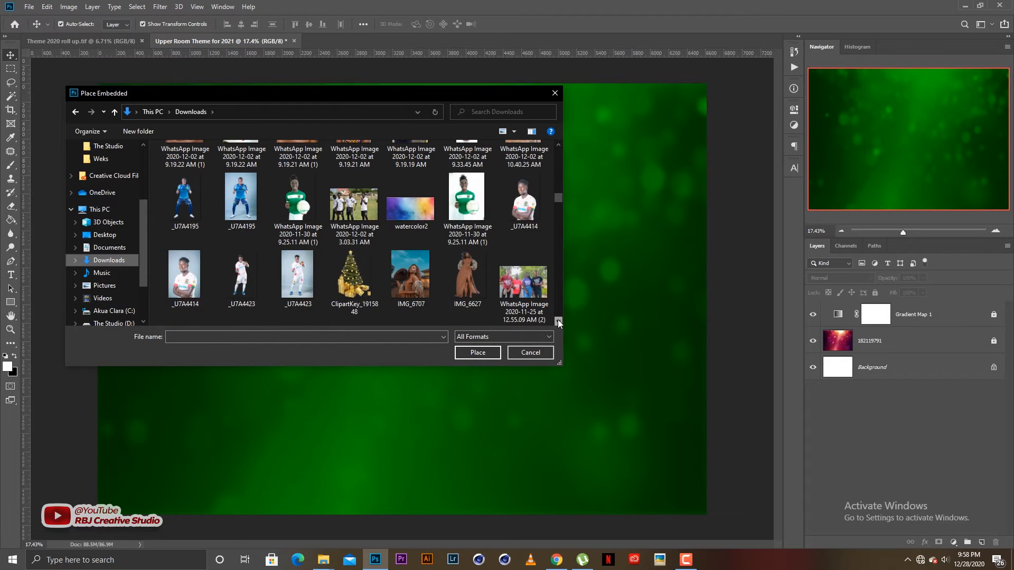
{"action": "scroll", "coordinate": [558, 324], "scroll_direction": "down", "scroll_amount": 1}
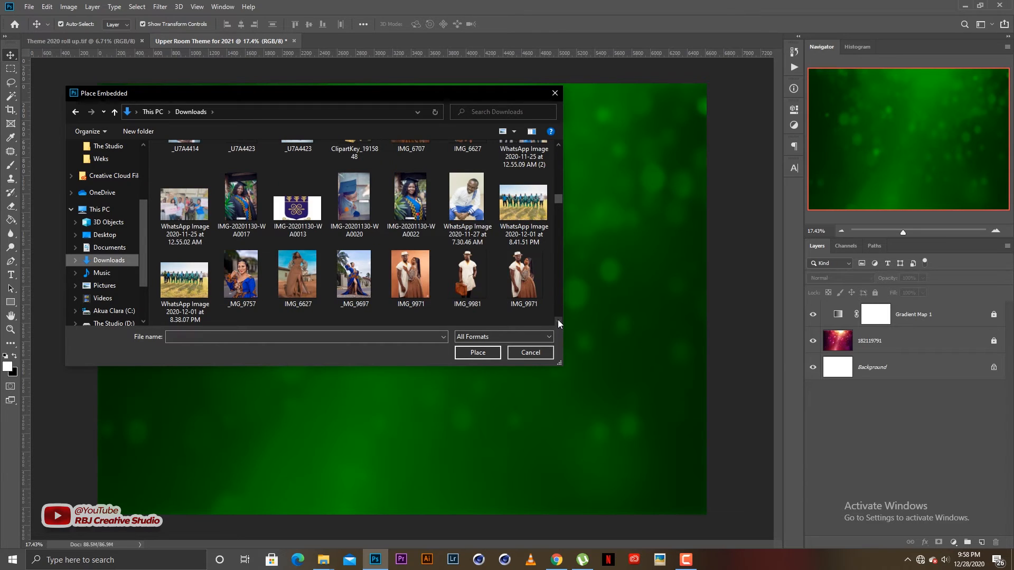
{"action": "scroll", "coordinate": [557, 319], "scroll_direction": "down", "scroll_amount": 3}
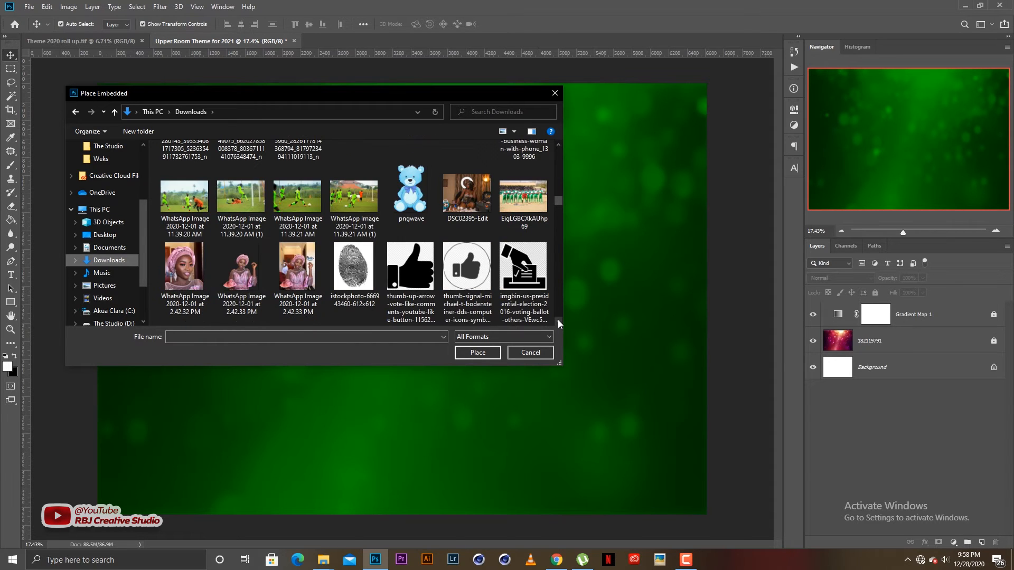
{"action": "scroll", "coordinate": [558, 319], "scroll_direction": "down", "scroll_amount": 2}
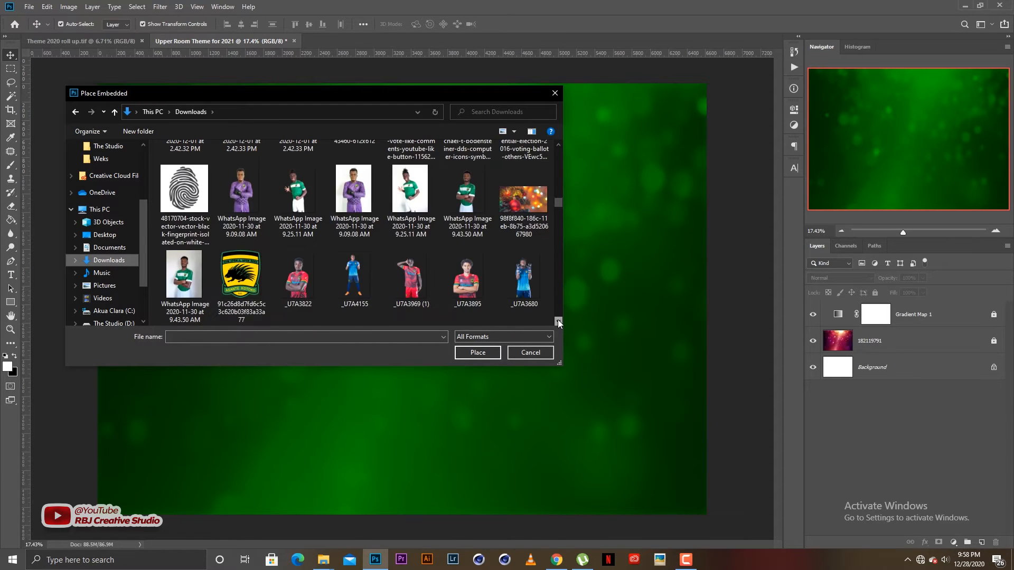
{"action": "scroll", "coordinate": [558, 323], "scroll_direction": "down", "scroll_amount": 6}
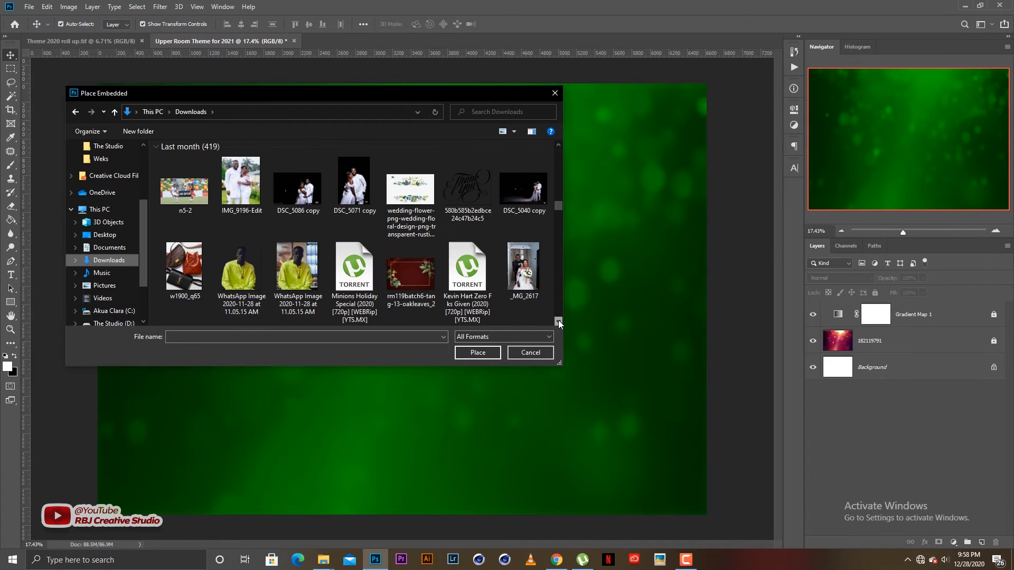
Step: Place the church interior image 681991 from last month's downloads as an embedded layer, accepting its Camera Raw settings
{"action": "scroll", "coordinate": [558, 320], "scroll_direction": "down", "scroll_amount": 5}
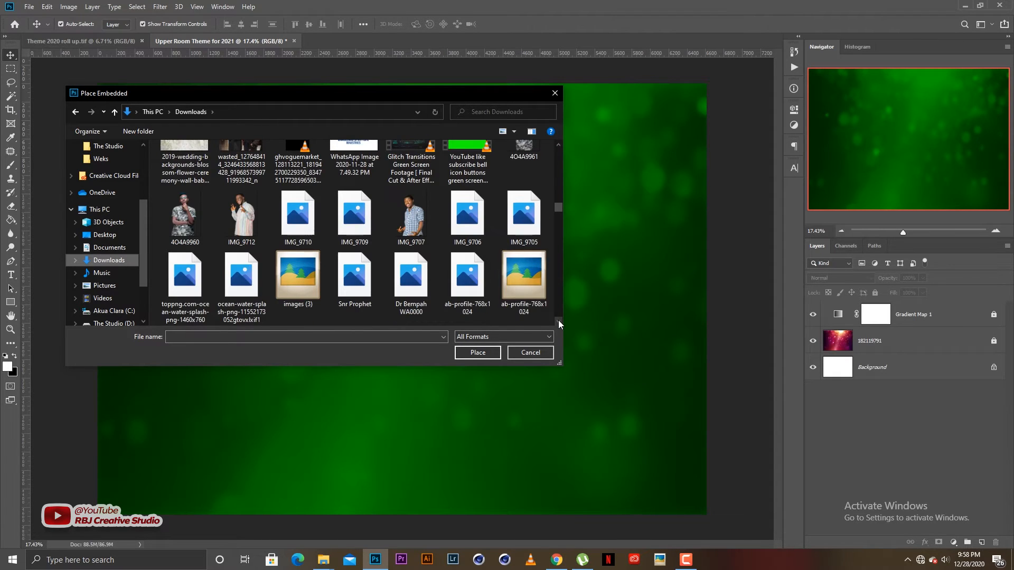
{"action": "scroll", "coordinate": [559, 320], "scroll_direction": "down", "scroll_amount": 2}
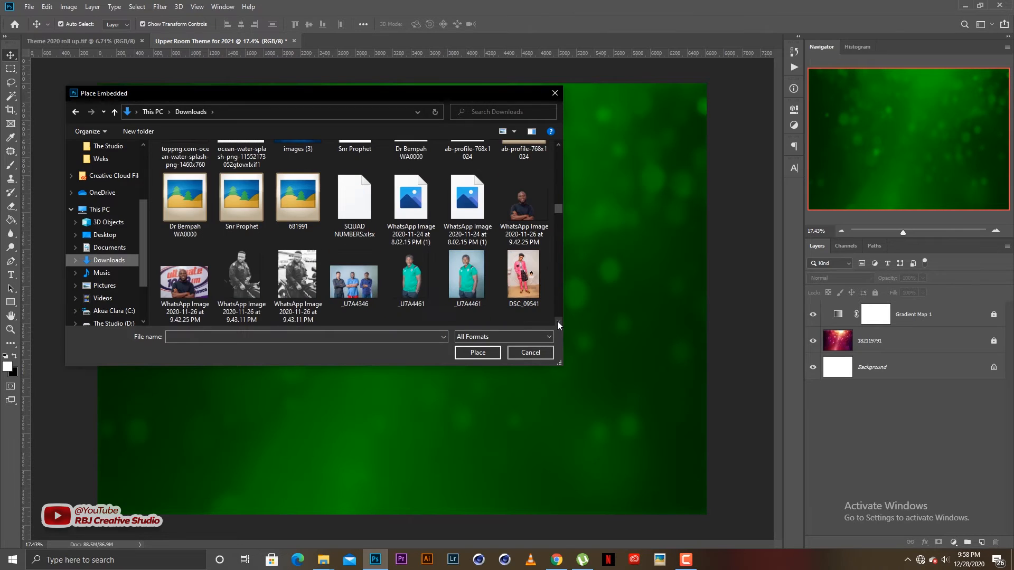
{"action": "double_click", "coordinate": [305, 207]}
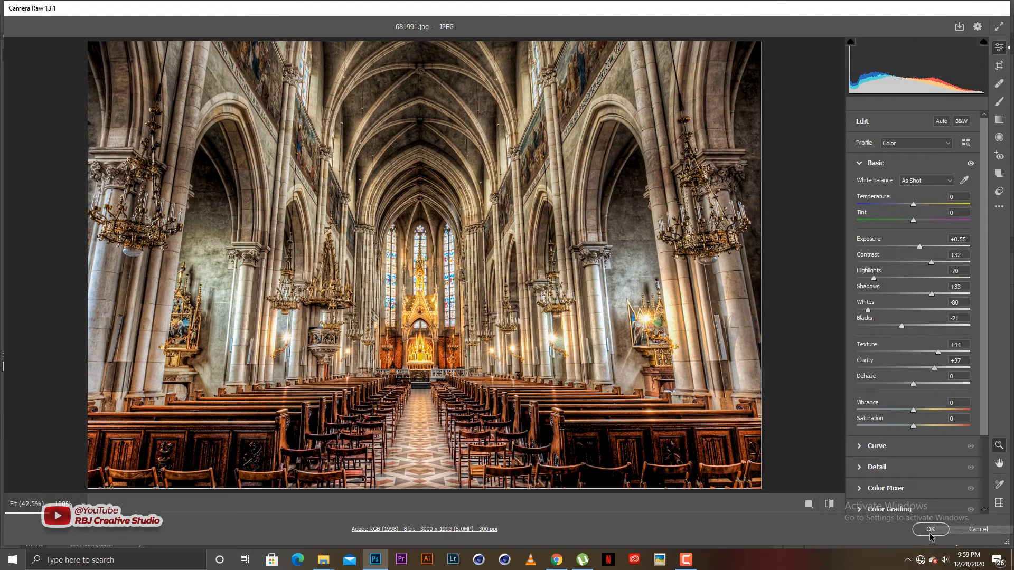
{"action": "key", "text": "Return"}
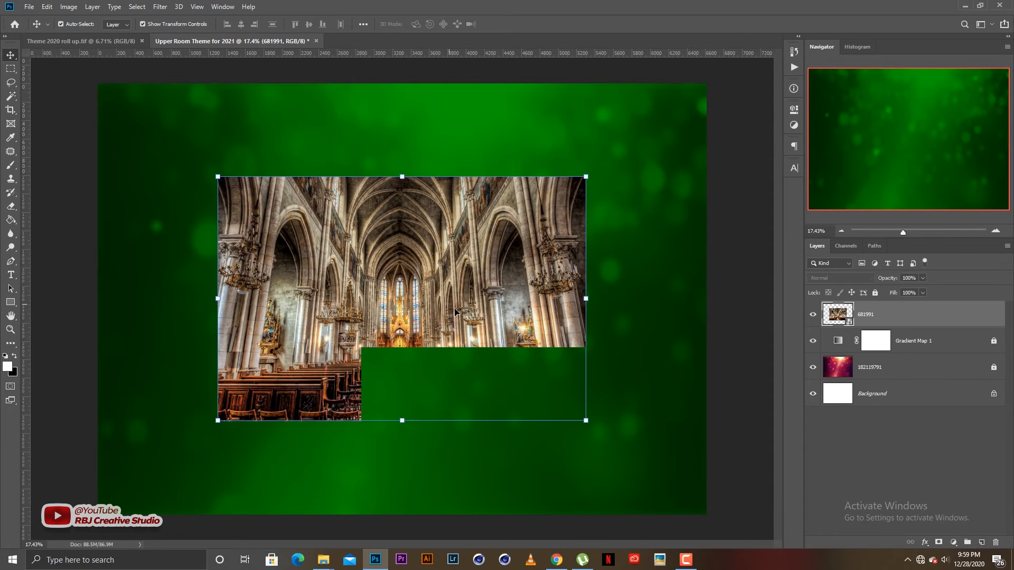
Step: Rasterize the church interior smart object so it can be edited with the Eraser tool
{"action": "key", "text": "e"}
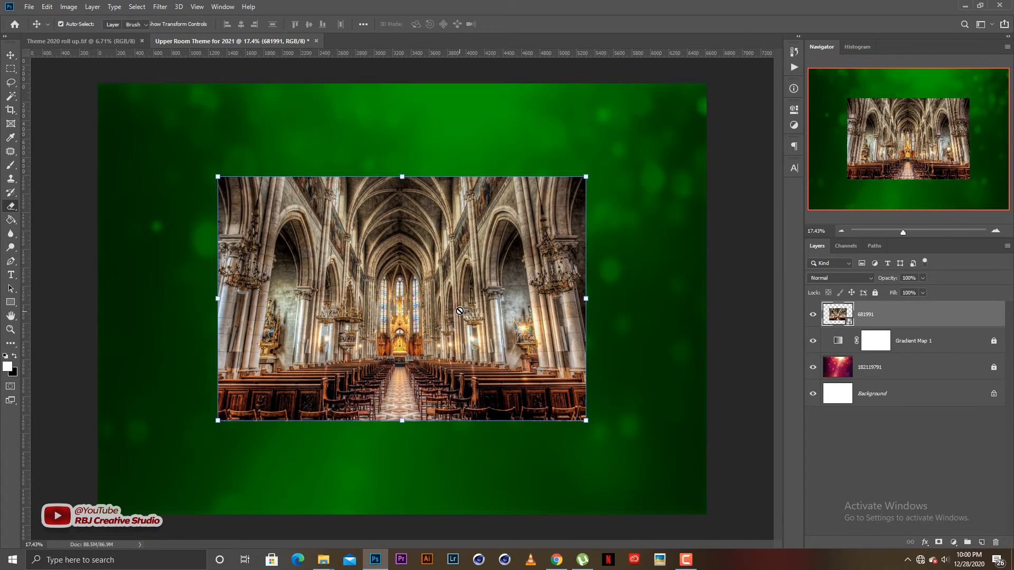
{"action": "left_click", "coordinate": [460, 312]}
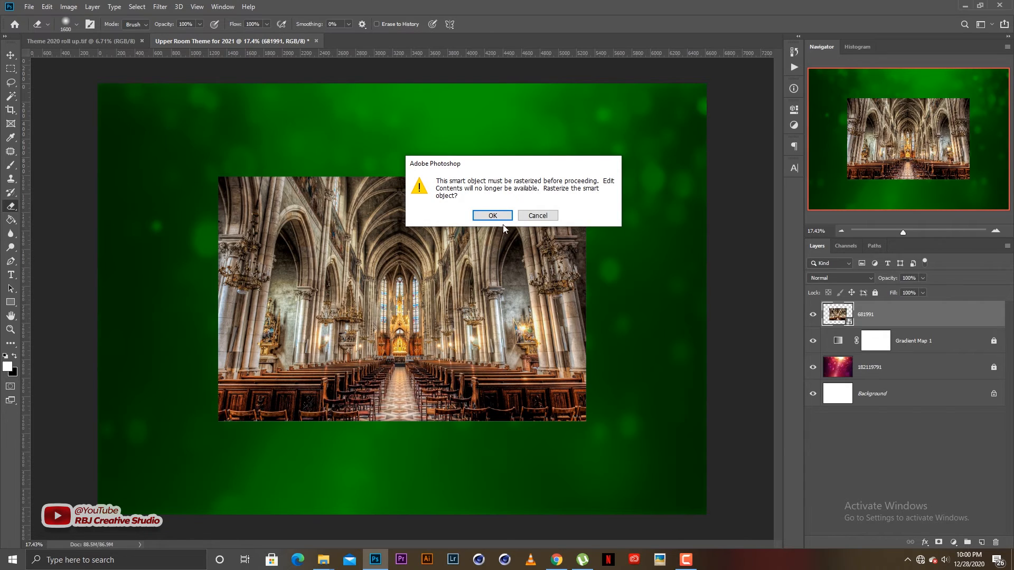
{"action": "left_click", "coordinate": [490, 216]}
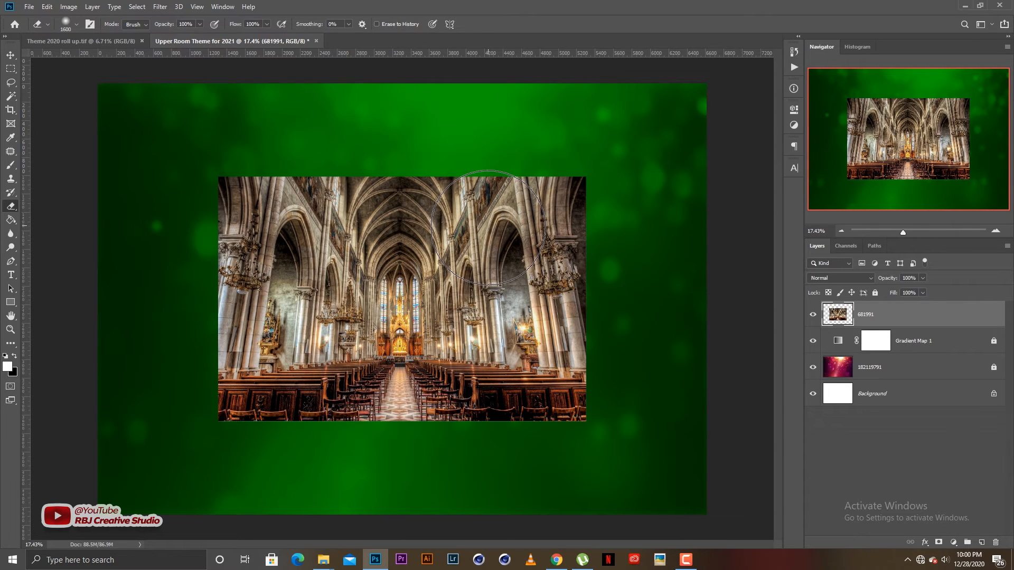
Step: Fade all four edges of the church image into the green background using a soft 1300-pixel eraser
{"action": "key", "text": "bracketleft"}
{"action": "key", "text": "bracketleft"}
{"action": "key", "text": "bracketleft"}
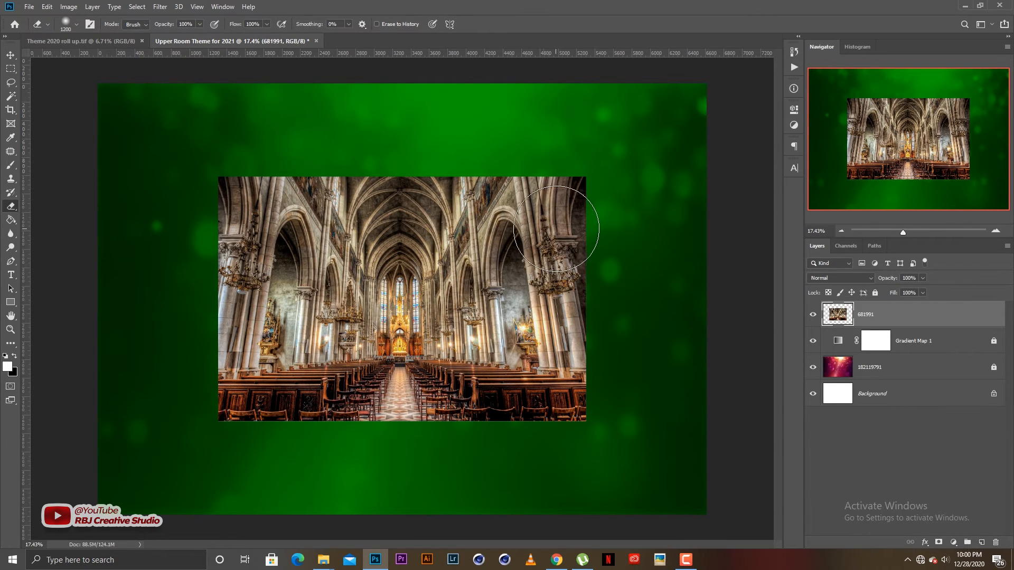
{"action": "key", "text": "bracketleft"}
{"action": "key", "text": "bracketleft"}
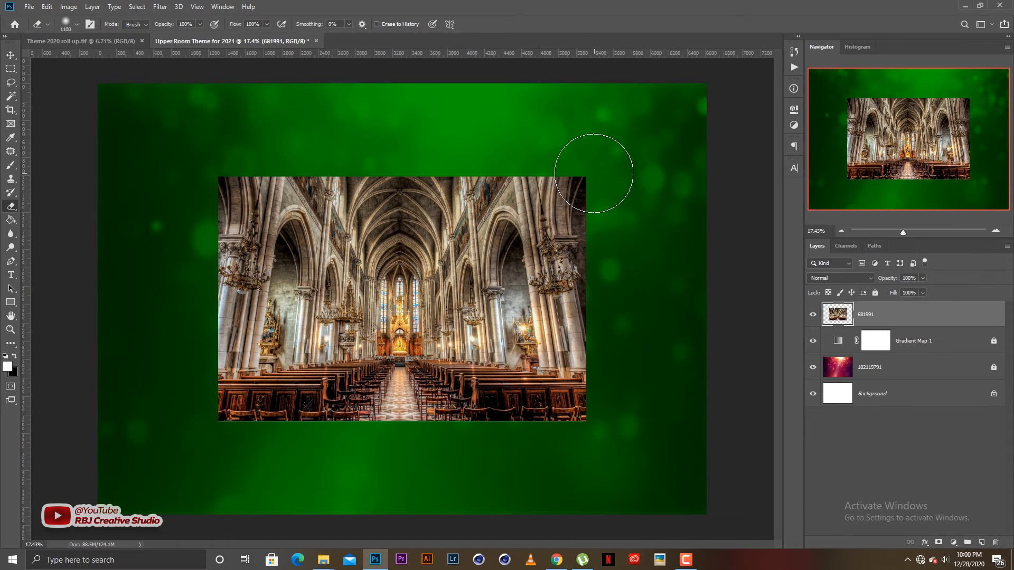
{"action": "key", "text": "bracketright"}
{"action": "key", "text": "bracketright"}
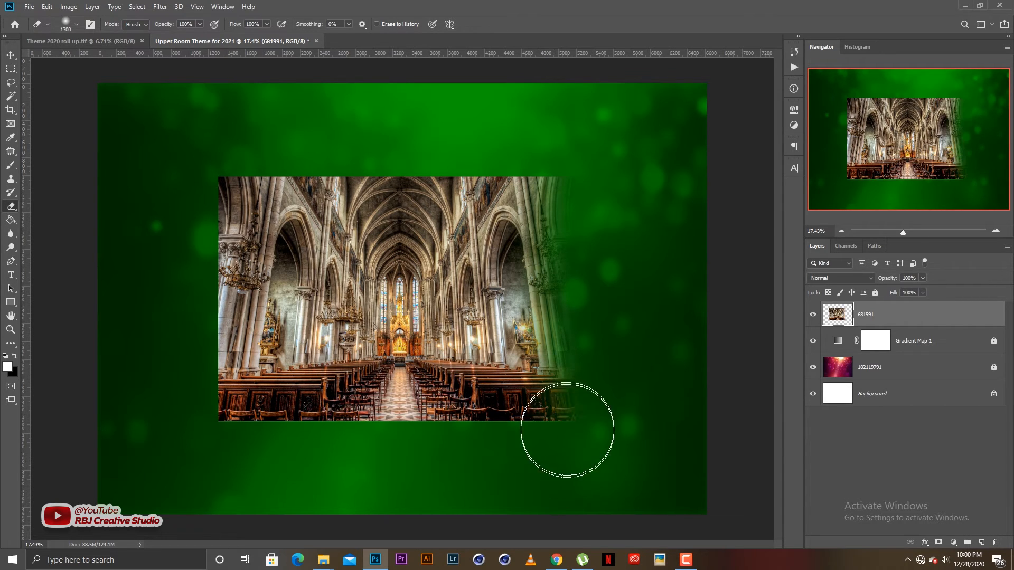
{"action": "mouse_move", "coordinate": [199, 170]}
{"action": "left_mouse_down"}
{"action": "mouse_move", "coordinate": [199, 299]}
{"action": "mouse_move", "coordinate": [222, 388]}
{"action": "mouse_move", "coordinate": [224, 464]}
{"action": "left_mouse_up"}
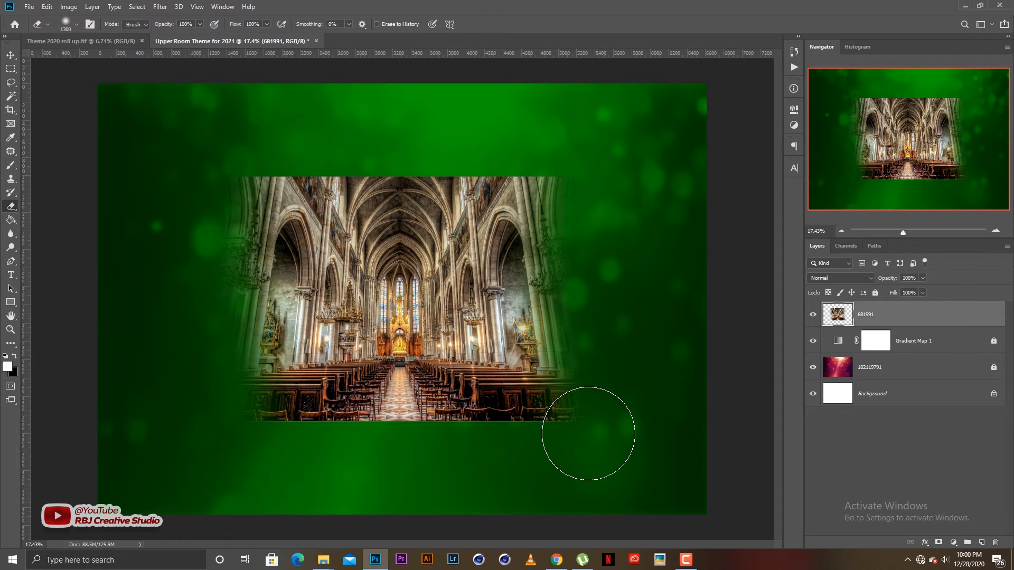
{"action": "left_click", "coordinate": [578, 429]}
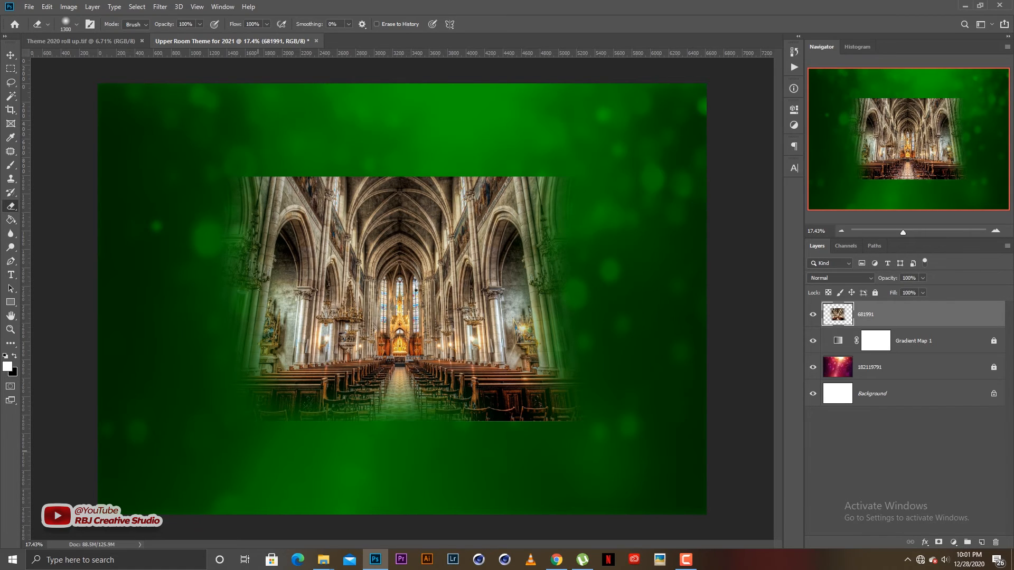
{"action": "left_click_drag", "start_coordinate": [474, 361], "coordinate": [608, 432]}
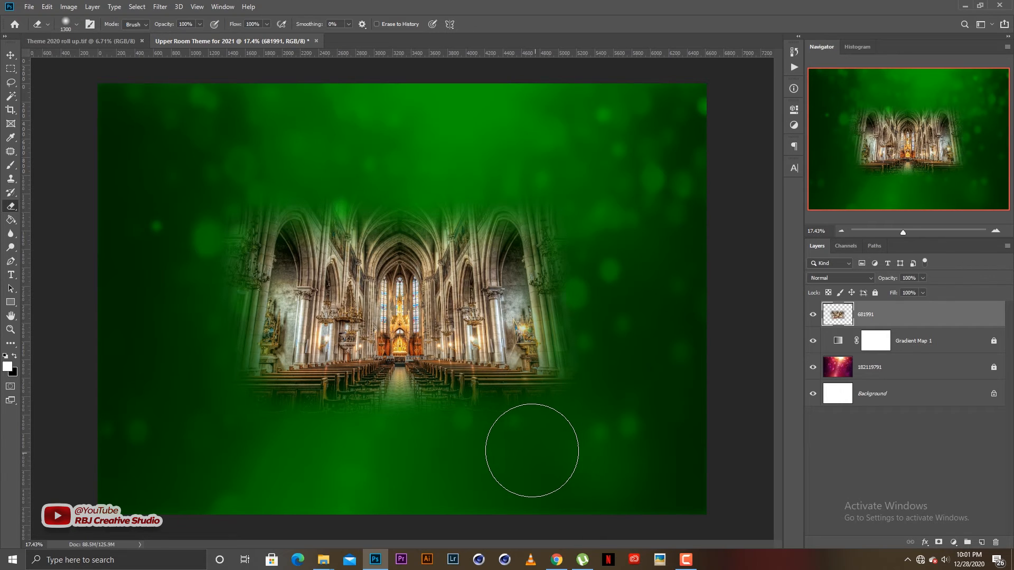
{"action": "key", "text": "v"}
Step: Try the church layer's blend modes one after another from Dissolve through the darkening and lightening groups to Overlay
{"action": "left_click", "coordinate": [847, 278]}
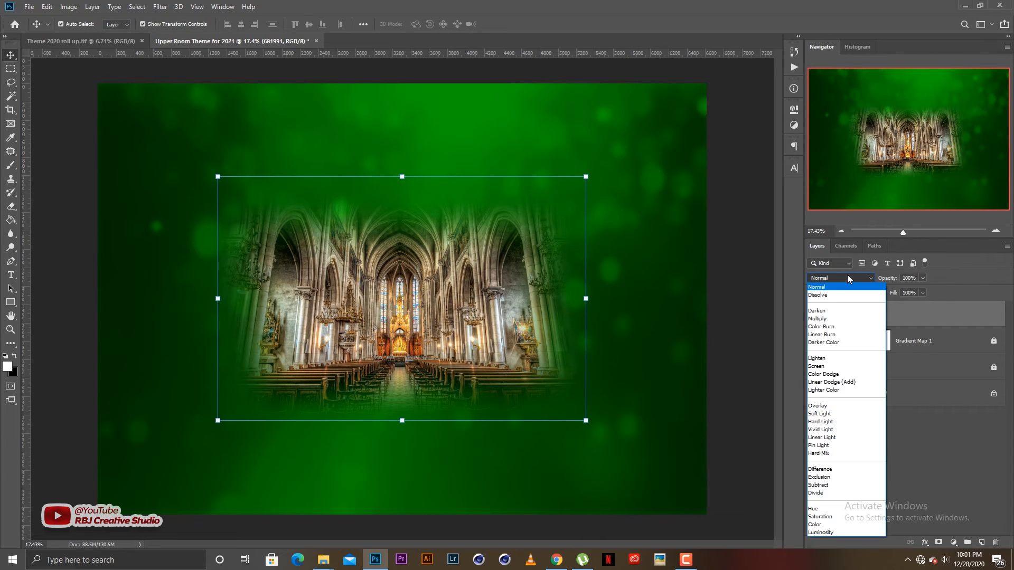
{"action": "left_click", "coordinate": [848, 278]}
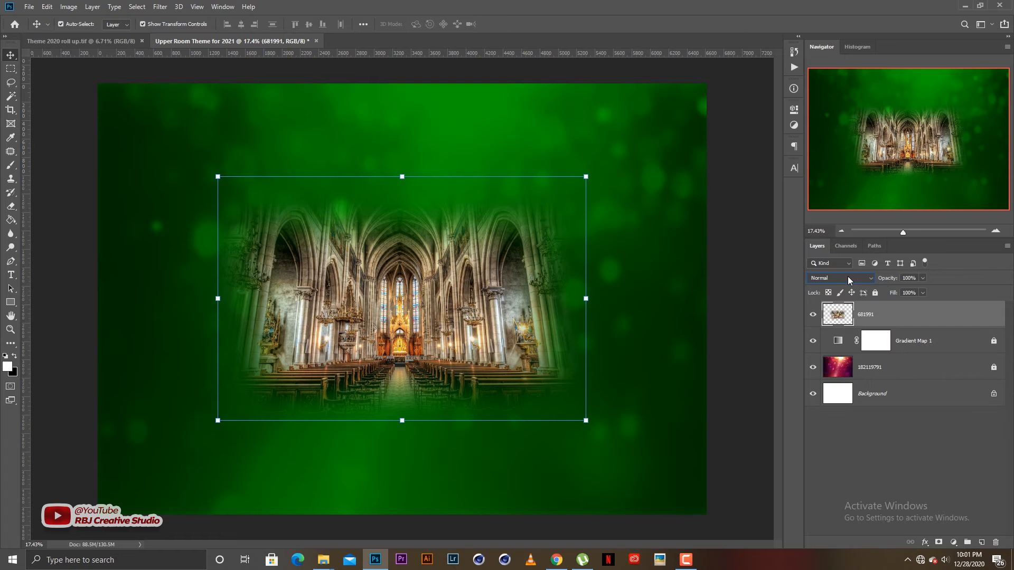
{"action": "left_click", "coordinate": [847, 276]}
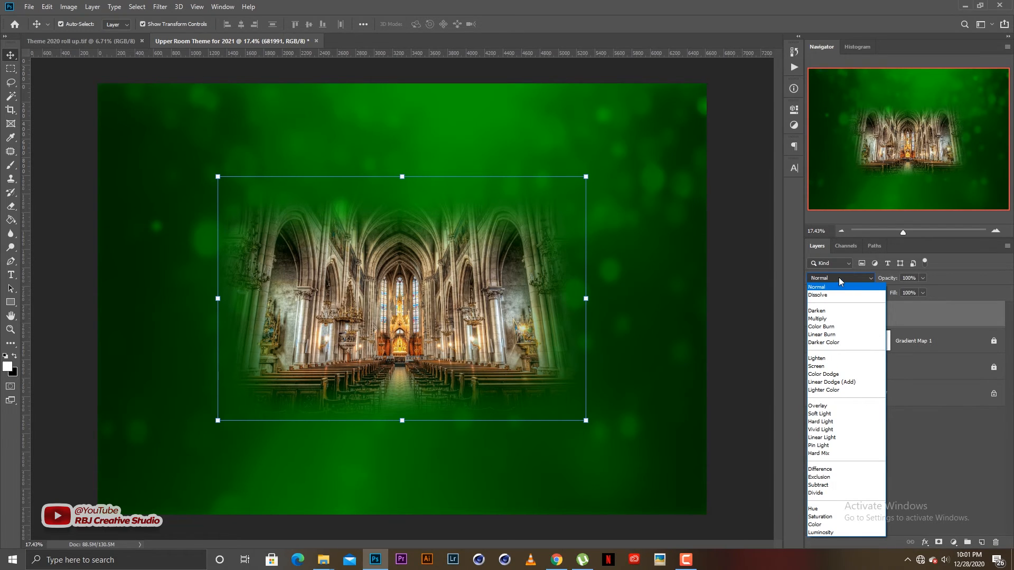
{"action": "left_click", "coordinate": [840, 281]}
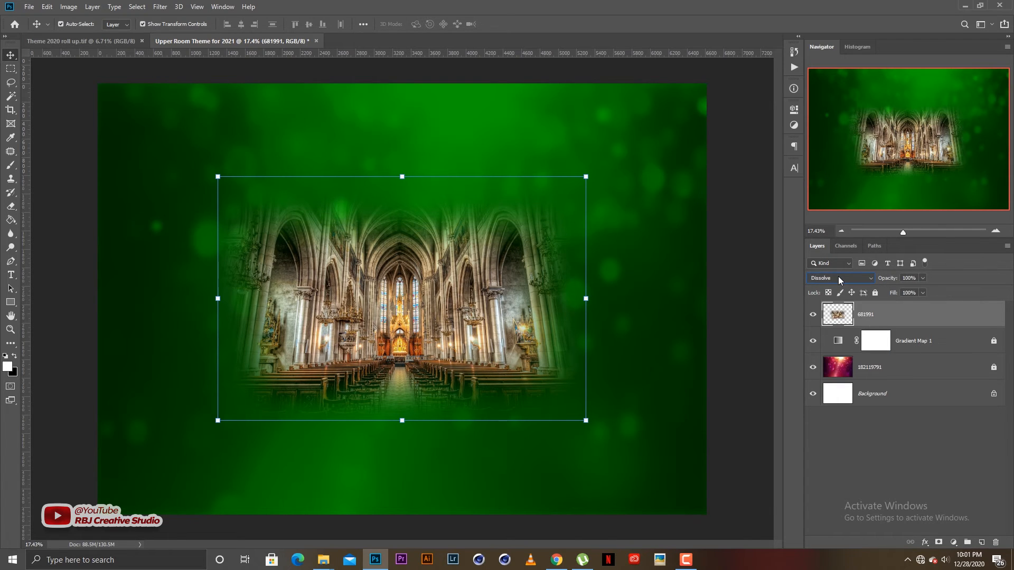
{"action": "key", "text": "Down"}
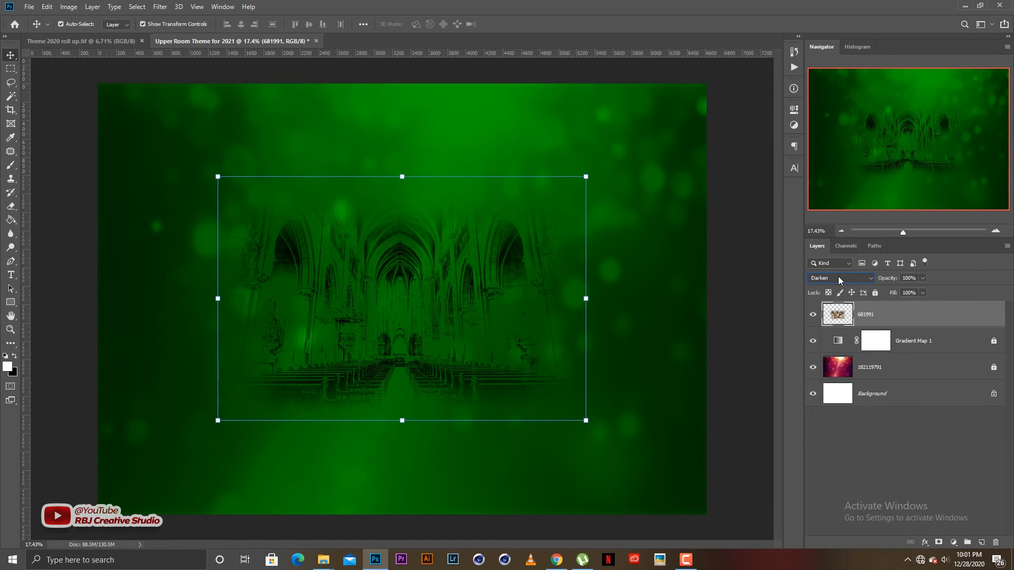
{"action": "key", "text": "Down"}
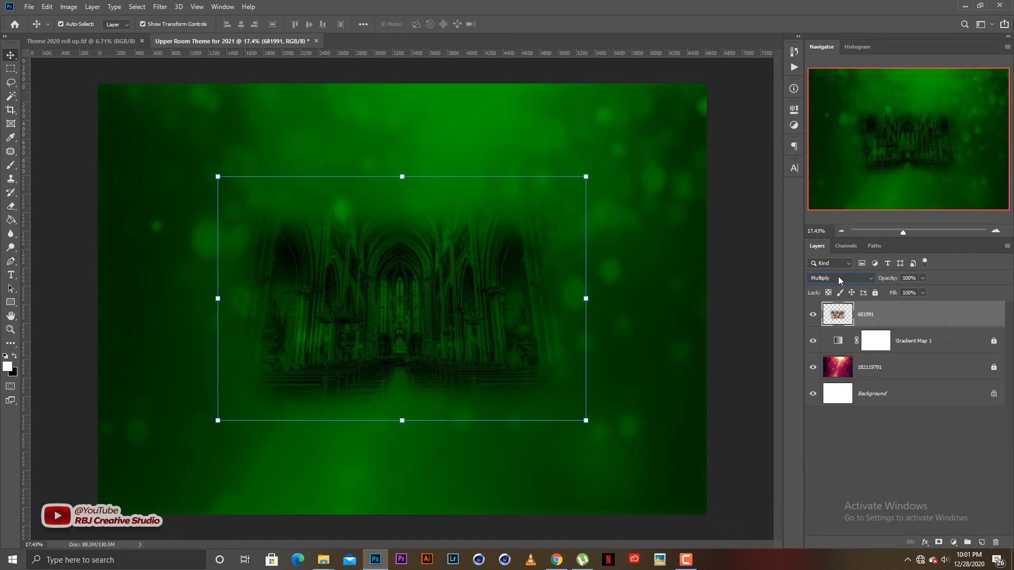
{"action": "key", "text": "Down"}
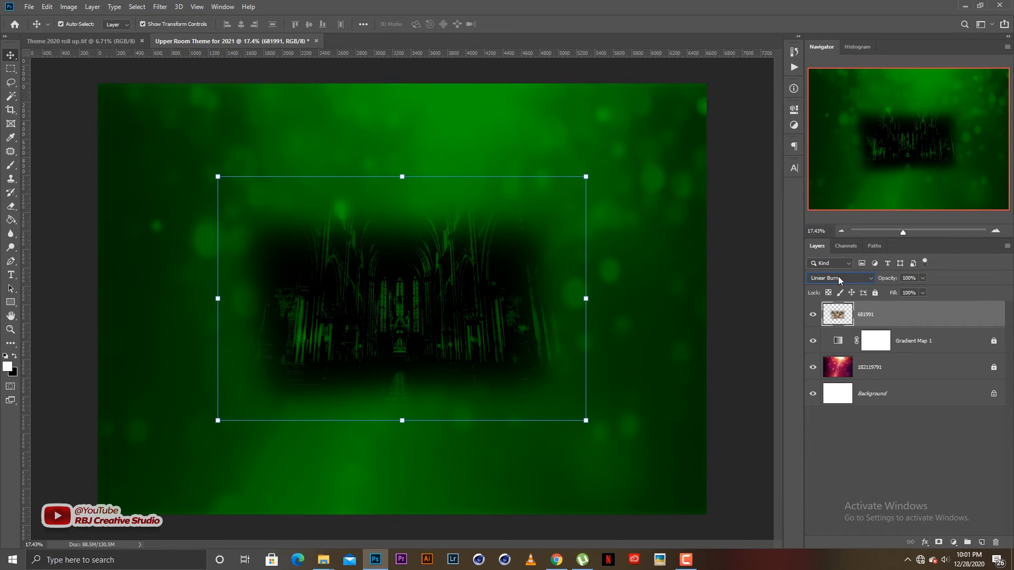
{"action": "key", "text": "Down"}
{"action": "key", "text": "Down"}
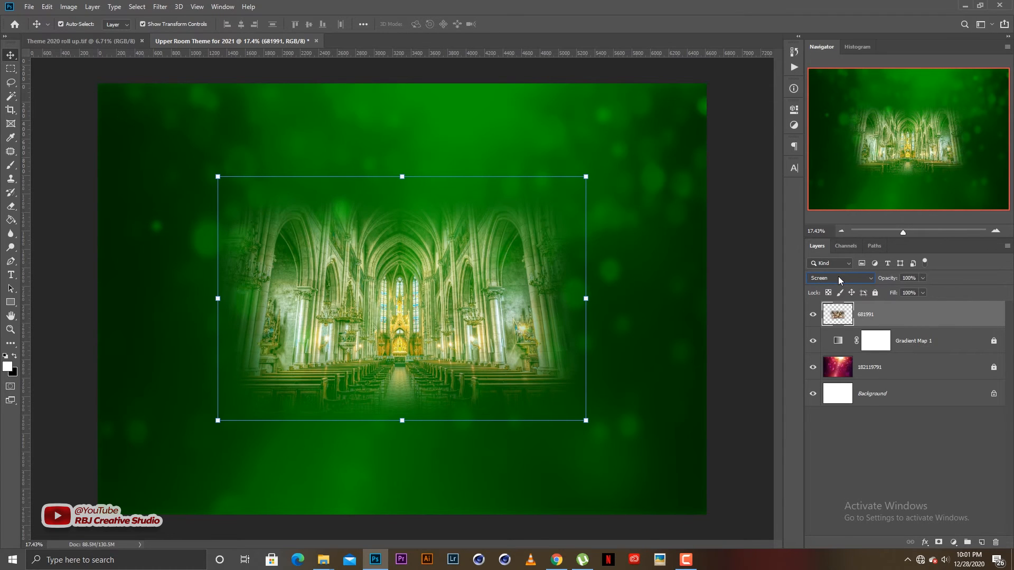
{"action": "key", "text": "Down"}
{"action": "key", "text": "Down"}
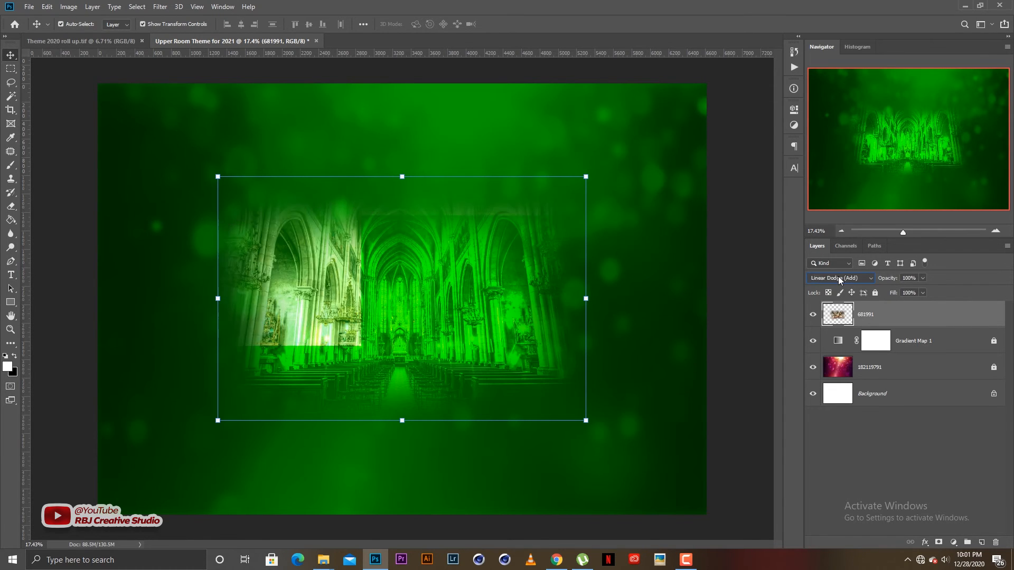
{"action": "key", "text": "Down"}
{"action": "key", "text": "Down"}
{"action": "key", "text": "Down"}
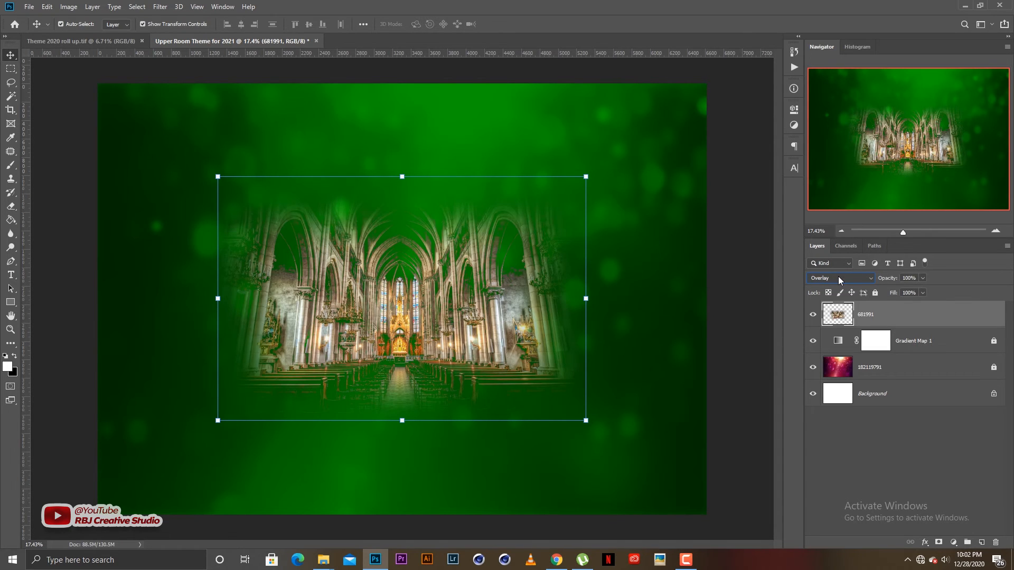
Step: Go back through the church layer's blend modes from Overlay to Normal, comparing each against the green background
{"action": "key", "text": "Up"}
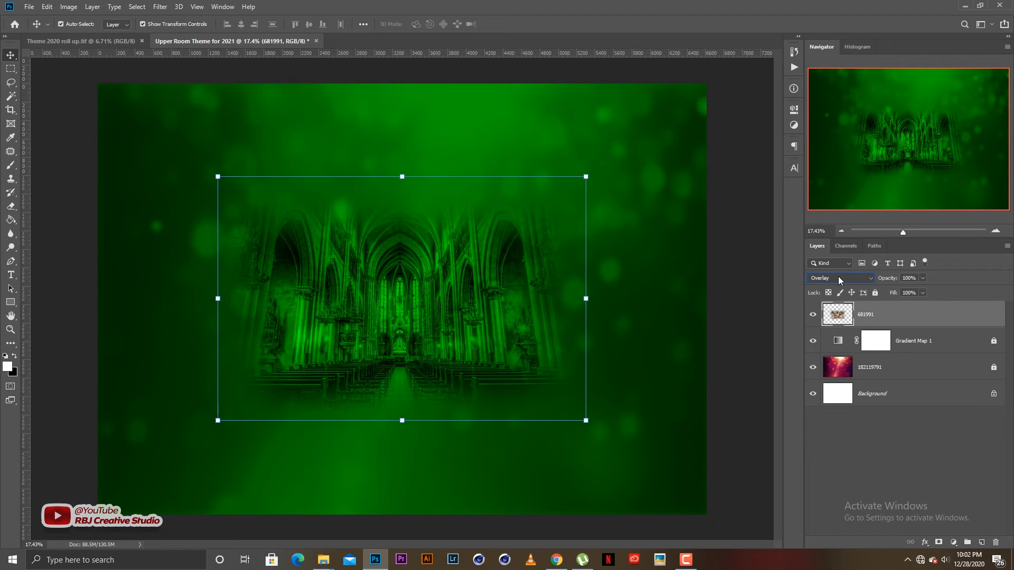
{"action": "key", "text": "Up"}
{"action": "key", "text": "Up"}
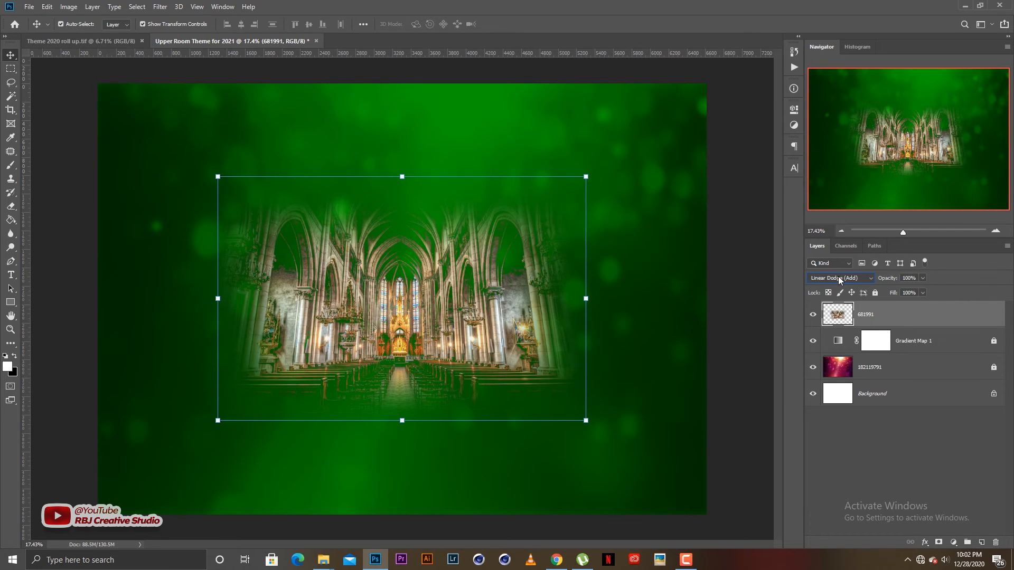
{"action": "key", "text": "Up"}
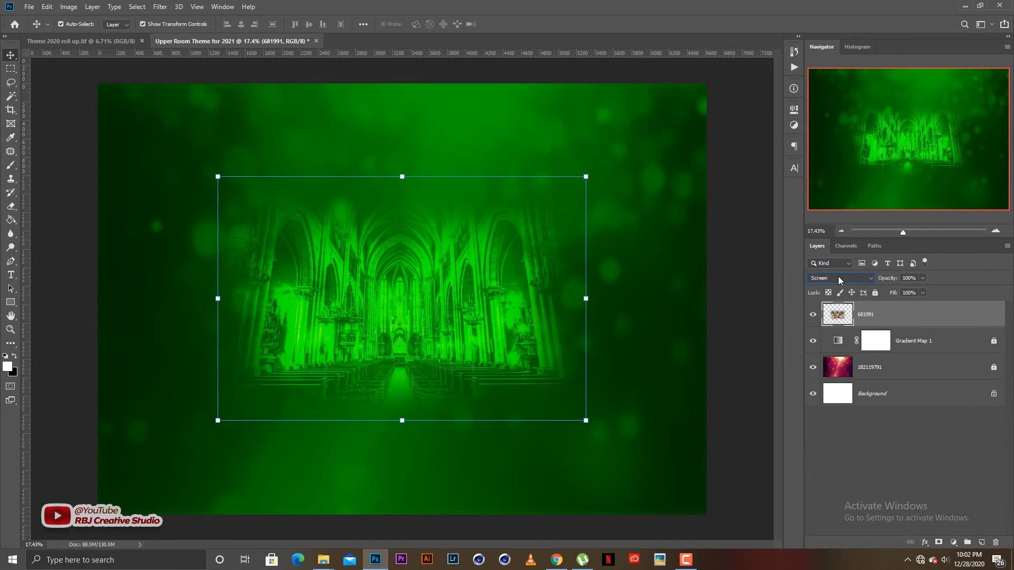
{"action": "key", "text": "Up"}
{"action": "key", "text": "Up"}
{"action": "key", "text": "Up"}
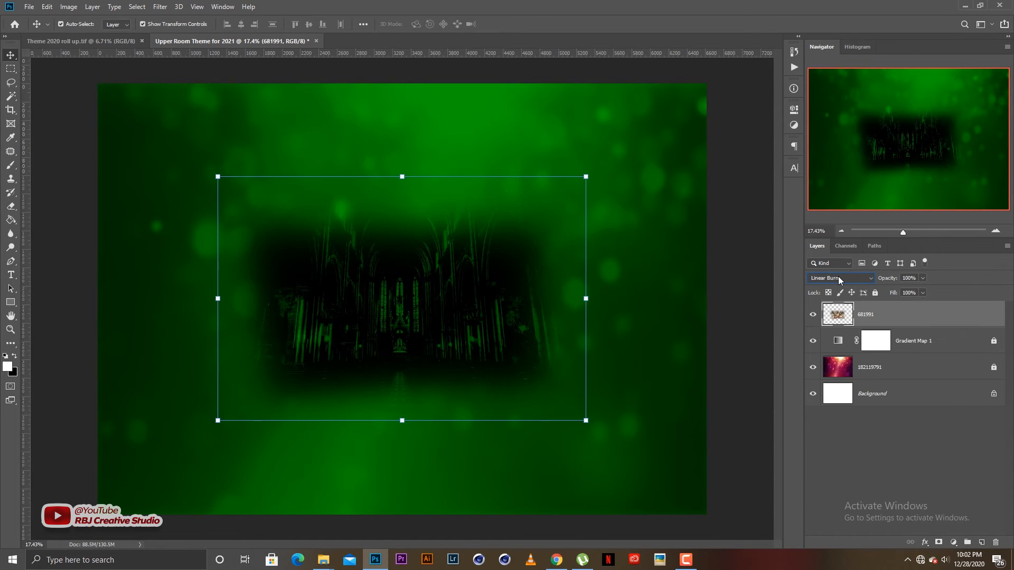
{"action": "key", "text": "Up"}
{"action": "key", "text": "Up"}
{"action": "key", "text": "Up"}
{"action": "key", "text": "Up"}
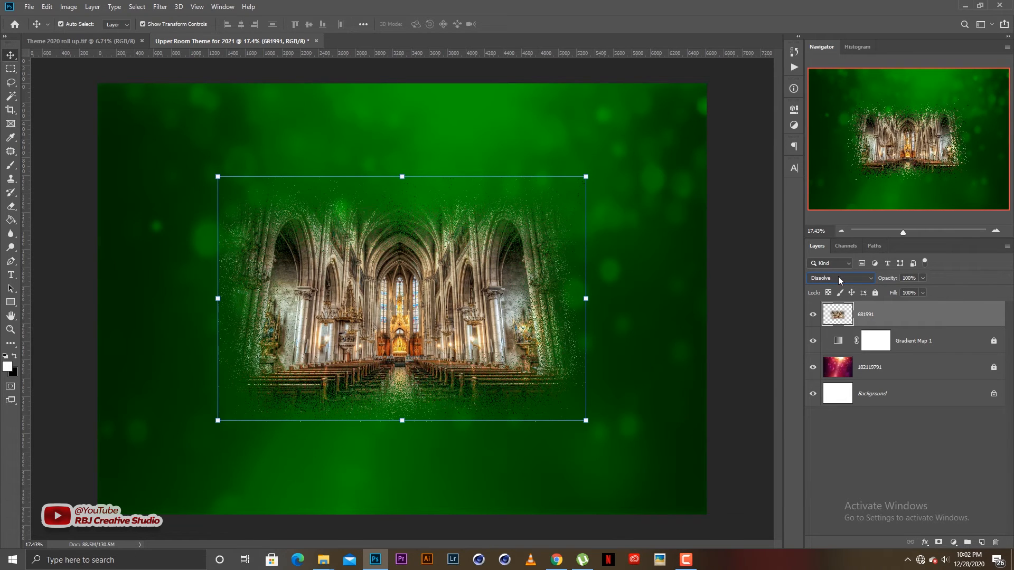
{"action": "key", "text": "Up"}
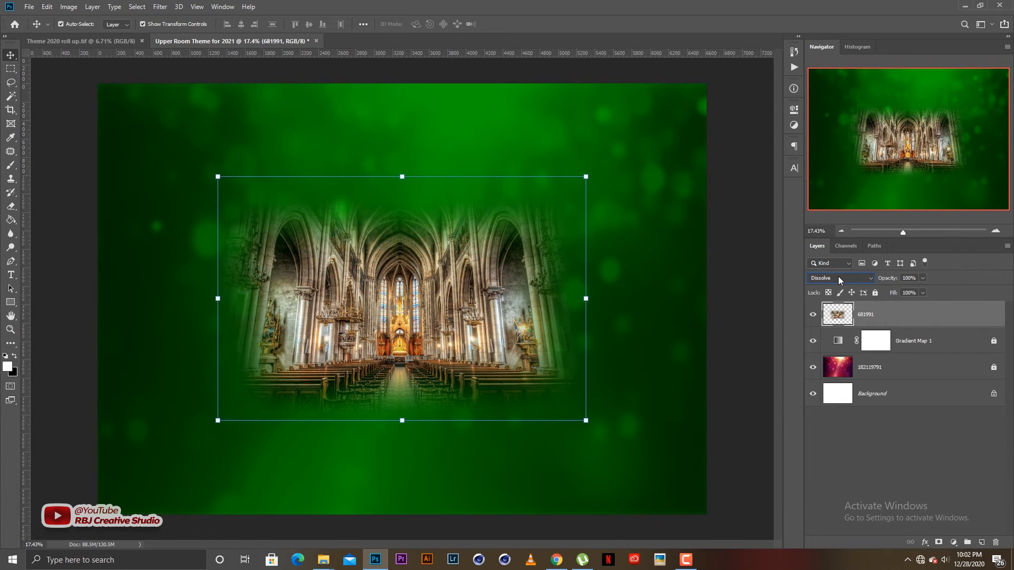
Step: Try the full range of blend modes on the church layer again, ending on Luminosity
{"action": "key", "text": "Down"}
{"action": "key", "text": "Down"}
{"action": "key", "text": "Down"}
{"action": "key", "text": "Down"}
{"action": "key", "text": "Down"}
{"action": "key", "text": "Down"}
{"action": "key", "text": "Down"}
{"action": "key", "text": "Down"}
{"action": "key", "text": "Down"}
{"action": "key", "text": "Down"}
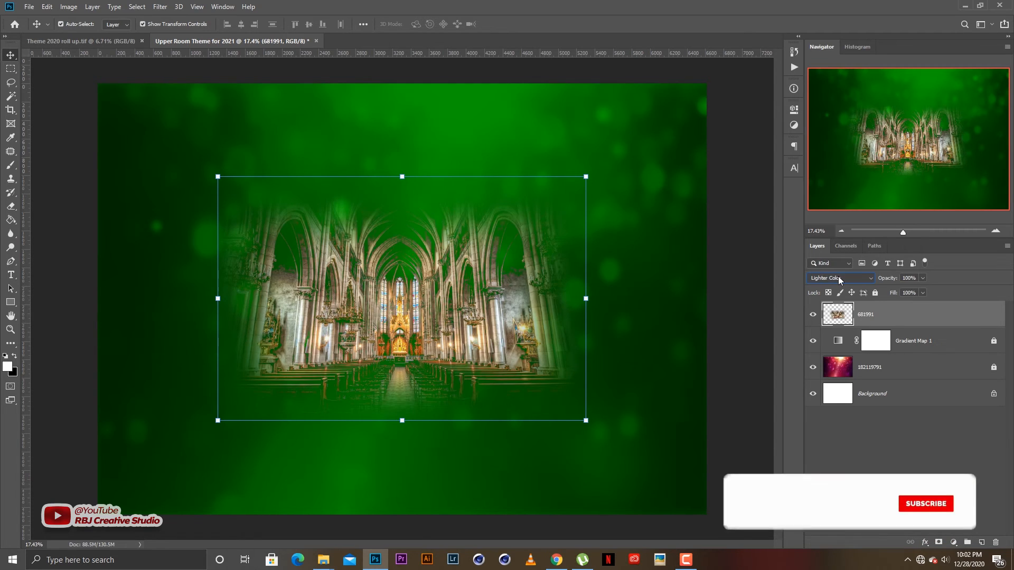
{"action": "key", "text": "Down"}
{"action": "key", "text": "Down"}
{"action": "key", "text": "Down"}
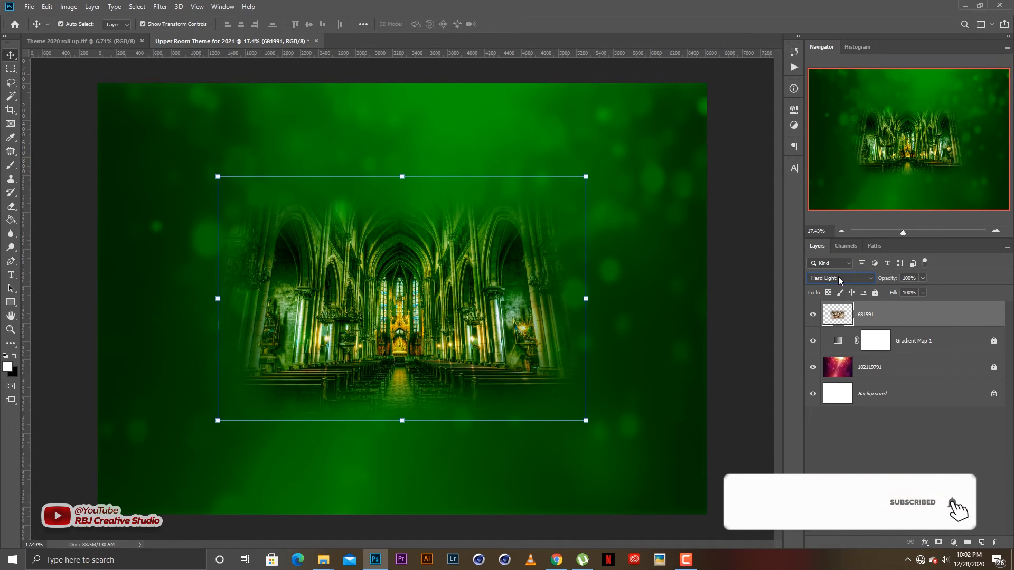
{"action": "key", "text": "Down"}
{"action": "key", "text": "Up"}
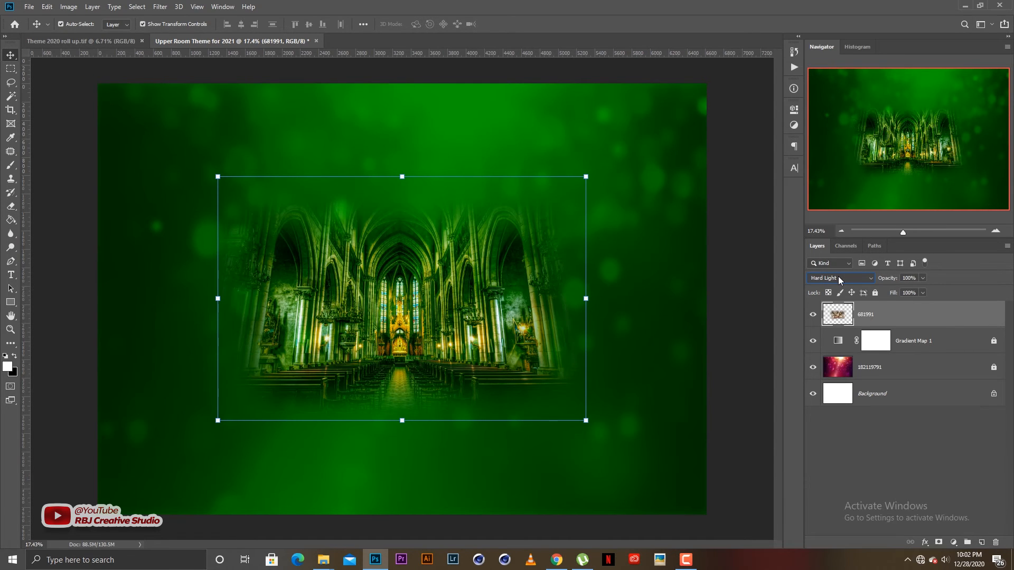
{"action": "key", "text": "Down"}
{"action": "key", "text": "Down"}
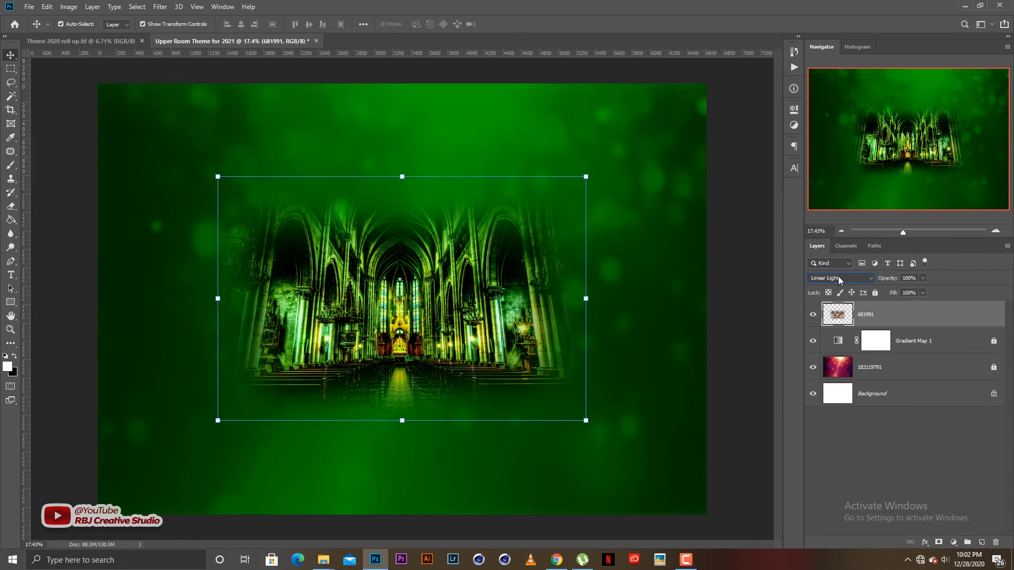
{"action": "key", "text": "Down"}
{"action": "key", "text": "Down"}
{"action": "key", "text": "Down"}
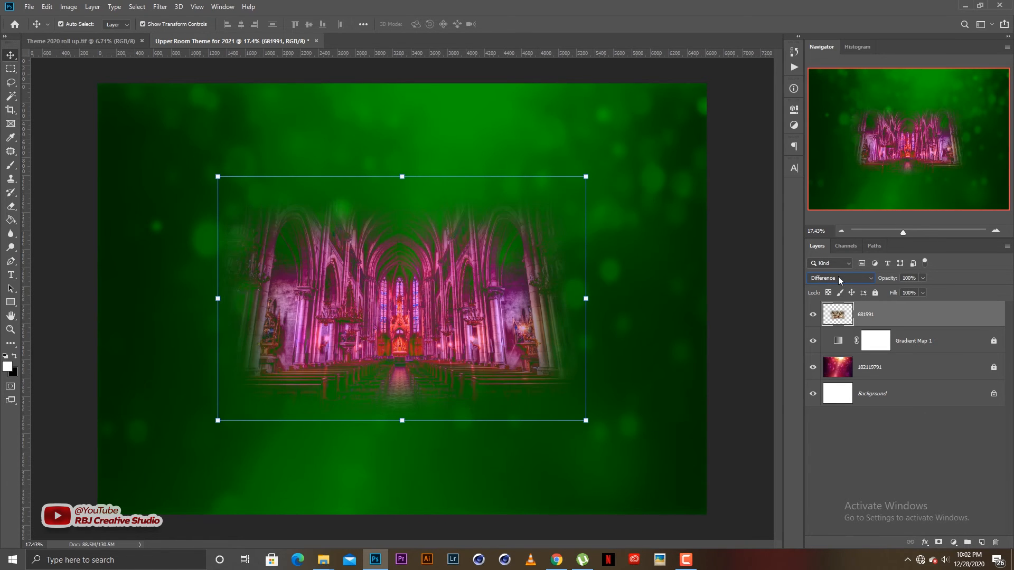
{"action": "key", "text": "Down"}
{"action": "key", "text": "Down"}
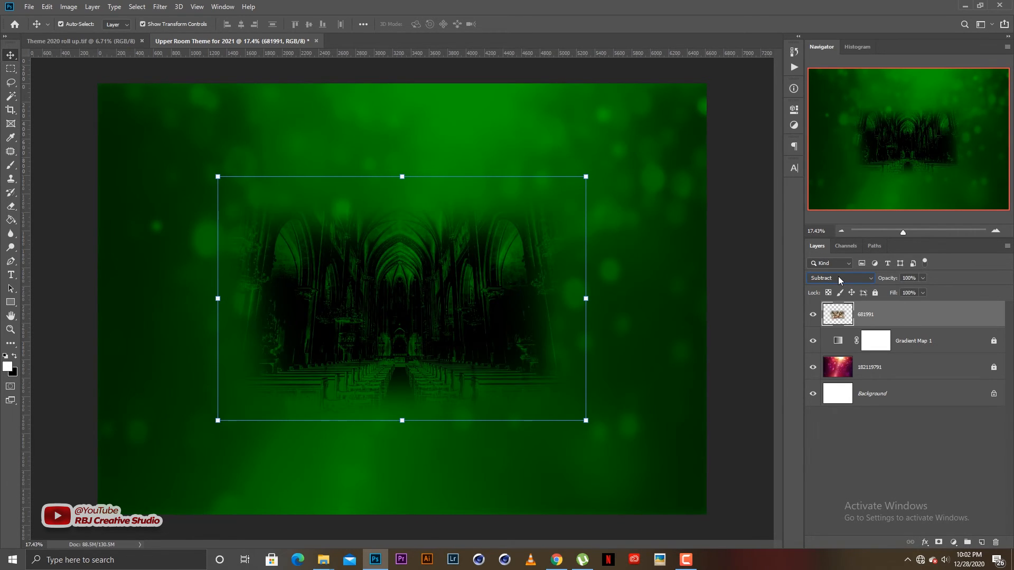
{"action": "key", "text": "Down"}
{"action": "key", "text": "Down"}
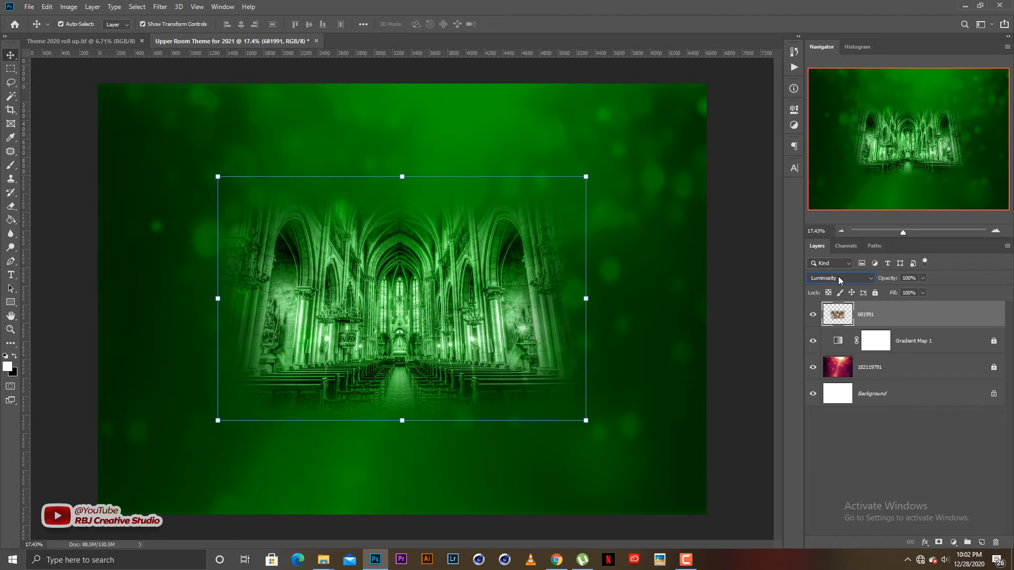
Step: Reduce the church layer's opacity to 43%
{"action": "left_click", "coordinate": [705, 344]}
{"action": "left_click", "coordinate": [867, 315]}
{"action": "left_click_drag", "start_coordinate": [886, 281], "coordinate": [856, 282]}
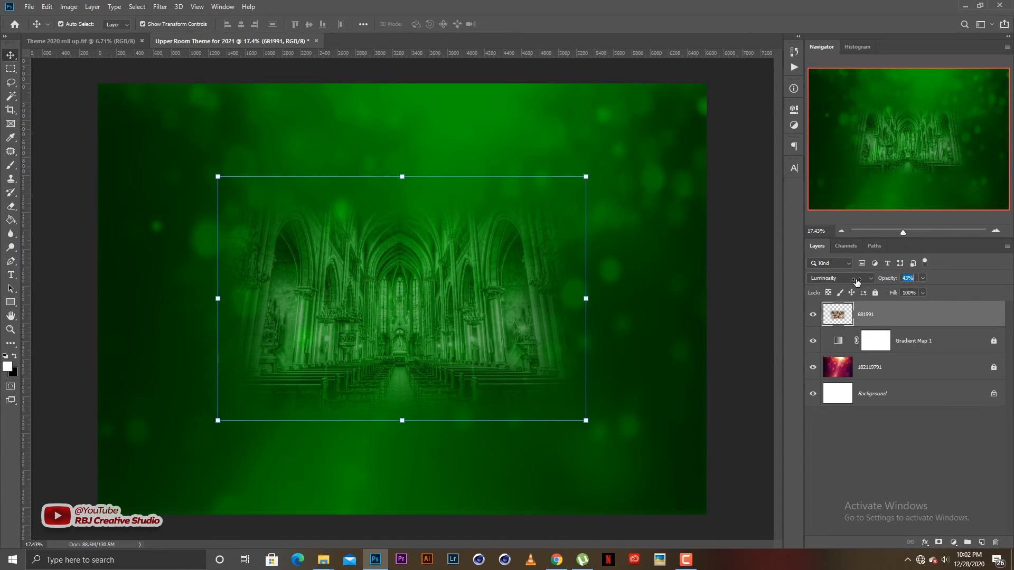
{"action": "left_click", "coordinate": [724, 328]}
Step: Set the church layer's blend mode to Overlay
{"action": "left_click", "coordinate": [864, 323]}
{"action": "left_click", "coordinate": [850, 279]}
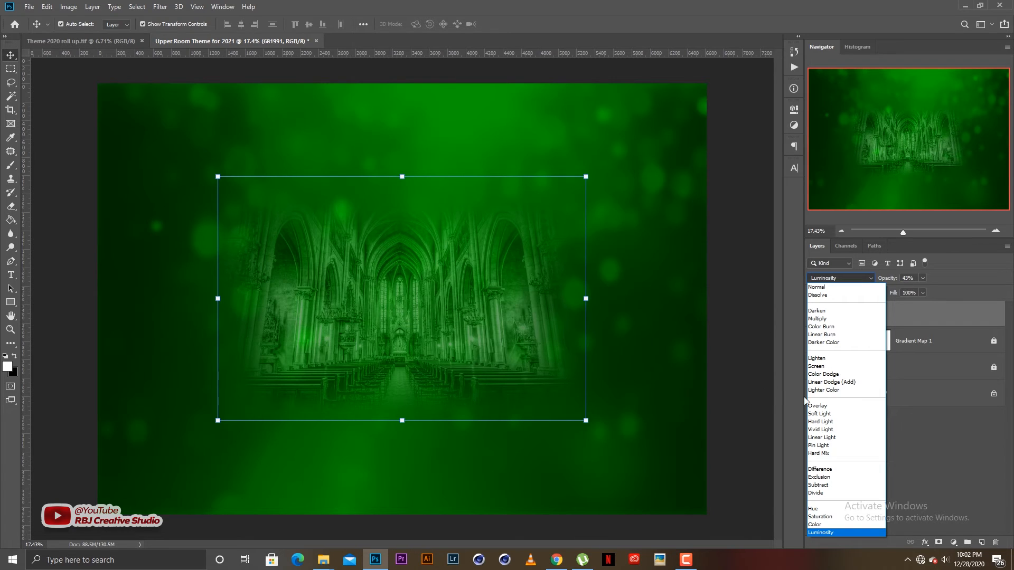
{"action": "left_click", "coordinate": [818, 405]}
Step: Move the church image up to the upper part of the canvas and raise its opacity slightly
{"action": "left_click_drag", "start_coordinate": [428, 279], "coordinate": [422, 208]}
{"action": "left_click_drag", "start_coordinate": [898, 279], "coordinate": [903, 278]}
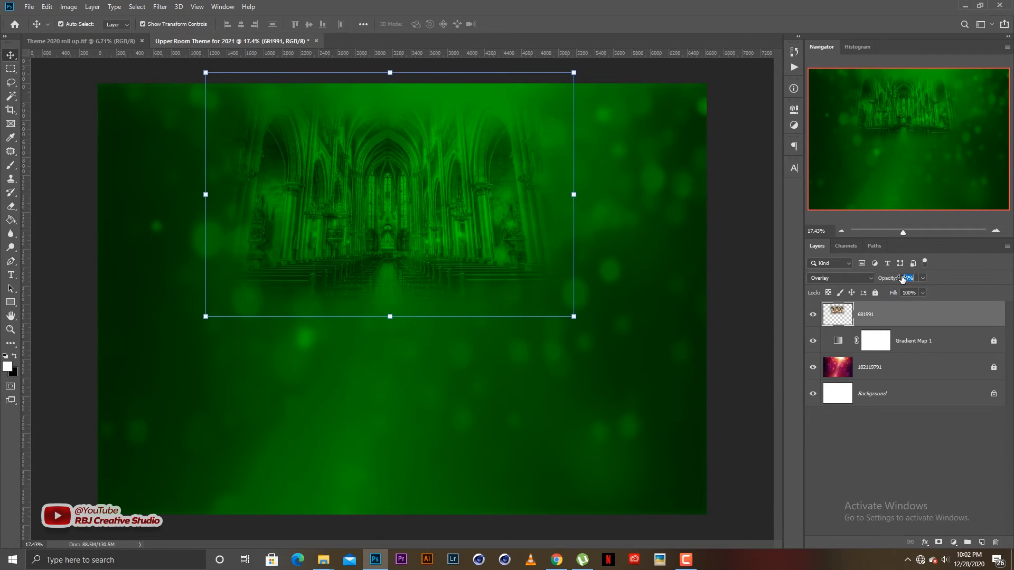
Step: Lower the church image to the canvas's top edge, enlarge it to about 131%, and centre it horizontally in the upper part
{"action": "left_click_drag", "start_coordinate": [437, 242], "coordinate": [437, 253]}
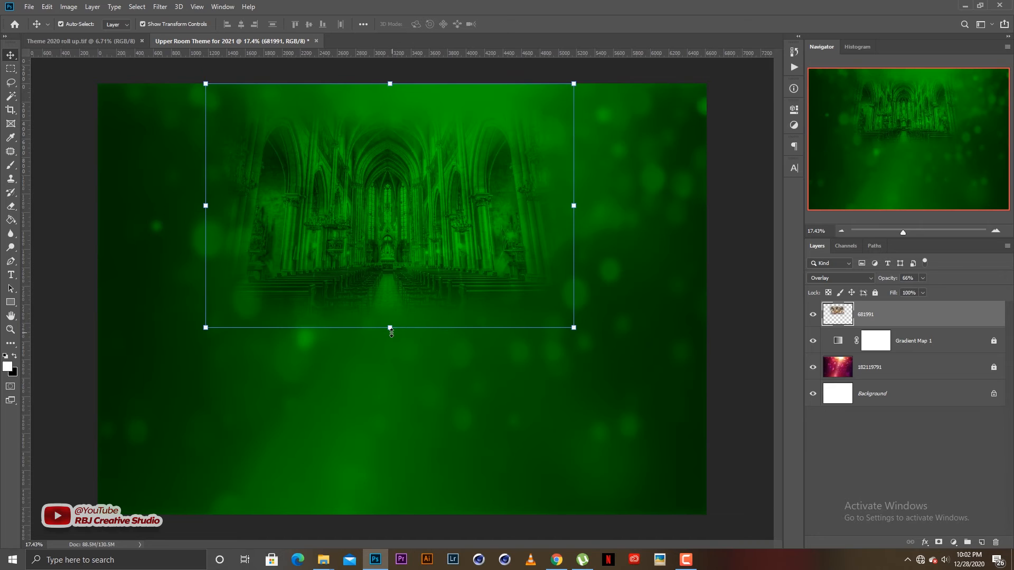
{"action": "left_click_drag", "start_coordinate": [390, 328], "coordinate": [390, 404]}
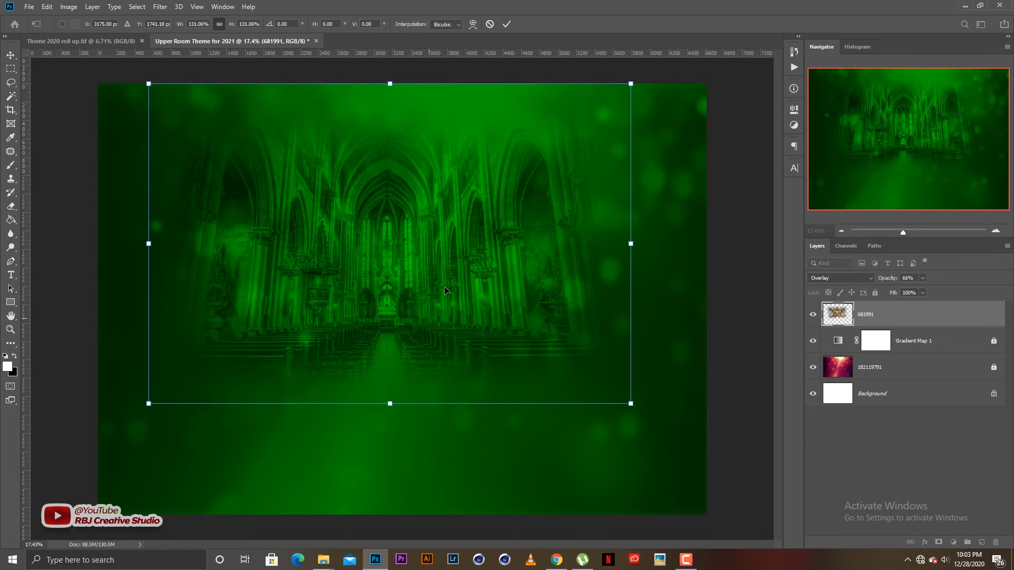
{"action": "left_click_drag", "start_coordinate": [445, 290], "coordinate": [453, 298]}
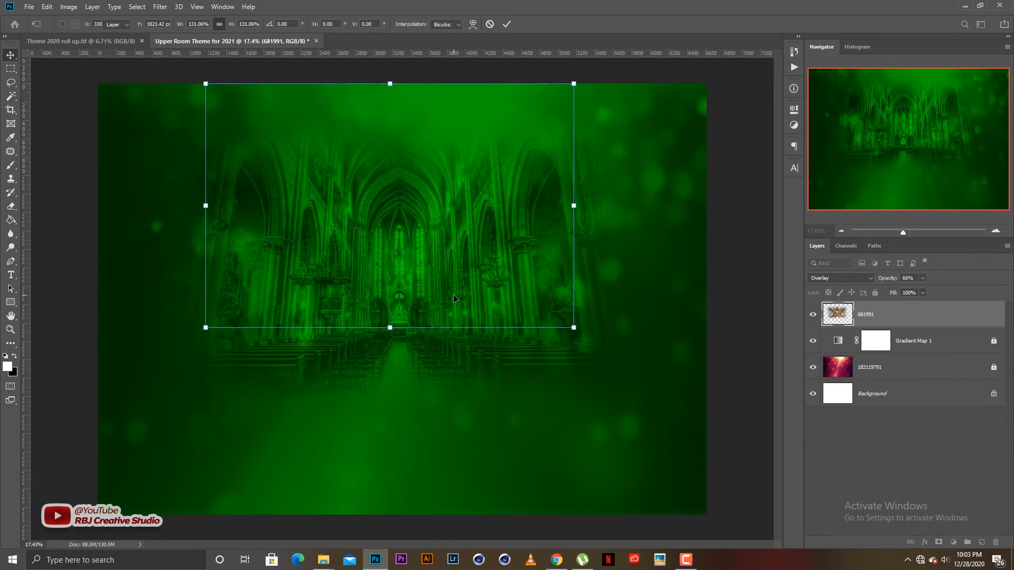
{"action": "key", "text": "Return"}
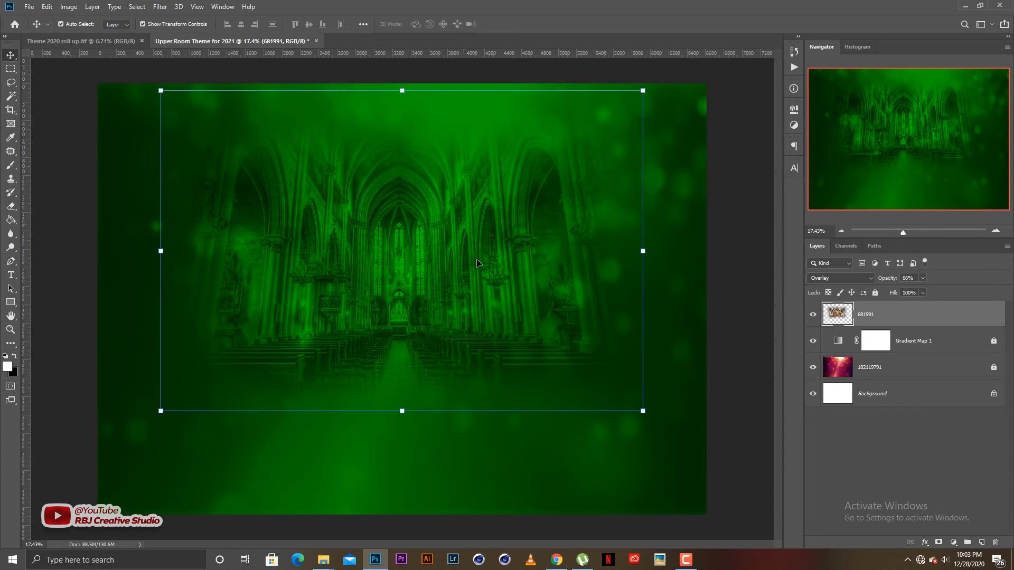
{"action": "left_click_drag", "start_coordinate": [483, 269], "coordinate": [485, 274]}
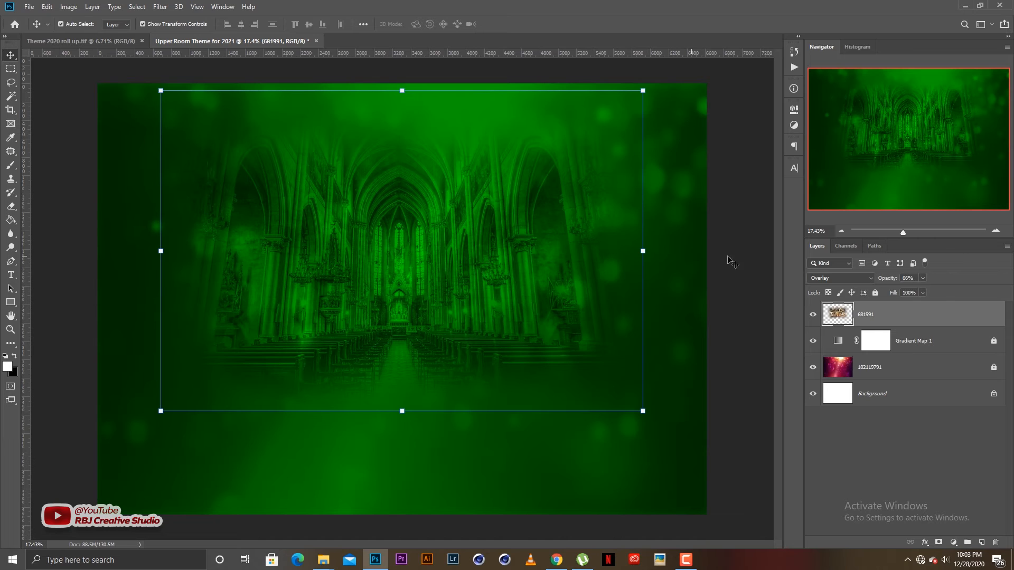
Step: Reduce the church layer's opacity, lock the layer completely, and deselect it after viewing the whole composition
{"action": "mouse_move", "coordinate": [888, 281]}
{"action": "left_mouse_down"}
{"action": "mouse_move", "coordinate": [874, 282]}
{"action": "mouse_move", "coordinate": [882, 281]}
{"action": "left_mouse_up"}
{"action": "left_click", "coordinate": [874, 293]}
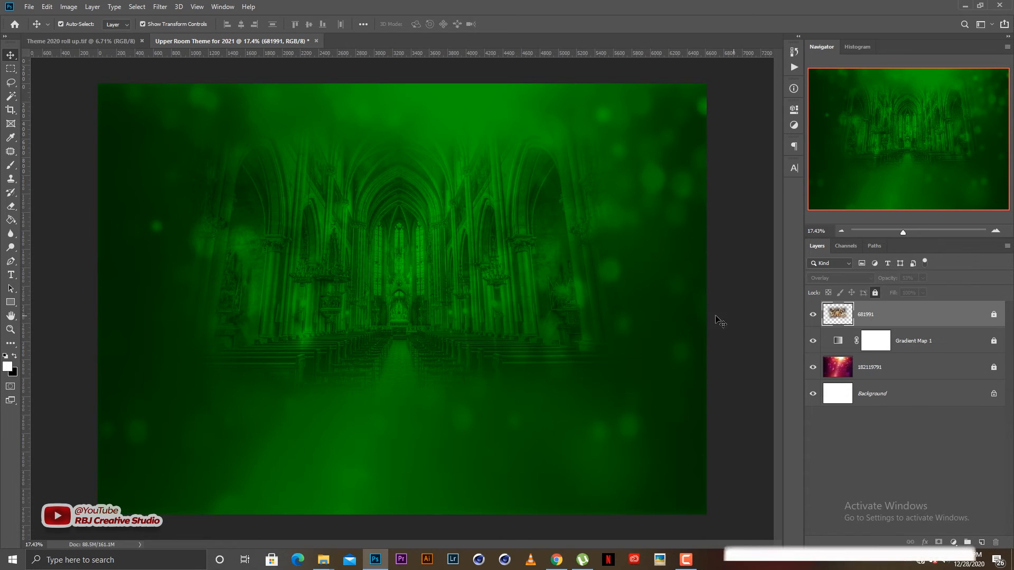
{"action": "scroll", "coordinate": [421, 309], "scroll_direction": "down", "scroll_amount": 1}
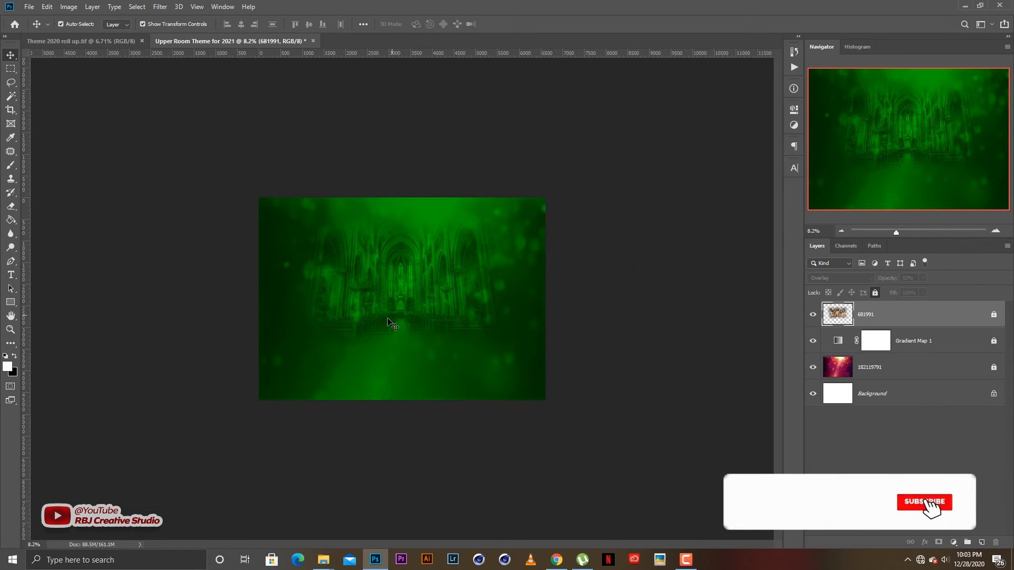
{"action": "scroll", "coordinate": [417, 322], "scroll_direction": "up", "scroll_amount": 1}
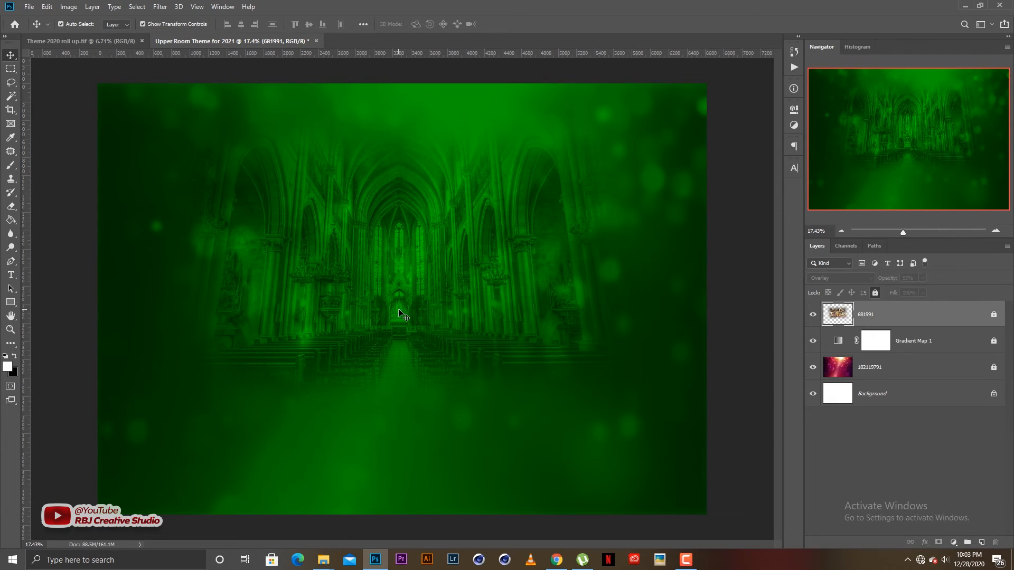
{"action": "left_click", "coordinate": [476, 343]}
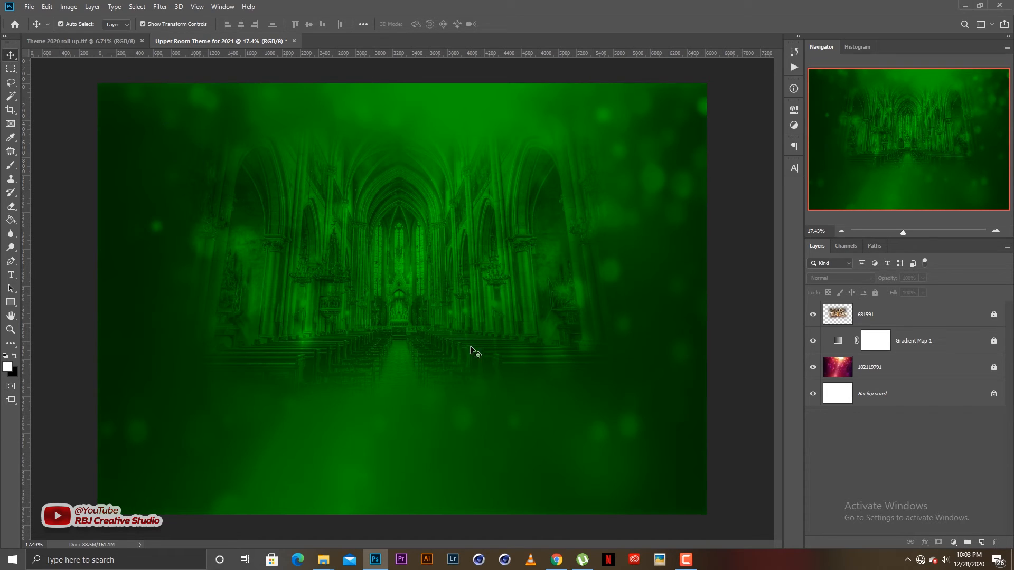
Step: Switch to File Explorer and open the Clipart....RBJCS folder inside Graphics and Video Resources
{"action": "mouse_move", "coordinate": [324, 562]}
{"action": "left_click", "coordinate": [439, 489]}
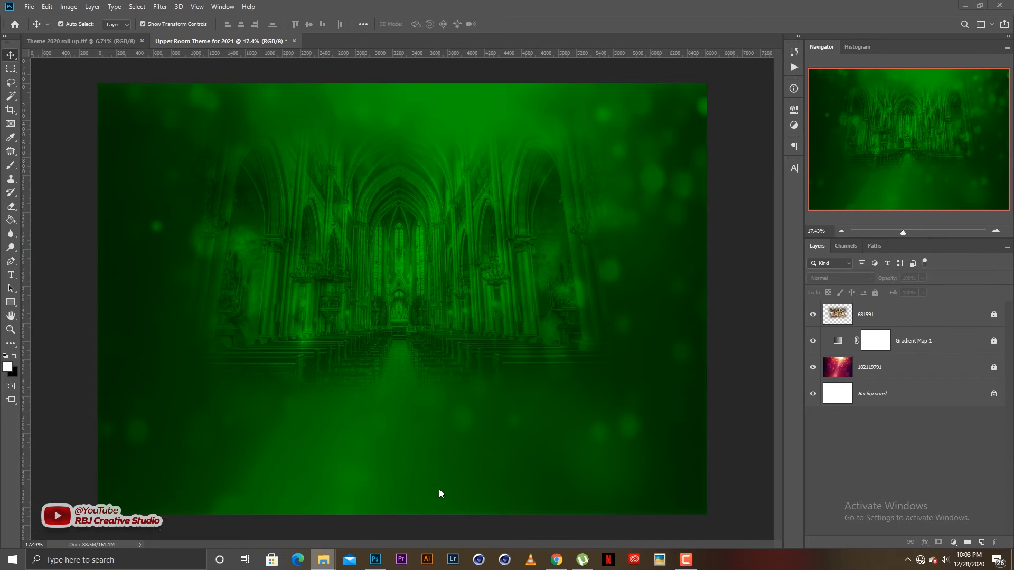
{"action": "left_click", "coordinate": [11, 84]}
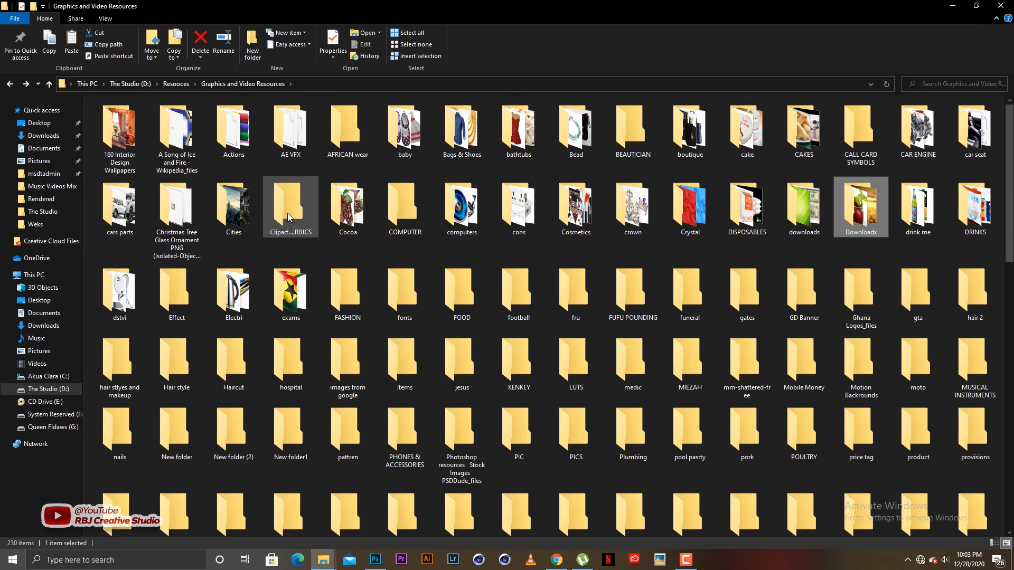
{"action": "left_click", "coordinate": [290, 216]}
{"action": "double_click", "coordinate": [289, 216]}
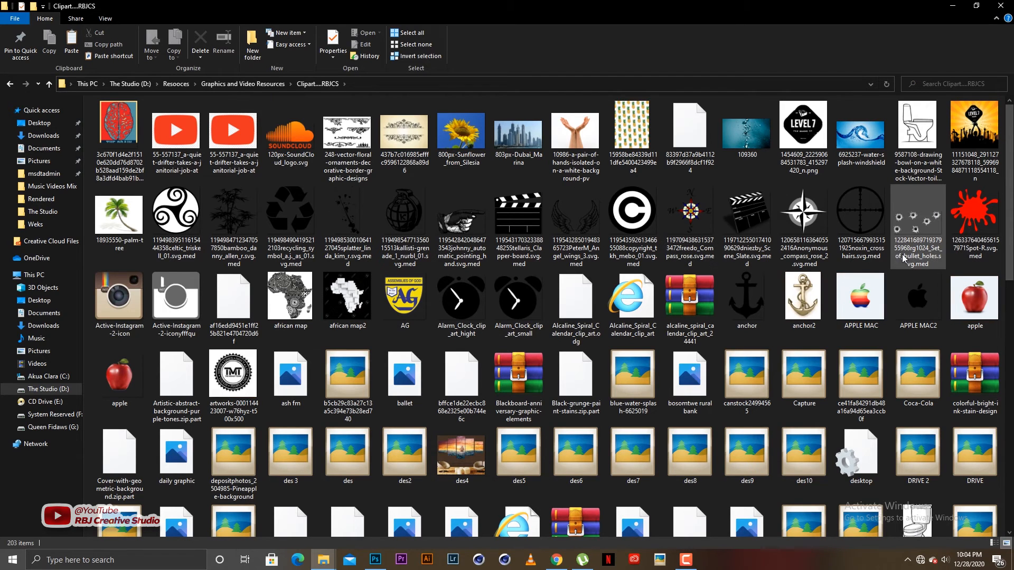
Step: Find the hqdefault light image in the folder and place it in the Photoshop document, accepting the default Camera Raw settings
{"action": "scroll", "coordinate": [709, 263], "scroll_direction": "down", "scroll_amount": 2}
{"action": "scroll", "coordinate": [709, 263], "scroll_direction": "down", "scroll_amount": 1}
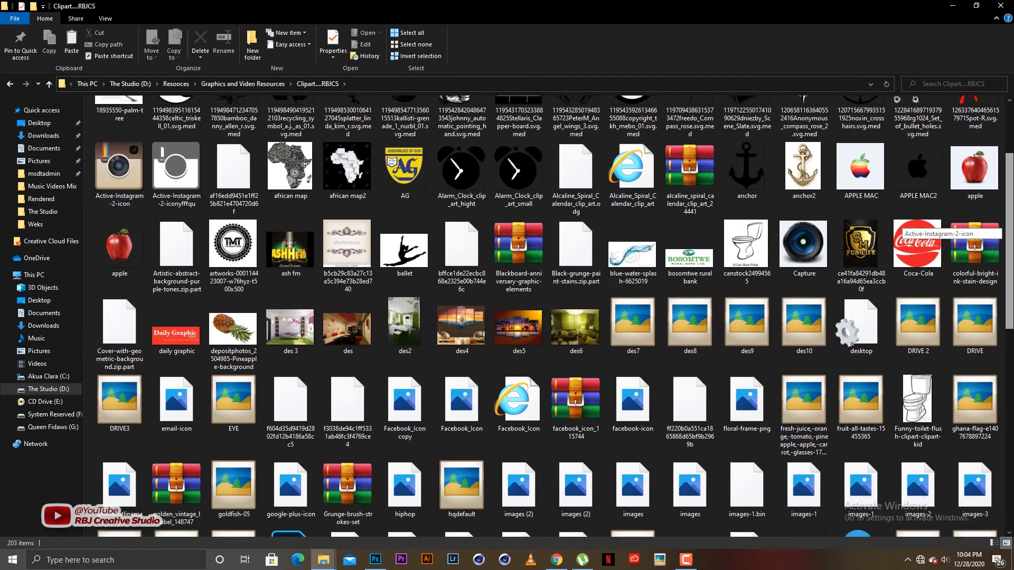
{"action": "scroll", "coordinate": [708, 263], "scroll_direction": "down", "scroll_amount": 2}
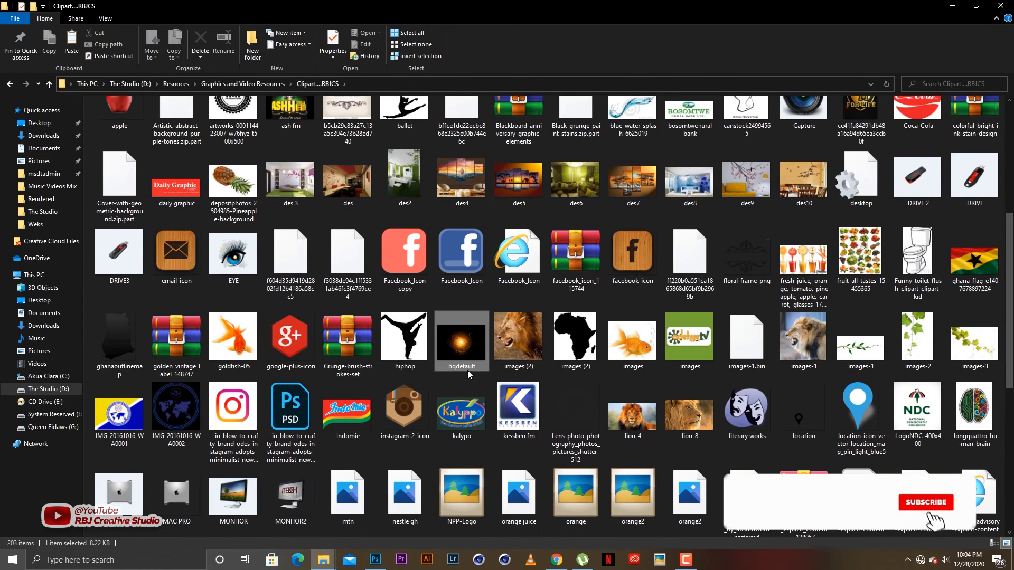
{"action": "left_click_drag", "start_coordinate": [449, 354], "coordinate": [393, 304]}
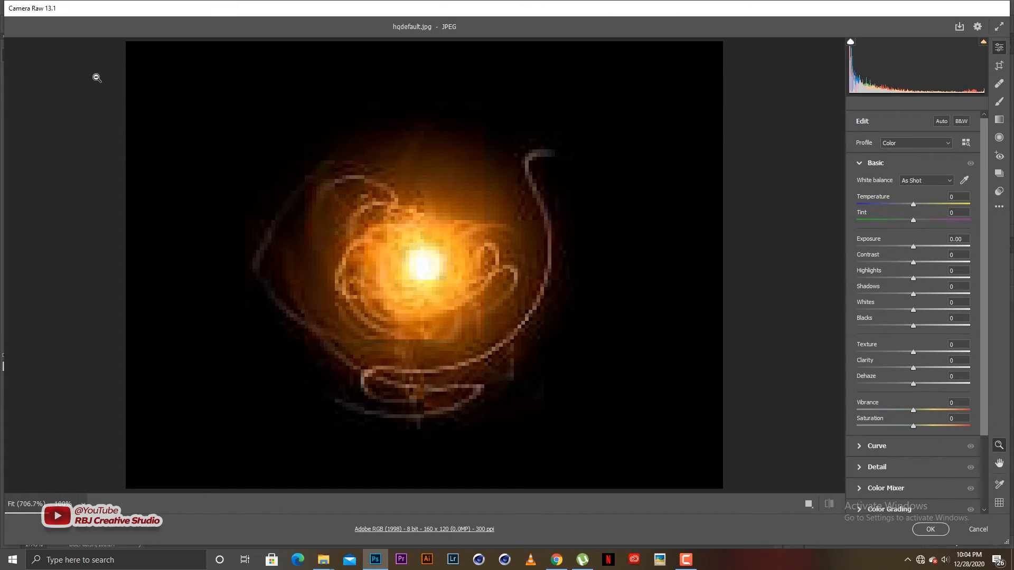
{"action": "left_click", "coordinate": [858, 163]}
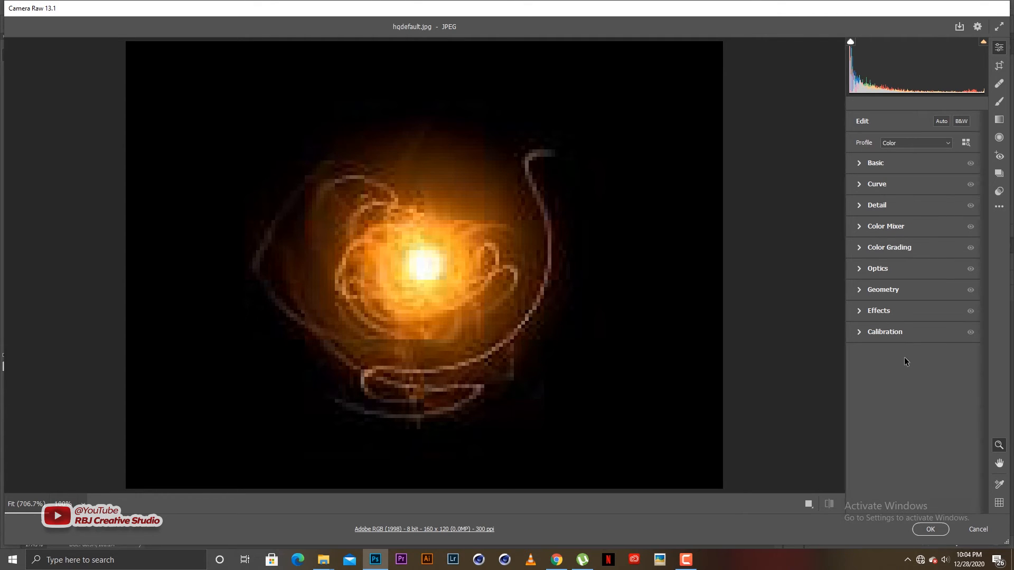
{"action": "left_click", "coordinate": [928, 526]}
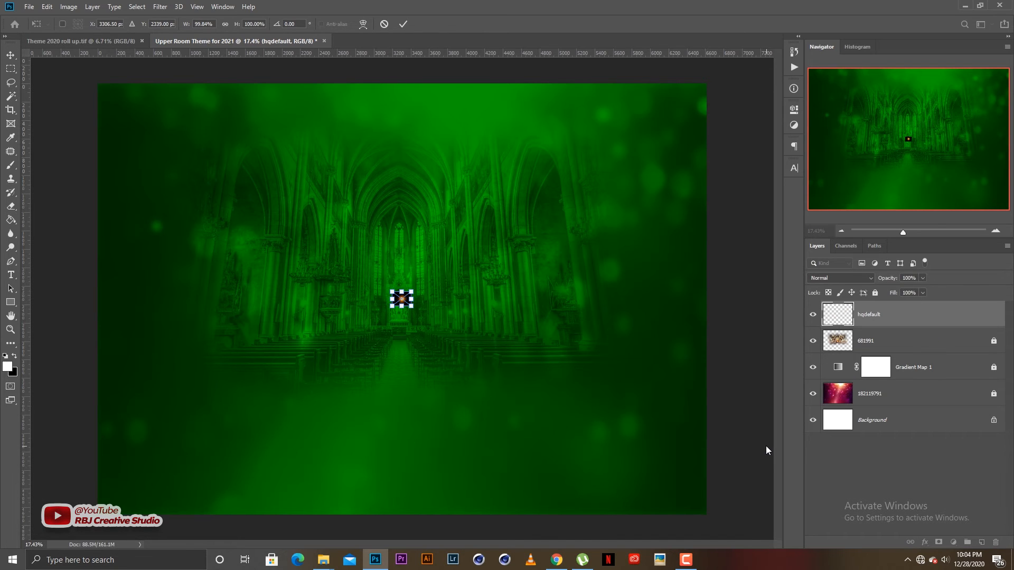
Step: Enlarge the placed hqdefault image to about 1680% around its centre, commit it, and compare the artwork with it hidden and shown
{"action": "left_click_drag", "start_coordinate": [412, 291], "coordinate": [567, 174]}
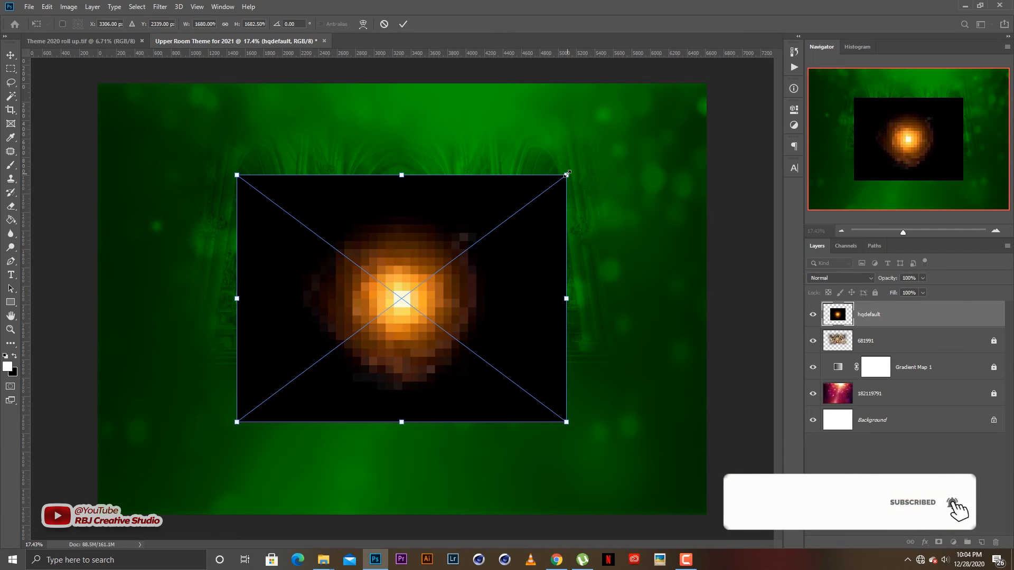
{"action": "key", "text": "Return"}
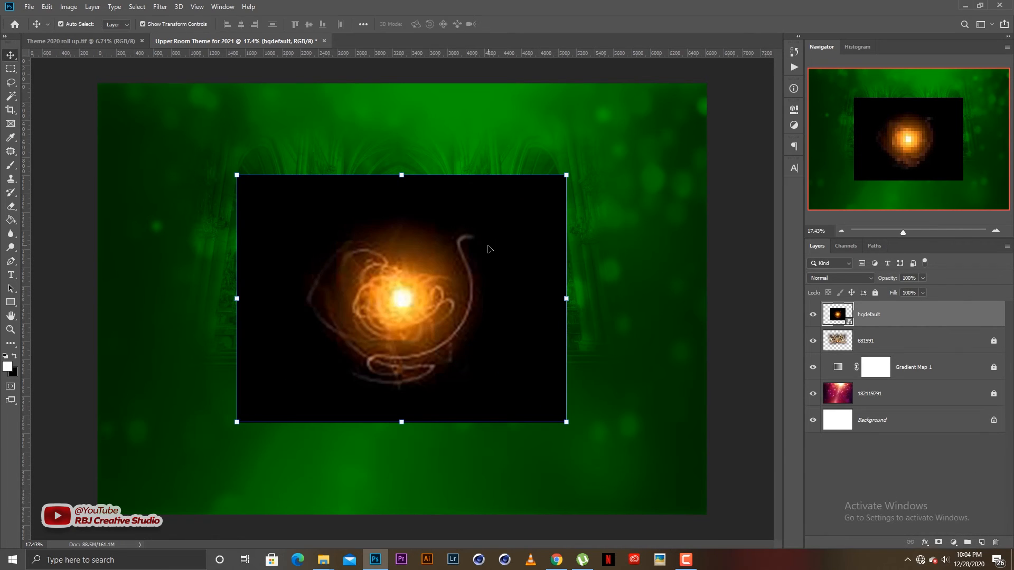
{"action": "left_click", "coordinate": [814, 316]}
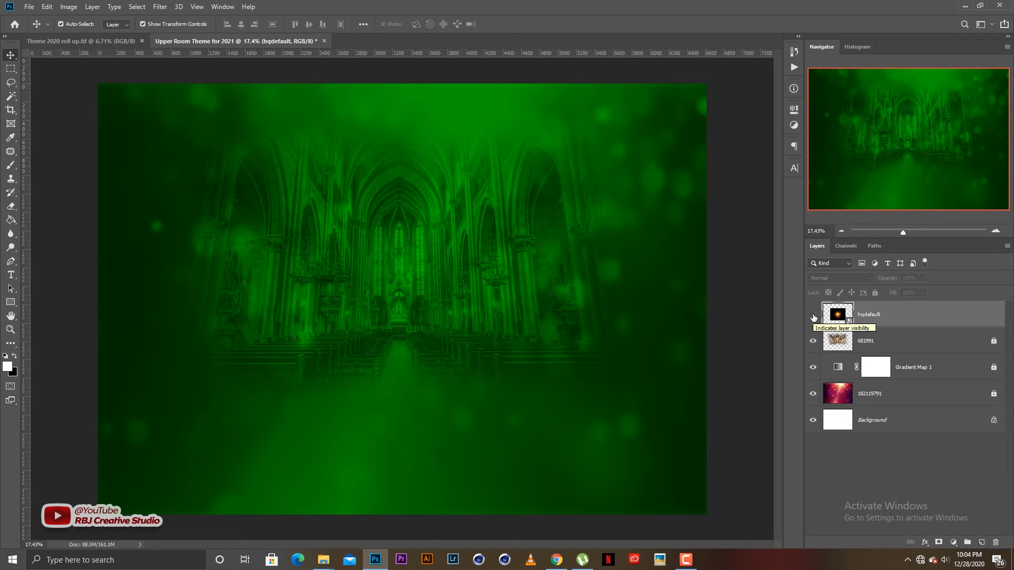
{"action": "left_click", "coordinate": [813, 316]}
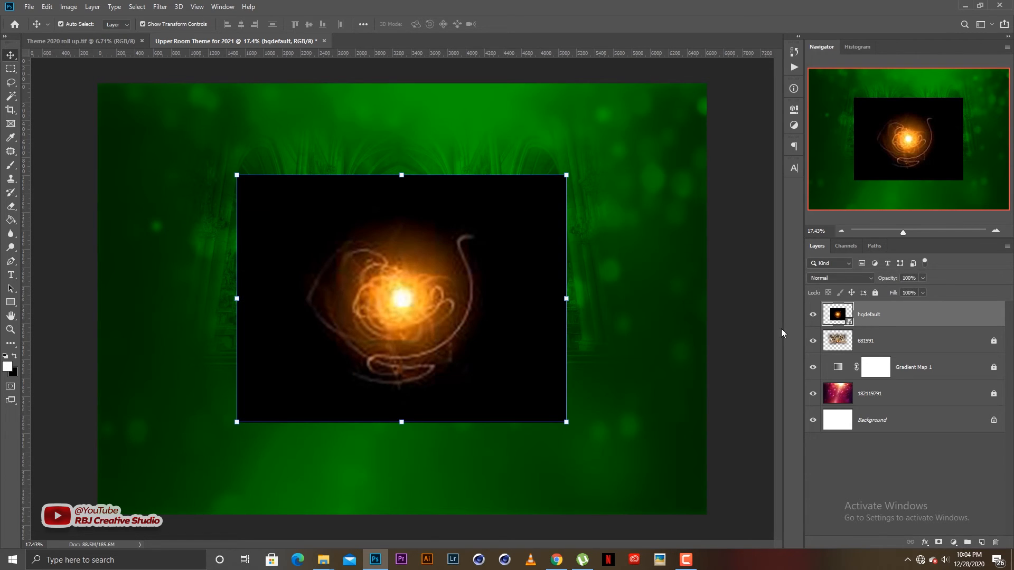
Step: Rasterize the hqdefault smart object layer so its pixels can be edited
{"action": "key", "text": "e"}
{"action": "left_click", "coordinate": [591, 312]}
{"action": "key", "text": "Return"}
Step: Try deleting the black background of the hqdefault image with a Magic Wand selection at tolerance 25, and undo it
{"action": "key", "text": "v"}
{"action": "key", "text": "w"}
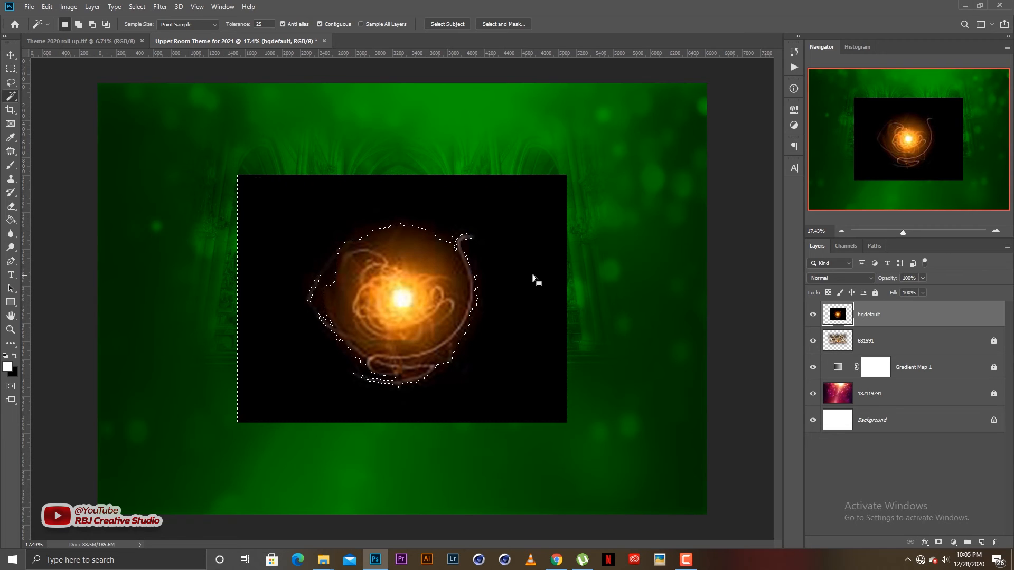
{"action": "key", "text": "Delete"}
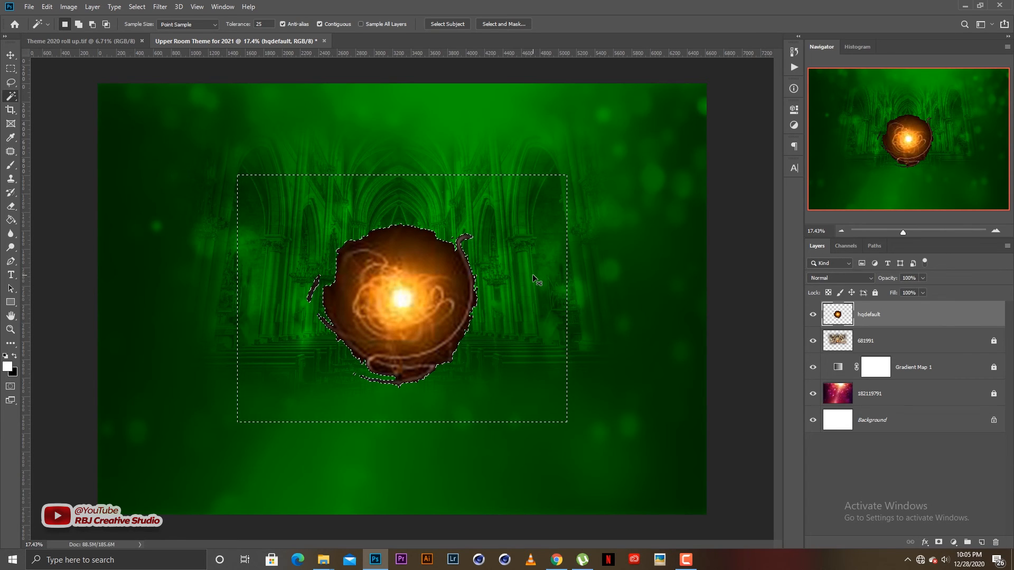
{"action": "key", "text": "ctrl+z"}
{"action": "key", "text": "ctrl+z"}
{"action": "key", "text": "v"}
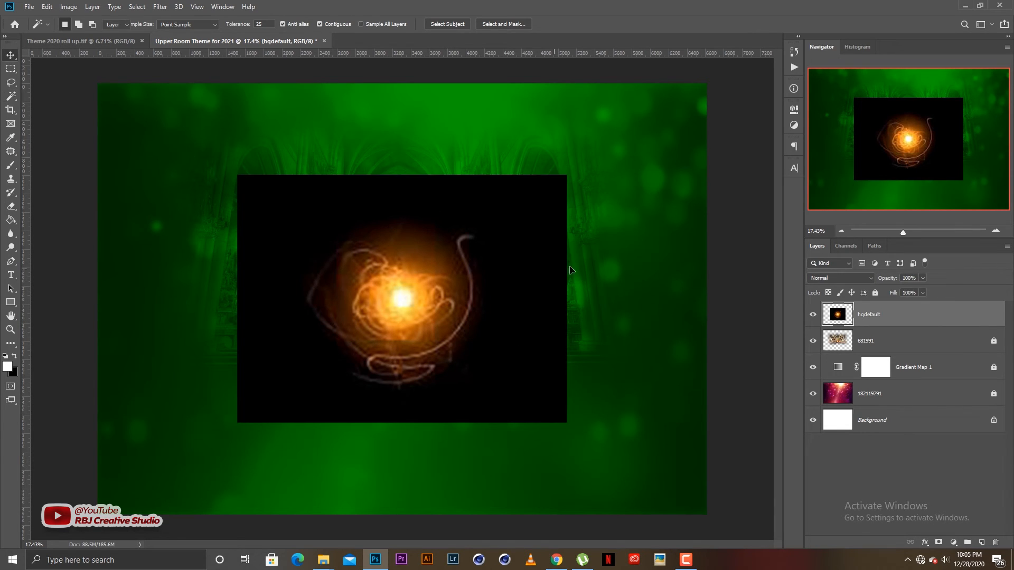
Step: Try the Screen blend mode on the hqdefault layer and return it to Normal
{"action": "left_click", "coordinate": [838, 279]}
{"action": "left_click", "coordinate": [835, 275]}
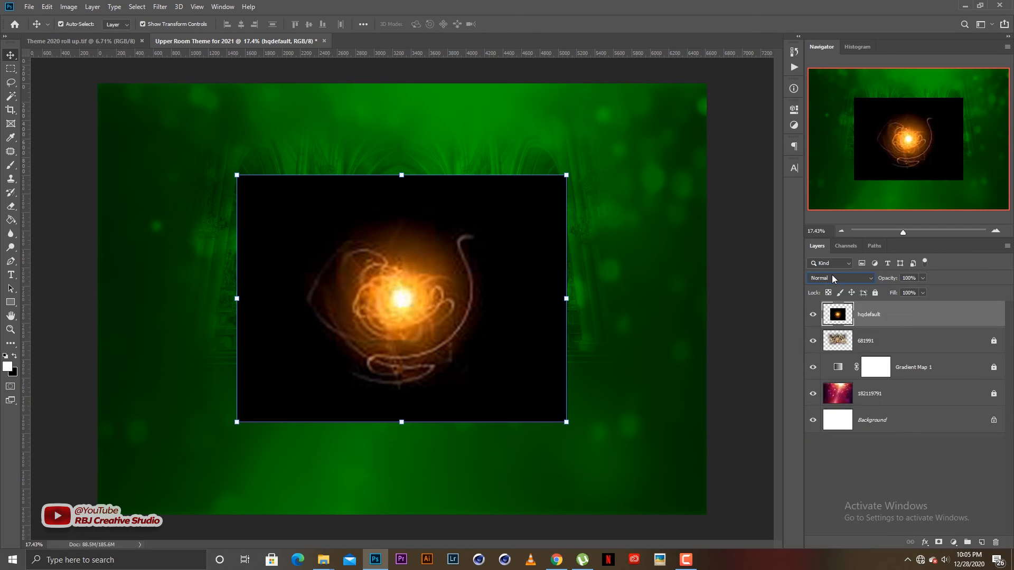
{"action": "left_click", "coordinate": [837, 278]}
{"action": "left_click", "coordinate": [822, 366]}
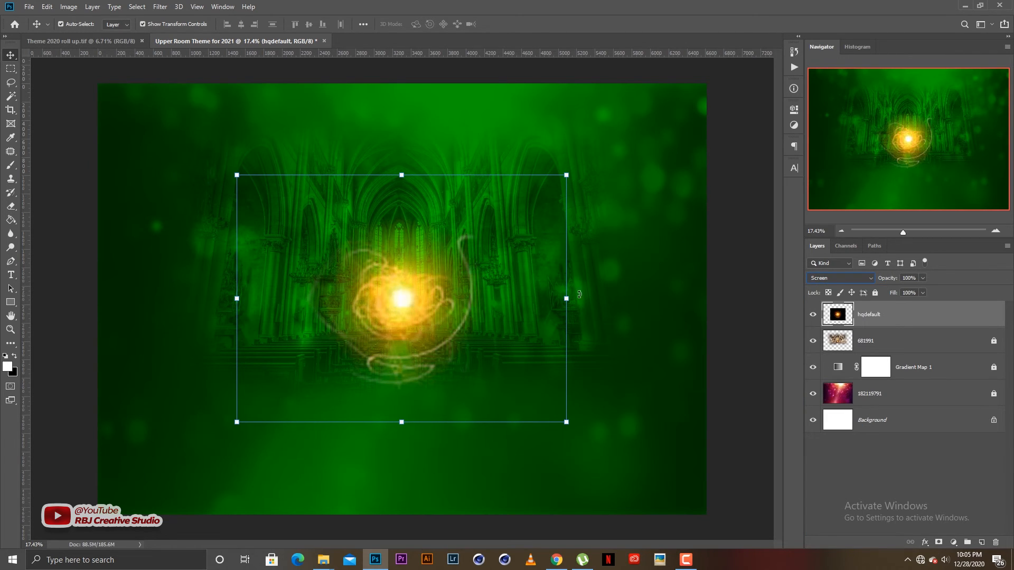
{"action": "left_click", "coordinate": [839, 277]}
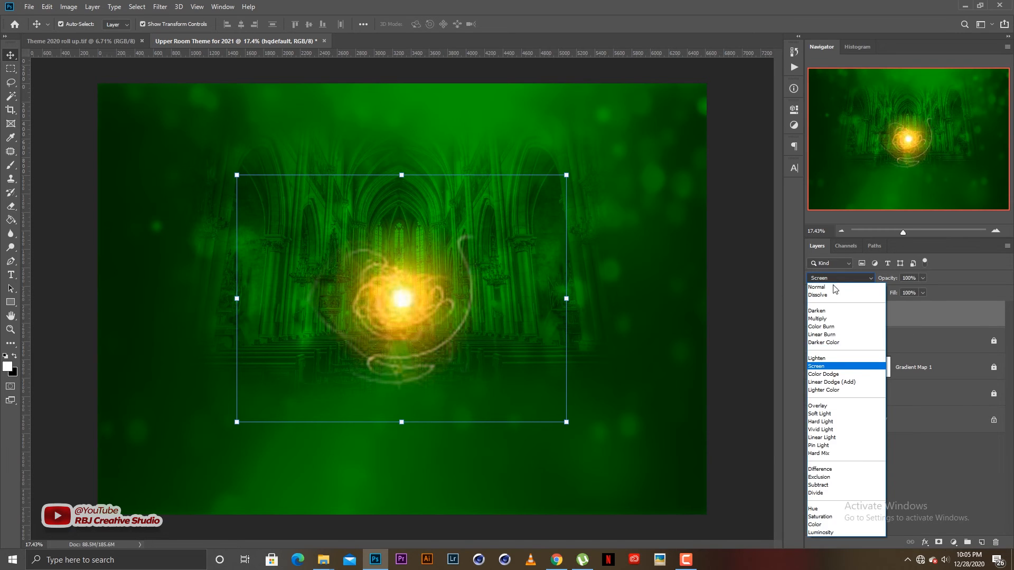
{"action": "left_click", "coordinate": [837, 294]}
Step: Select the black area around the glow on the hqdefault layer with the Magic Wand and delete it
{"action": "left_click", "coordinate": [692, 308]}
{"action": "key", "text": "w"}
{"action": "left_click", "coordinate": [537, 291]}
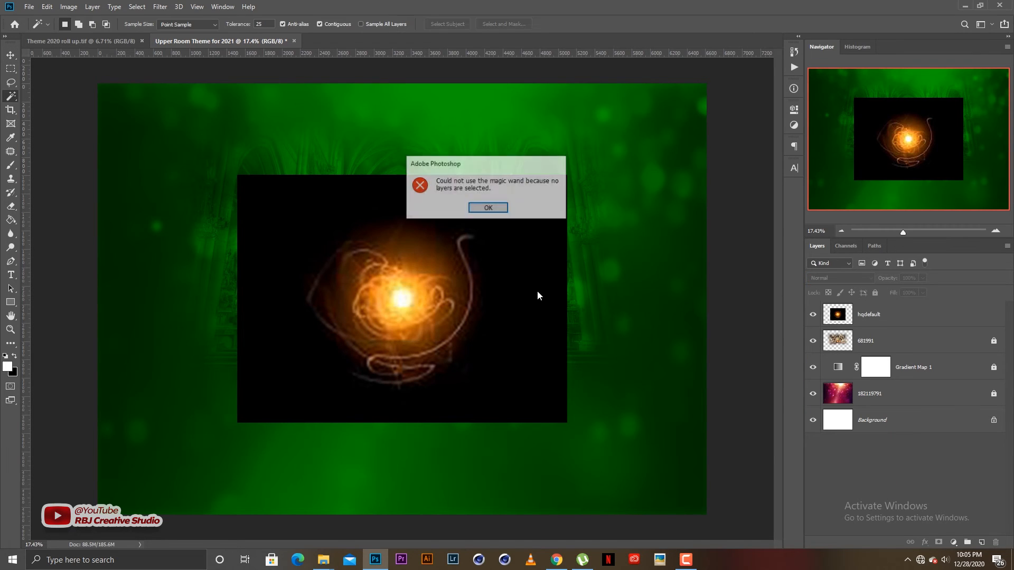
{"action": "left_click", "coordinate": [484, 206]}
{"action": "key", "text": "alt+period"}
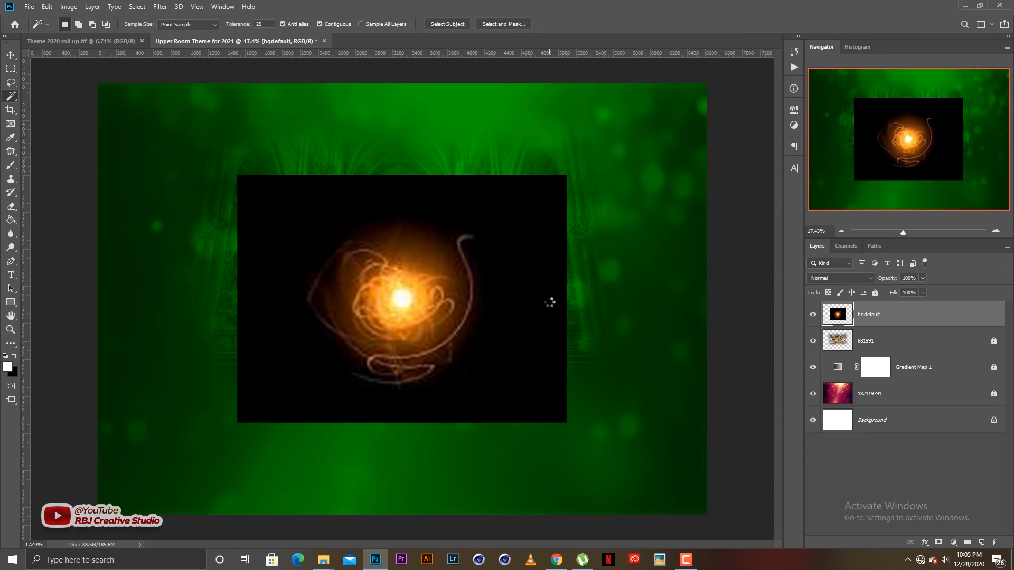
{"action": "left_click", "coordinate": [552, 302]}
{"action": "key", "text": "Delete"}
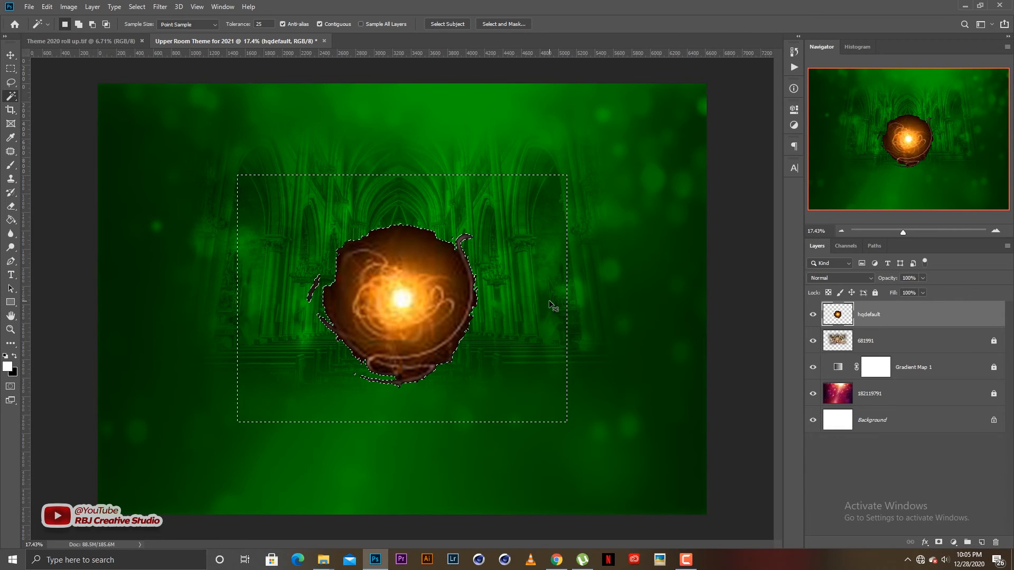
Step: Clear the selection and set the glow layer's blend mode to Screen
{"action": "key", "text": "ctrl+d"}
{"action": "key", "text": "v"}
{"action": "left_click", "coordinate": [839, 278]}
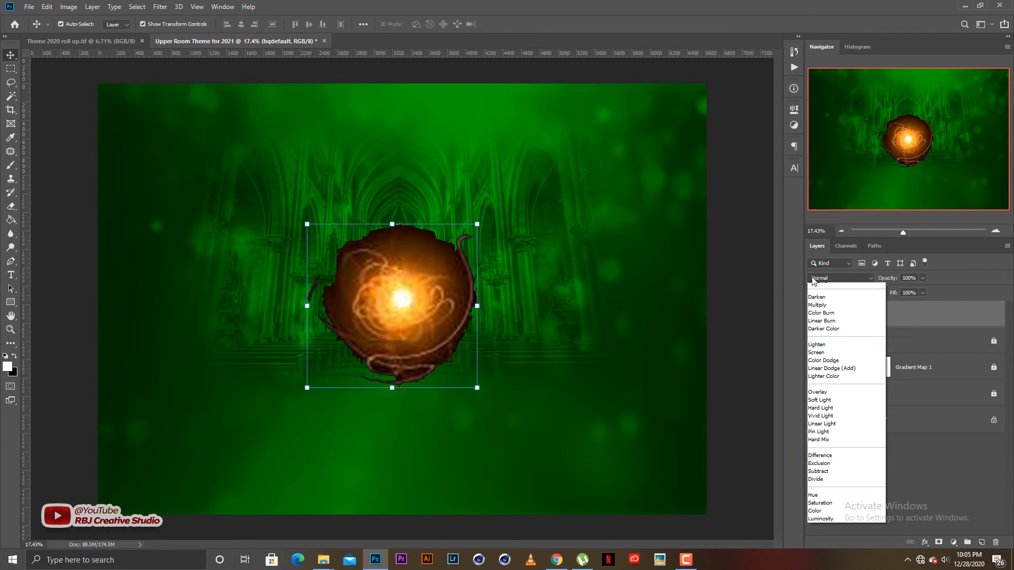
{"action": "left_click", "coordinate": [822, 367]}
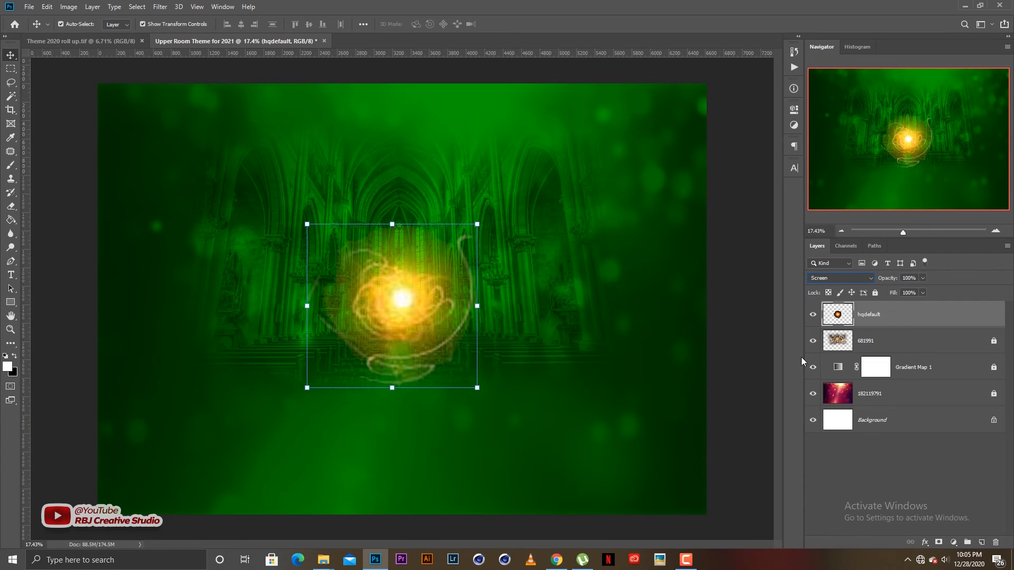
Step: Enlarge the glow with Free Transform, keeping its lower-left corner fixed instead of its centre, and commit the transform
{"action": "key", "text": "ctrl+t"}
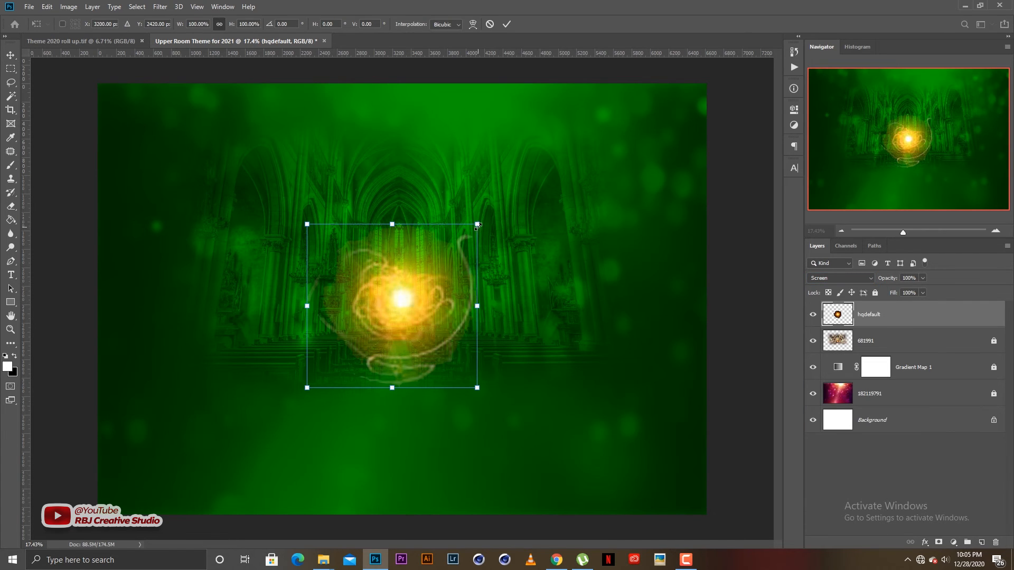
{"action": "left_click_drag", "start_coordinate": [477, 226], "coordinate": [553, 189]}
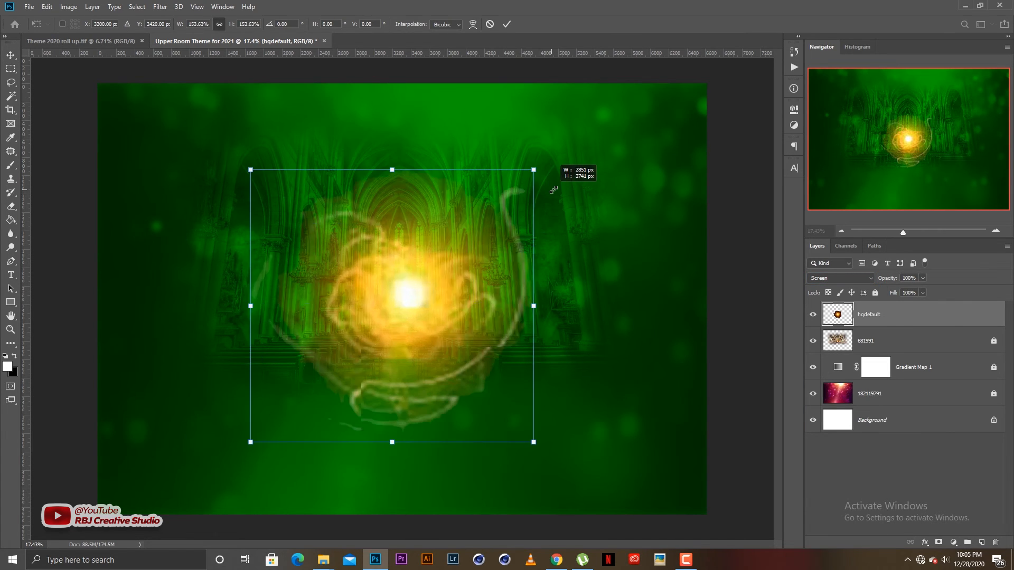
{"action": "key", "text": "ctrl+z"}
{"action": "key", "text": "Return"}
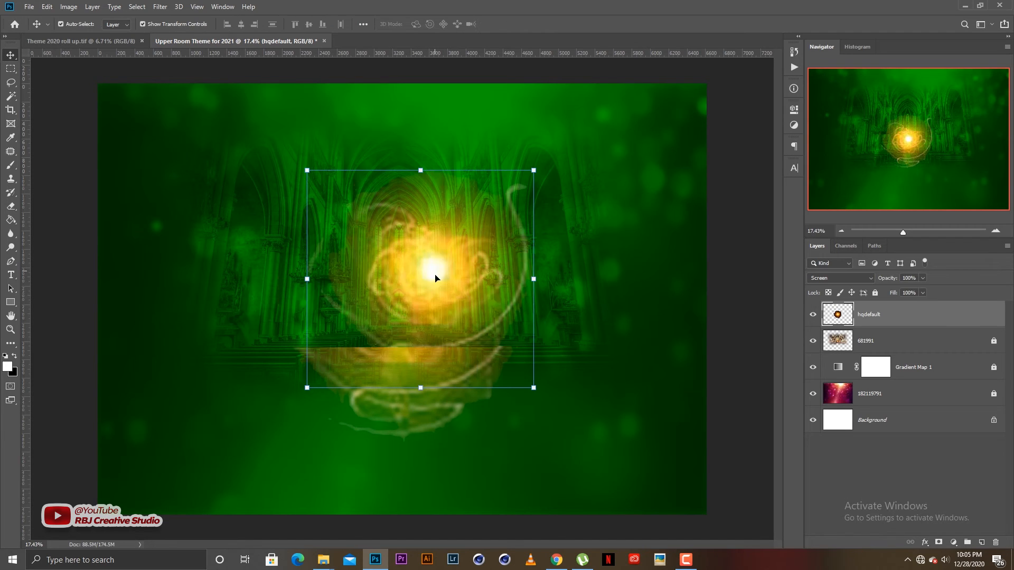
Step: Move the glow onto the centre of the church interior and apply a Gaussian Blur with a radius of 87 pixels
{"action": "left_click_drag", "start_coordinate": [441, 271], "coordinate": [422, 276]}
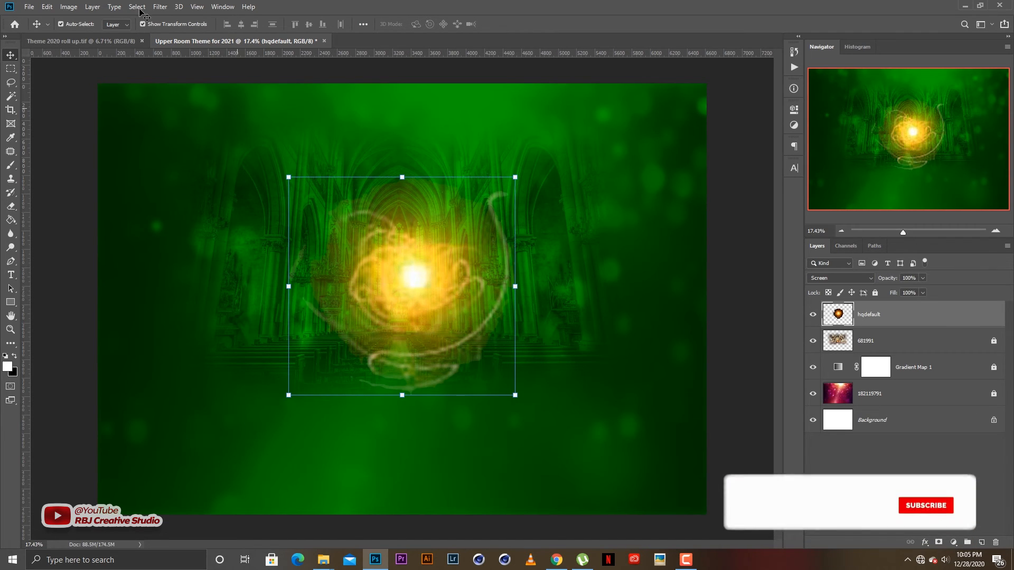
{"action": "left_click", "coordinate": [160, 6]}
{"action": "mouse_move", "coordinate": [190, 127]}
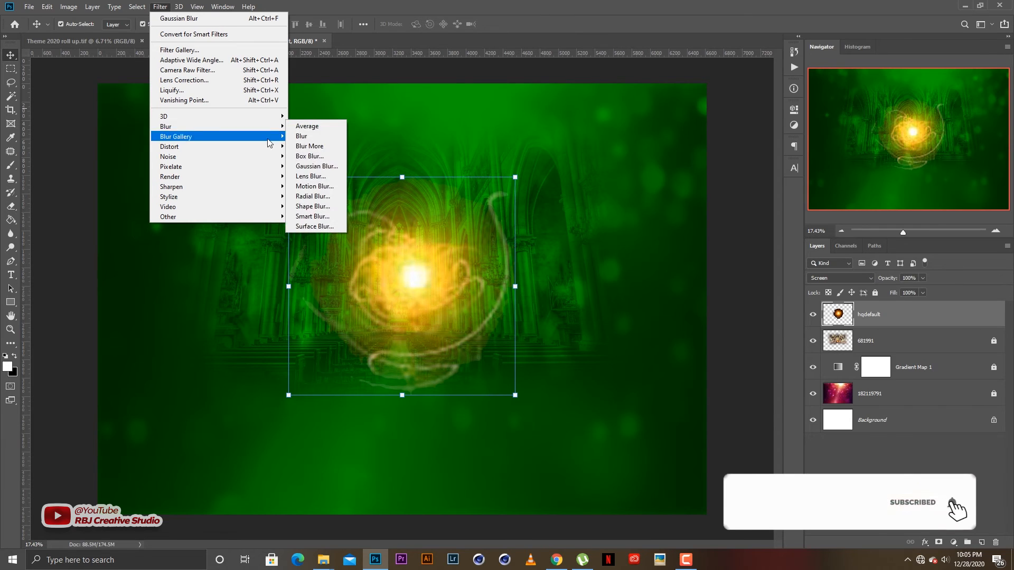
{"action": "left_click", "coordinate": [309, 165]}
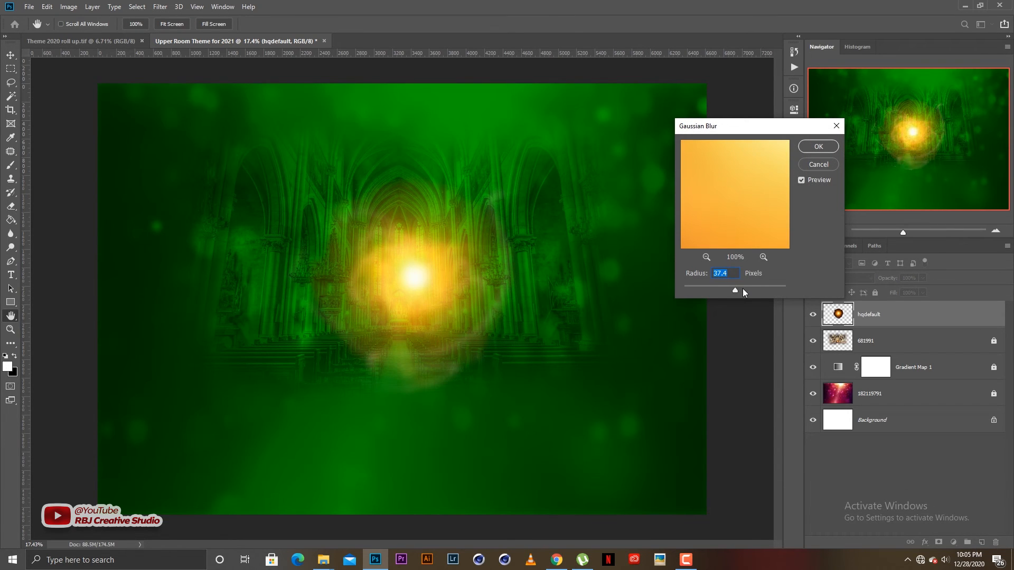
{"action": "left_click_drag", "start_coordinate": [747, 287], "coordinate": [747, 287]}
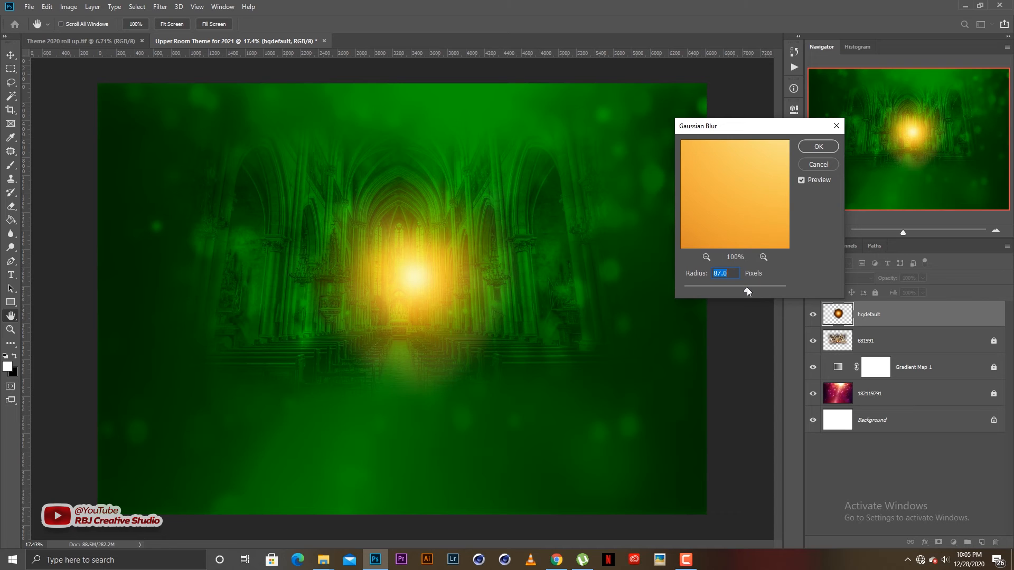
{"action": "key", "text": "Return"}
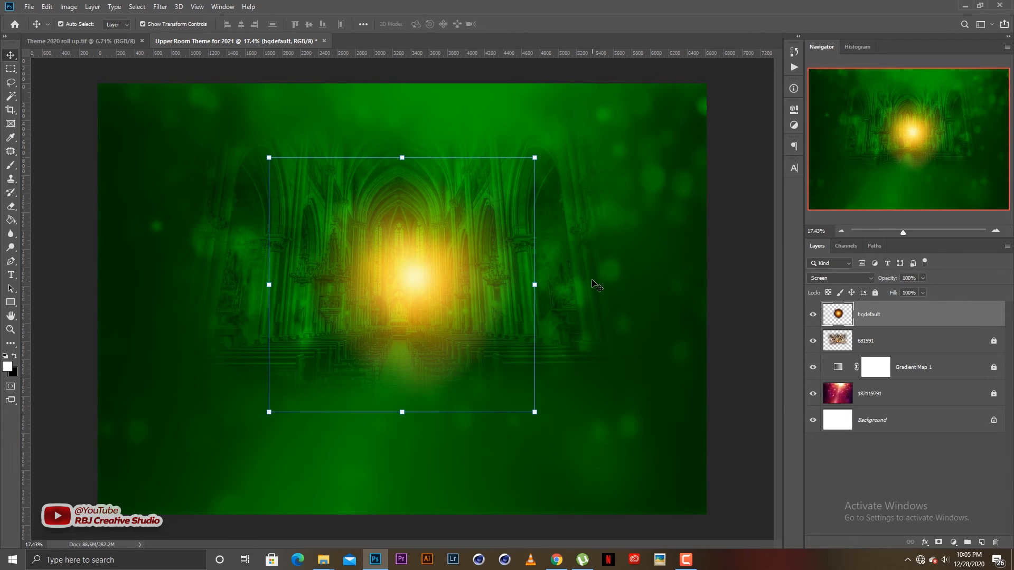
Step: Scale the blurred glow to about 207% with Free Transform, keeping it centred over the church interior, and commit the transform
{"action": "scroll", "coordinate": [417, 322], "scroll_direction": "down", "scroll_amount": 3}
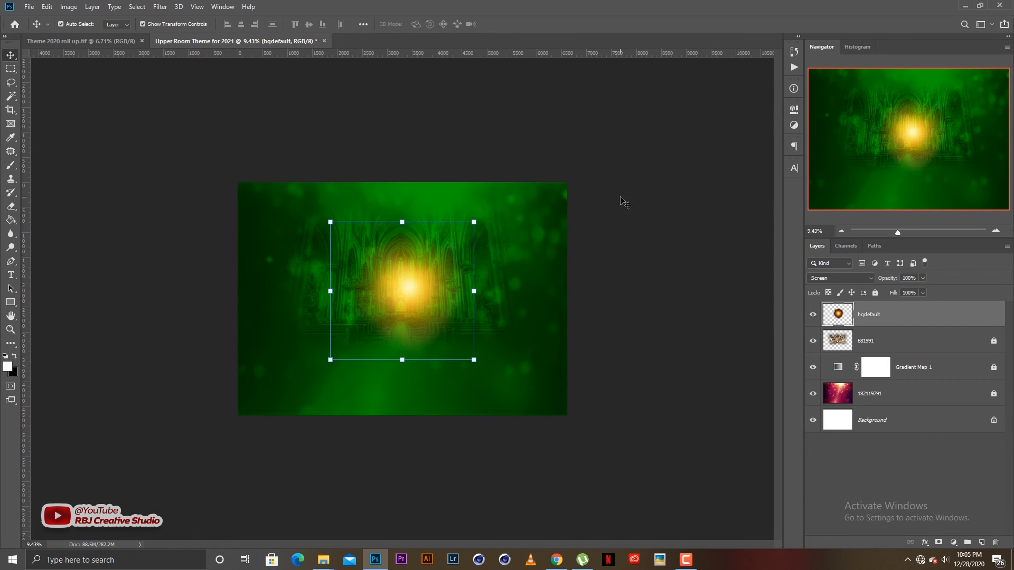
{"action": "left_click", "coordinate": [473, 223]}
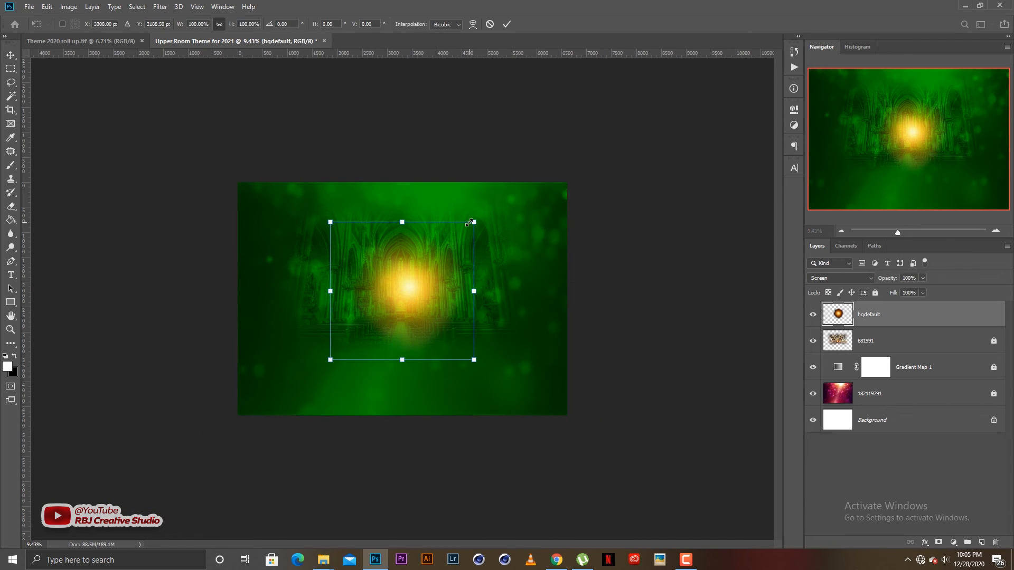
{"action": "left_click_drag", "start_coordinate": [473, 222], "coordinate": [557, 175]}
{"action": "left_click_drag", "start_coordinate": [407, 284], "coordinate": [398, 276]}
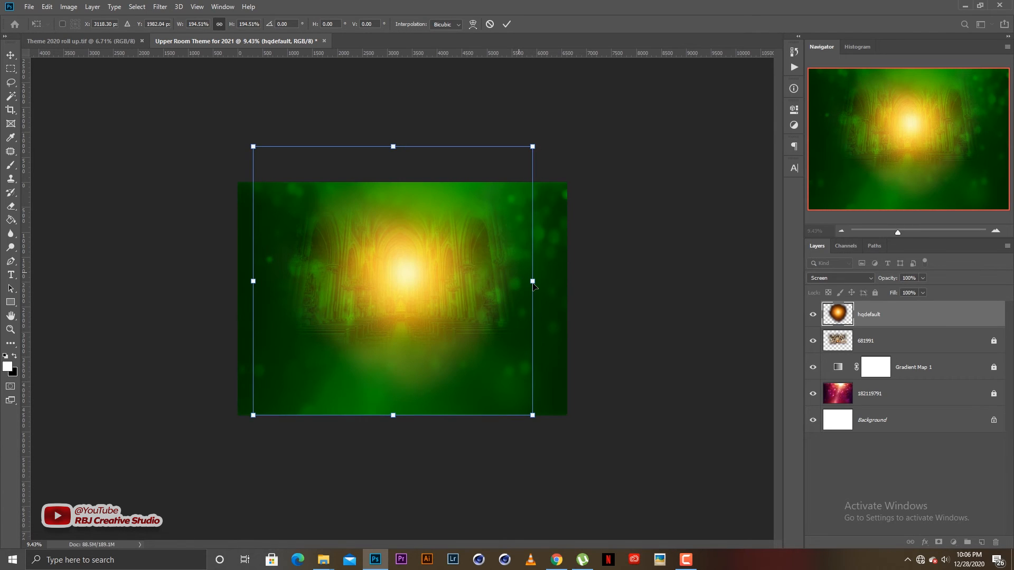
{"action": "left_click_drag", "start_coordinate": [533, 286], "coordinate": [544, 283]}
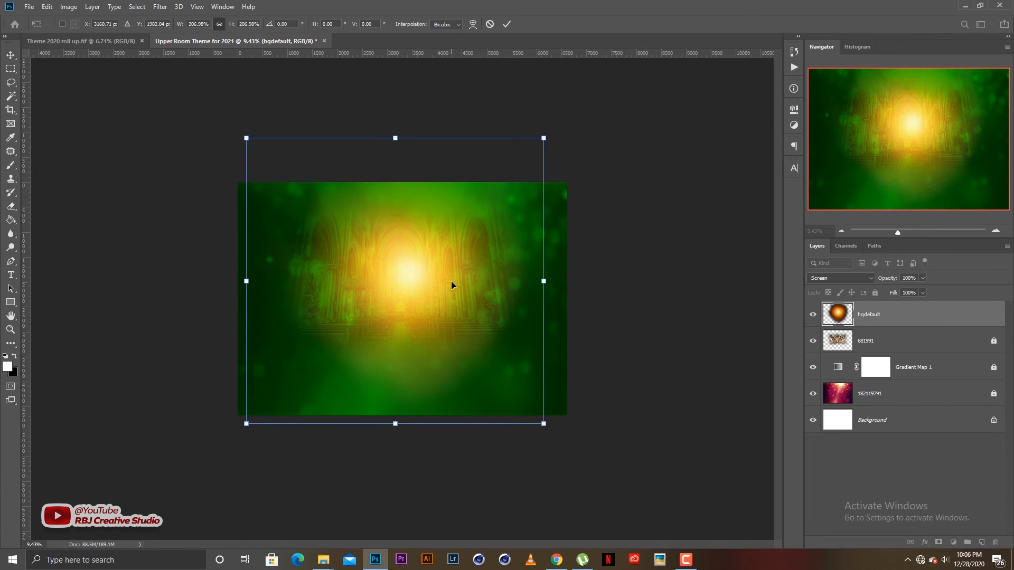
{"action": "key", "text": "Return"}
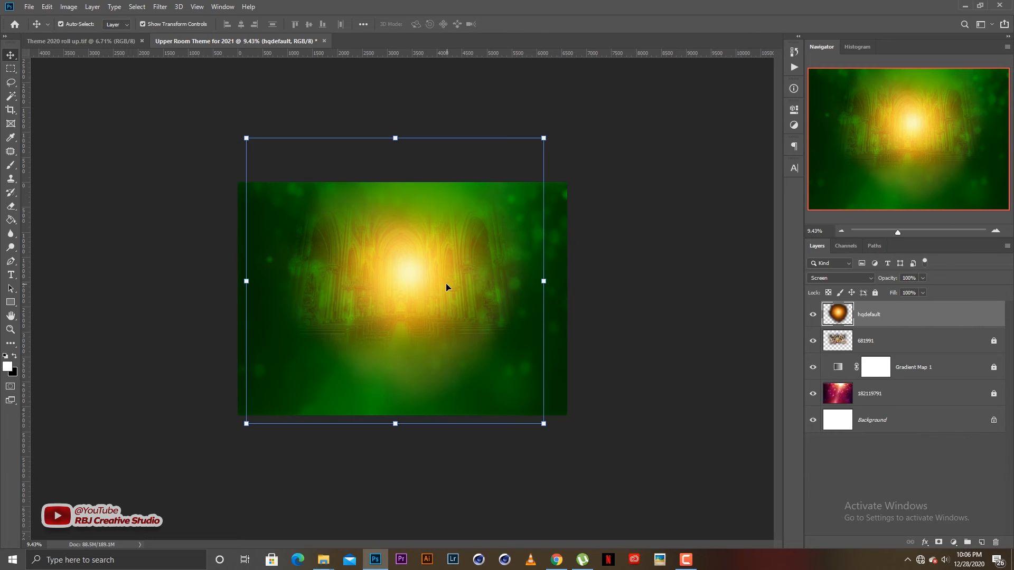
{"action": "left_click", "coordinate": [624, 295]}
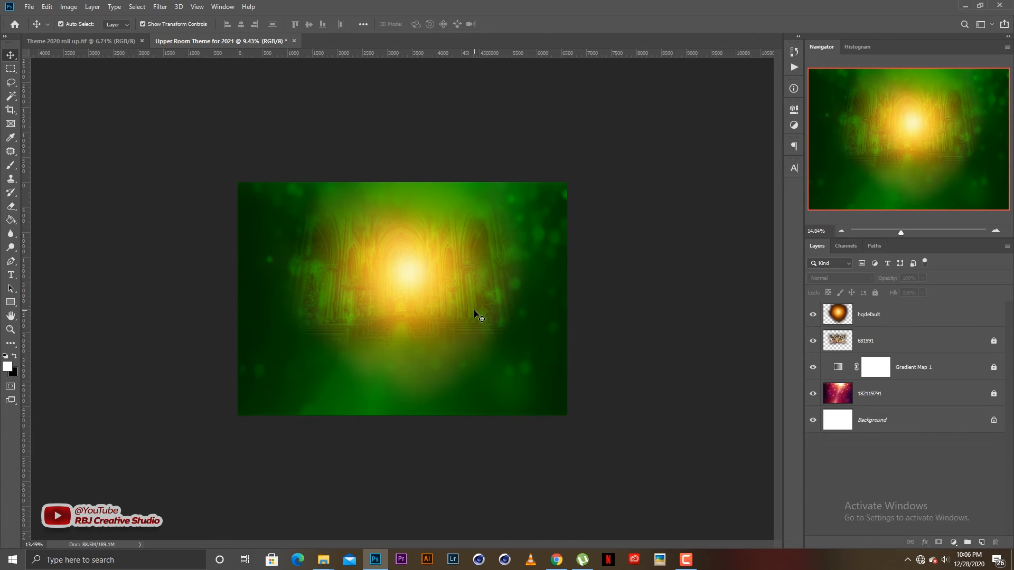
{"action": "key", "text": "ctrl+plus"}
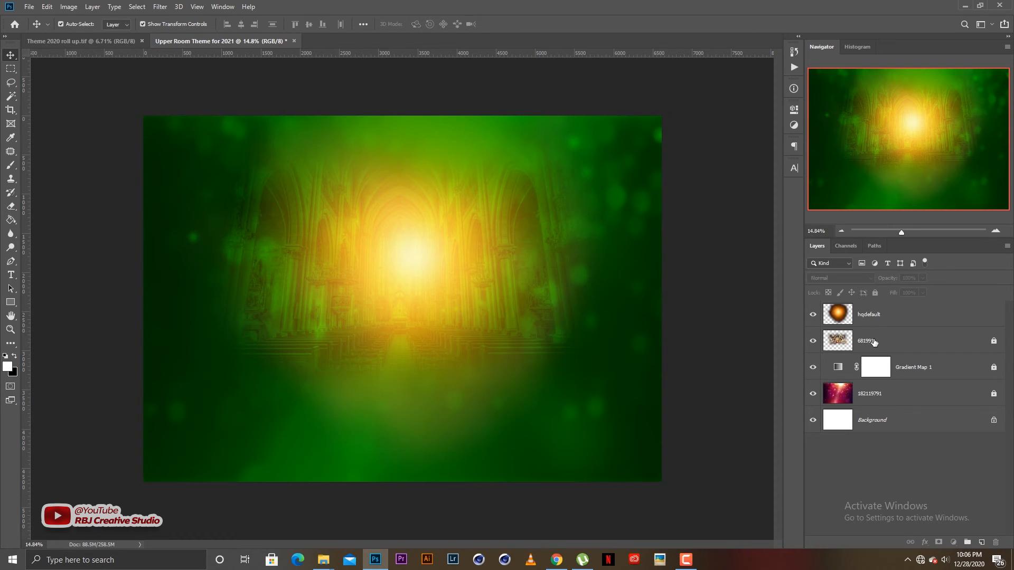
Step: Try the 681991 church layer above the hqdefault glow layer and return it below
{"action": "left_click", "coordinate": [874, 341]}
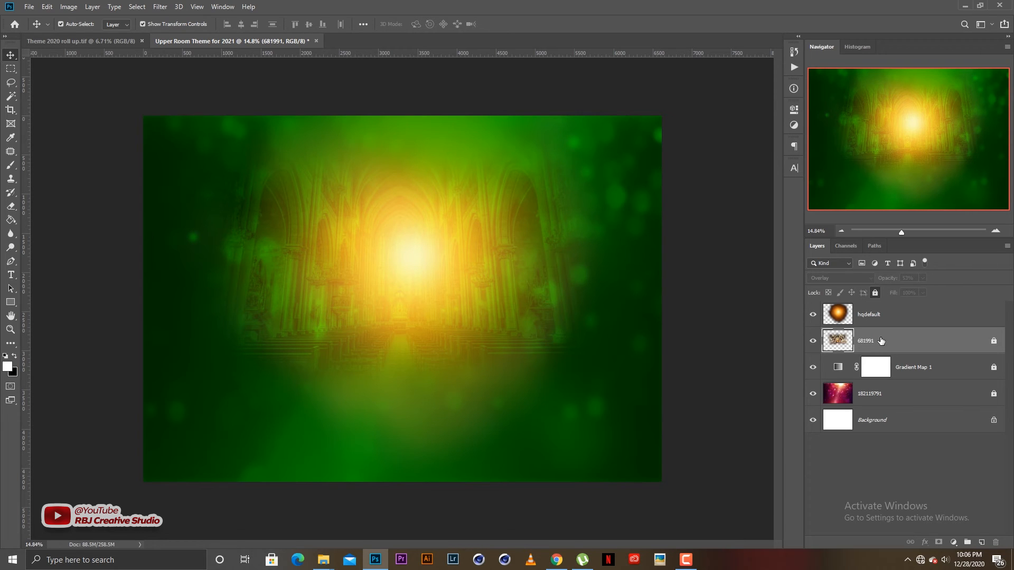
{"action": "left_click_drag", "start_coordinate": [876, 340], "coordinate": [838, 317]}
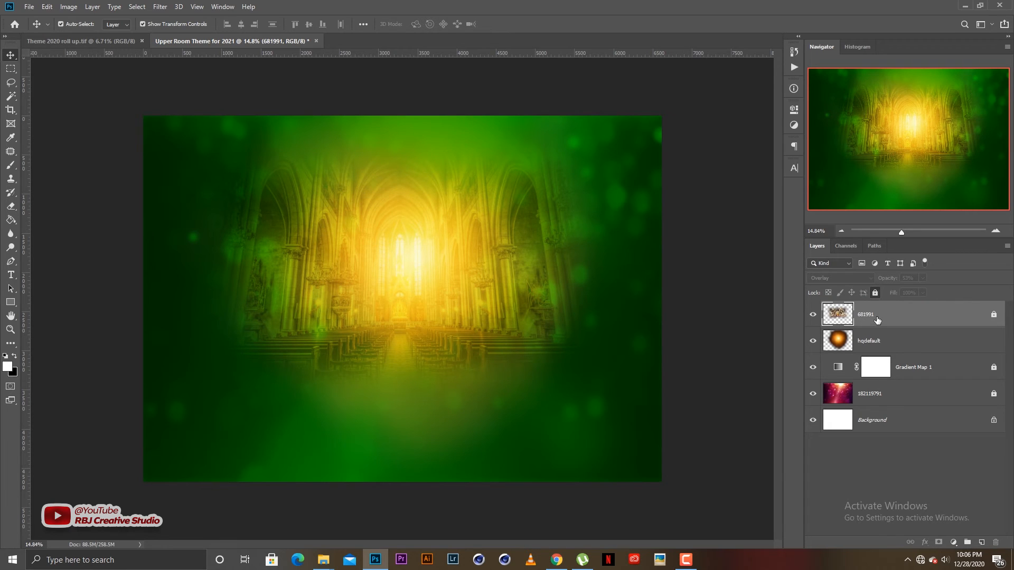
{"action": "left_click_drag", "start_coordinate": [877, 320], "coordinate": [874, 353]}
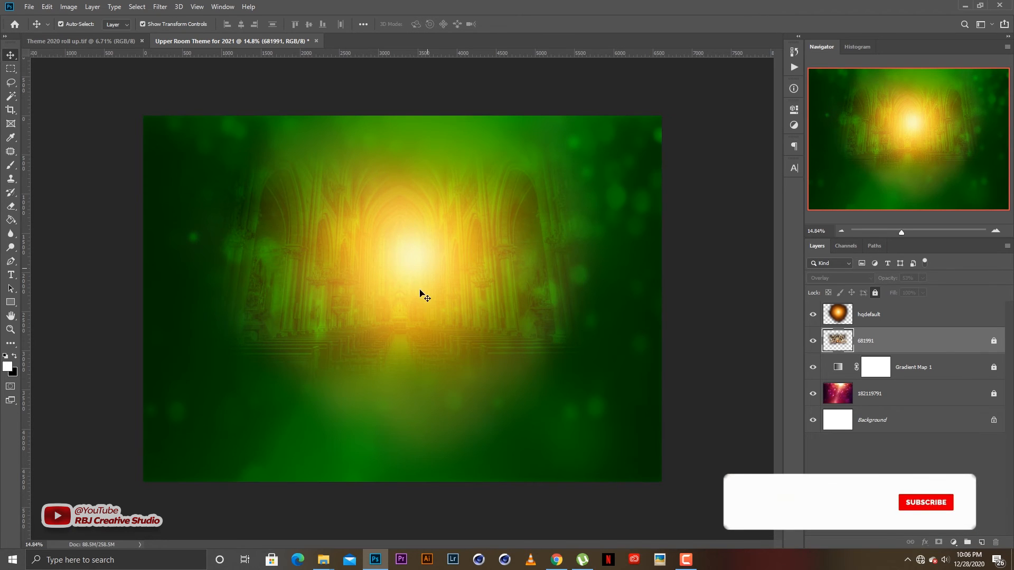
{"action": "scroll", "coordinate": [407, 268], "scroll_direction": "up", "scroll_amount": 3}
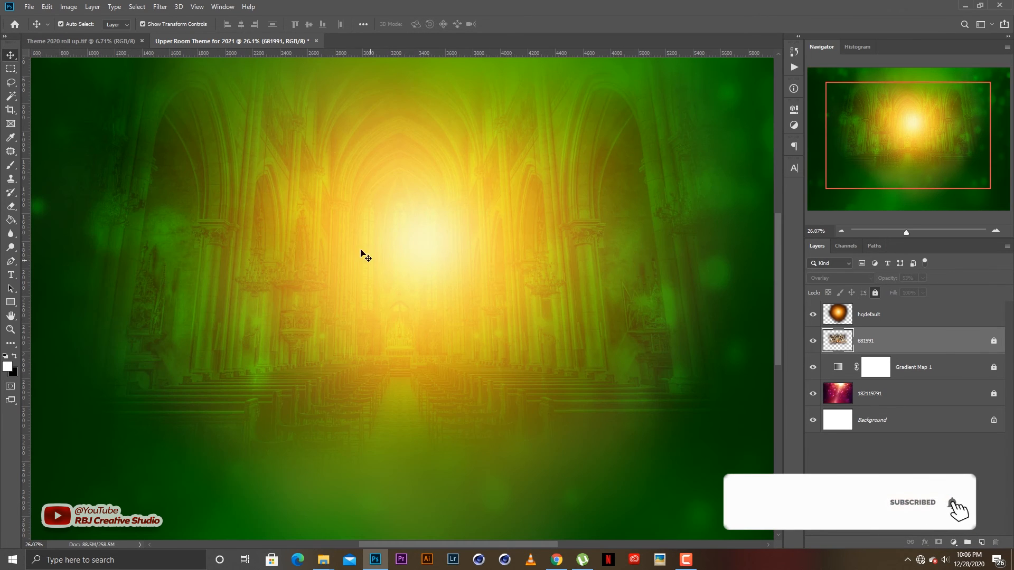
{"action": "scroll", "coordinate": [407, 257], "scroll_direction": "down", "scroll_amount": 1}
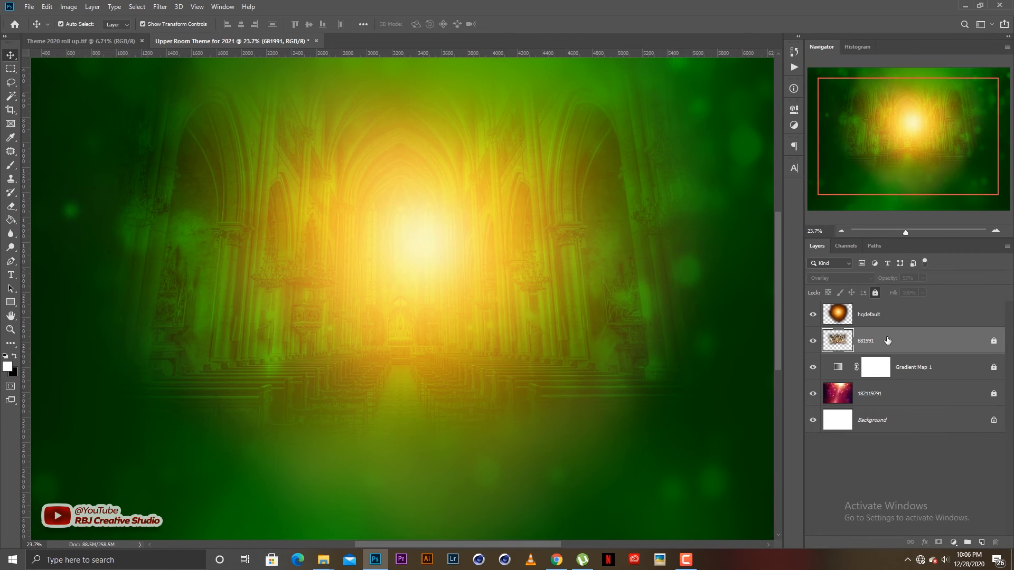
Step: Place the 681991 church layer above the hqdefault glow layer and lock all properties of the glow layer
{"action": "left_click_drag", "start_coordinate": [875, 342], "coordinate": [874, 304]}
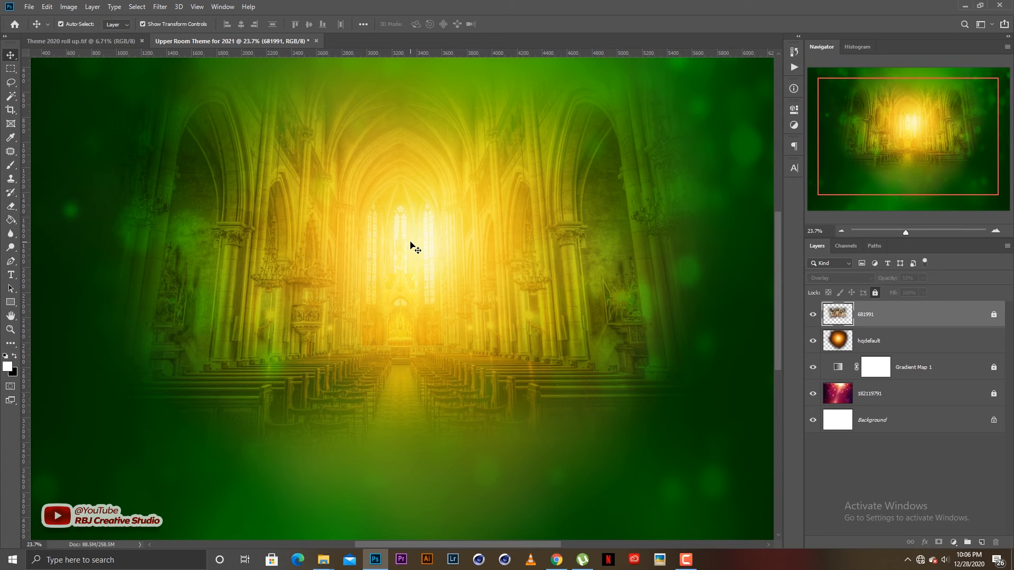
{"action": "scroll", "coordinate": [425, 254], "scroll_direction": "down", "scroll_amount": 3}
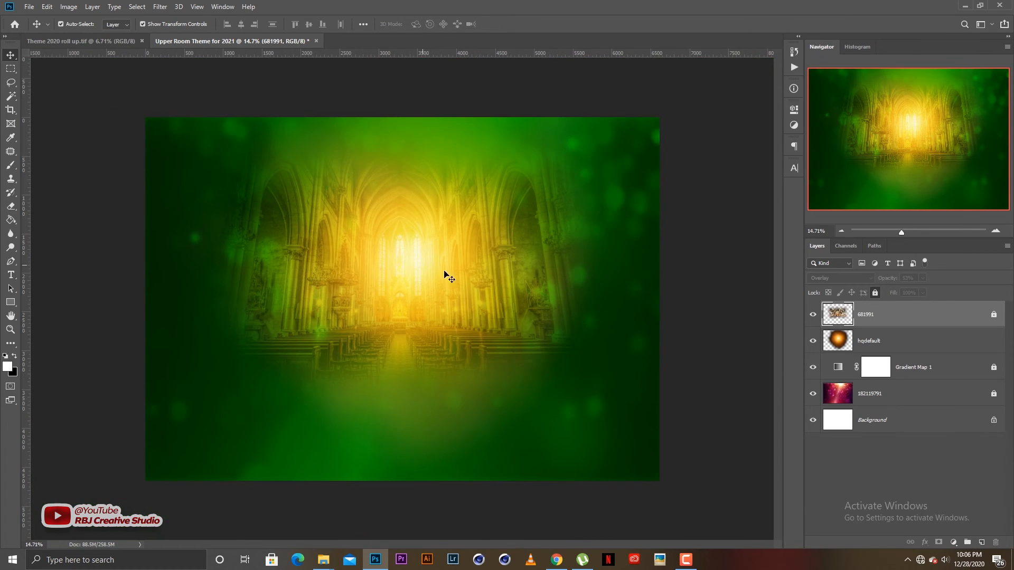
{"action": "left_click", "coordinate": [878, 334]}
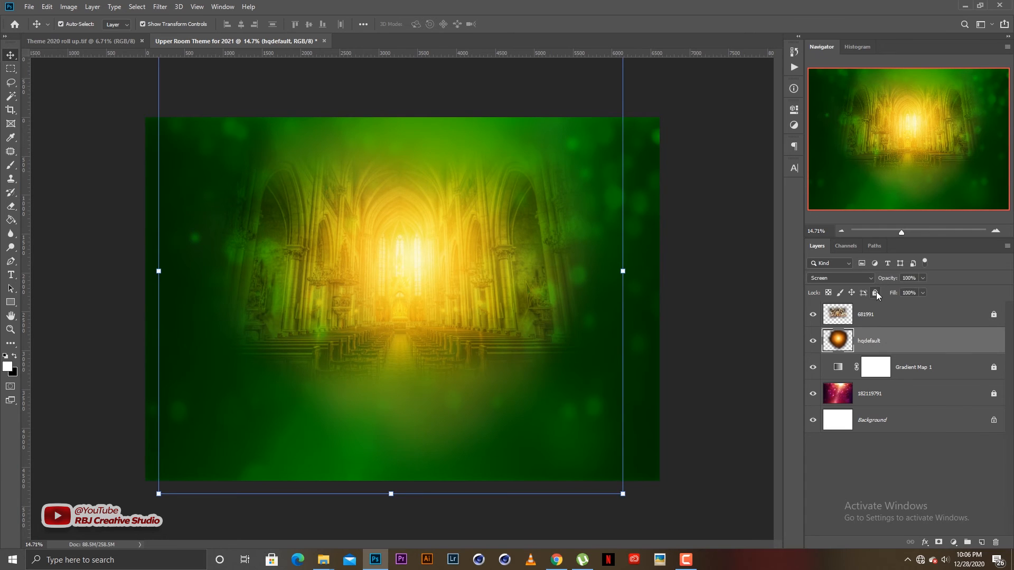
{"action": "left_click", "coordinate": [876, 293]}
{"action": "scroll", "coordinate": [410, 296], "scroll_direction": "up", "scroll_amount": 1}
{"action": "scroll", "coordinate": [410, 296], "scroll_direction": "down", "scroll_amount": 2}
{"action": "scroll", "coordinate": [410, 296], "scroll_direction": "up", "scroll_amount": 2}
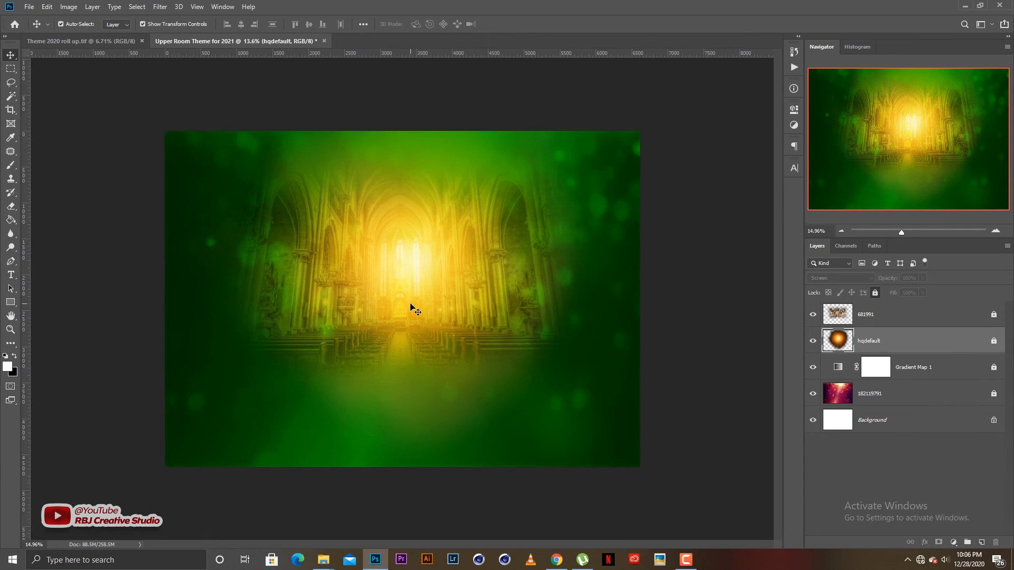
{"action": "scroll", "coordinate": [415, 311], "scroll_direction": "up", "scroll_amount": 1}
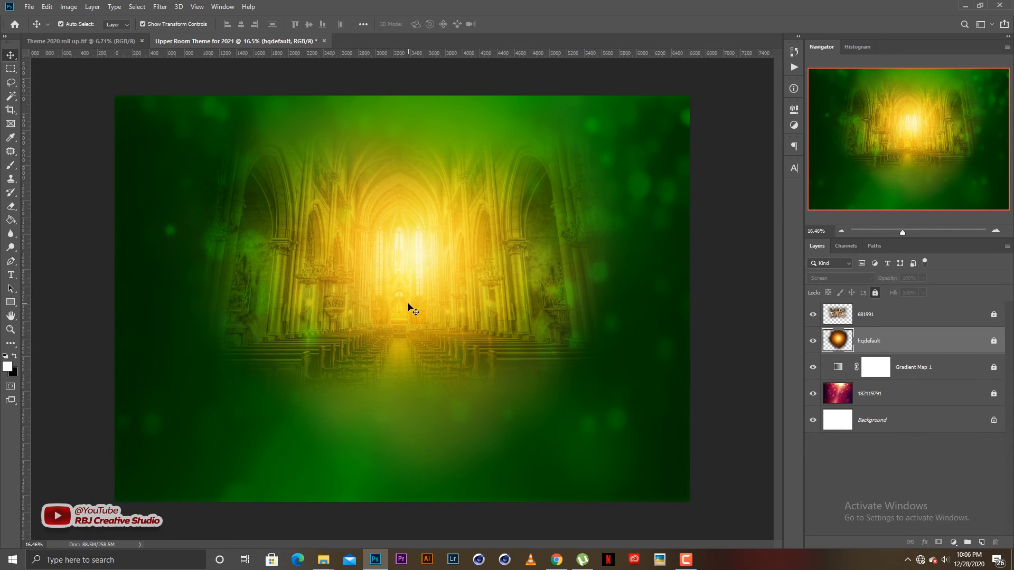
{"action": "left_click", "coordinate": [853, 317]}
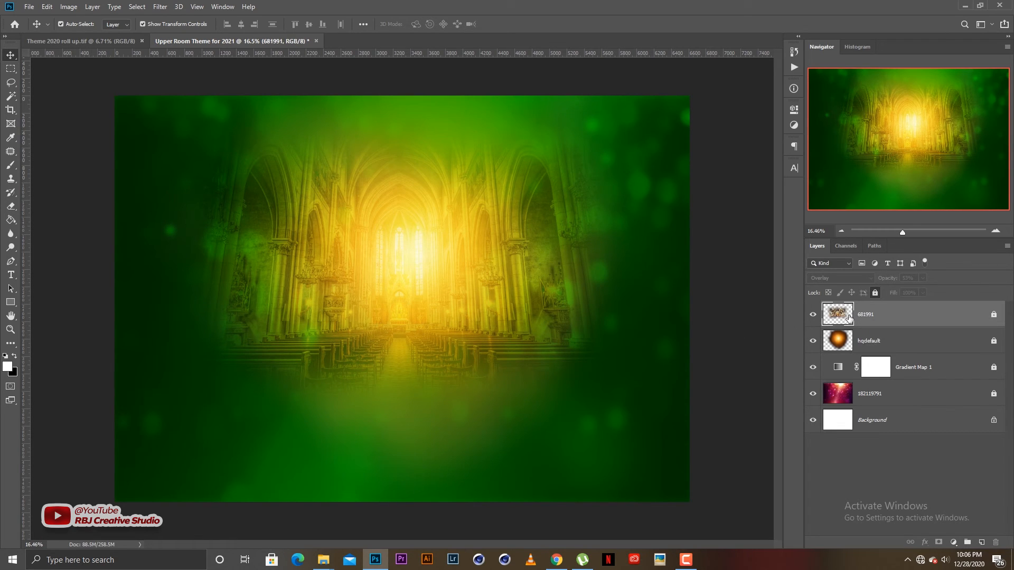
{"action": "left_click", "coordinate": [724, 355]}
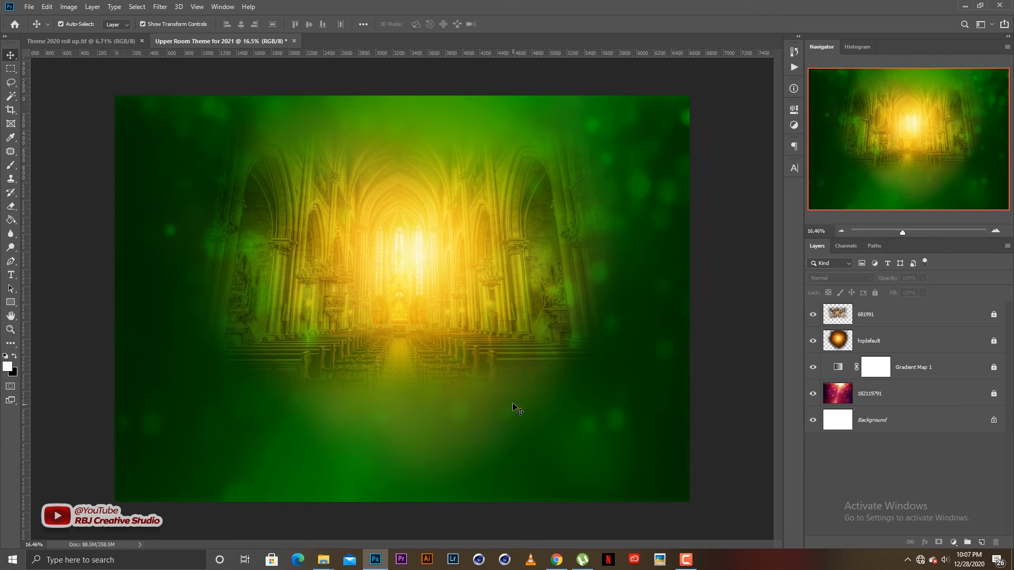
Step: Switch to File Explorer and open the Downloadx folder inside Graphics and Video Resources
{"action": "mouse_move", "coordinate": [323, 560]}
{"action": "left_click", "coordinate": [446, 509]}
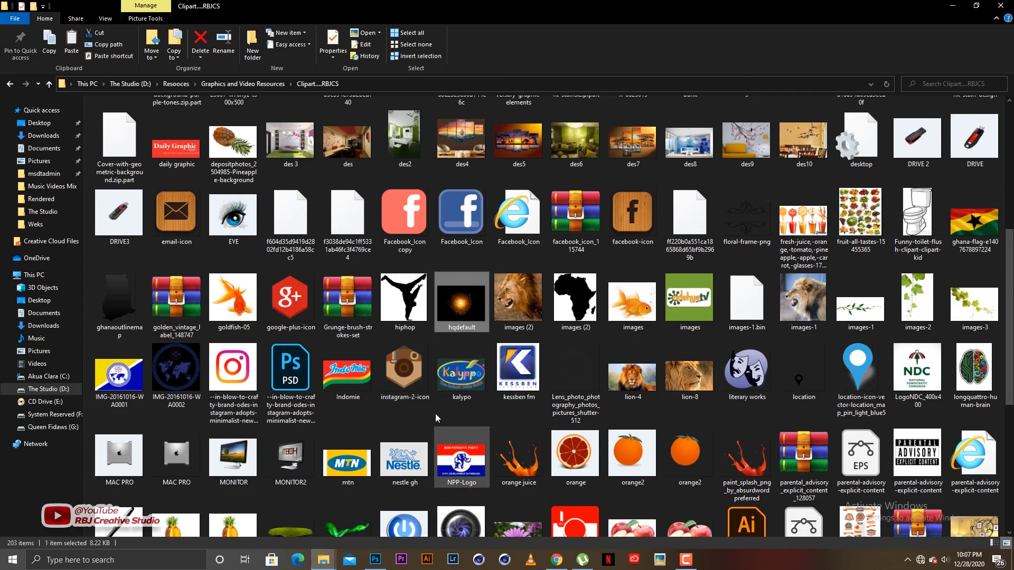
{"action": "left_click", "coordinate": [10, 84]}
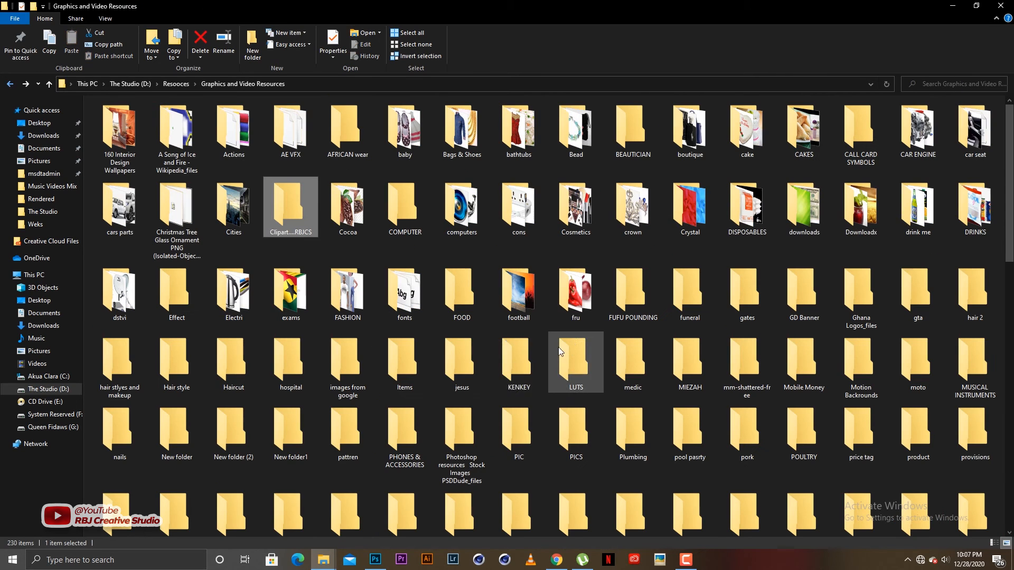
{"action": "double_click", "coordinate": [844, 221]}
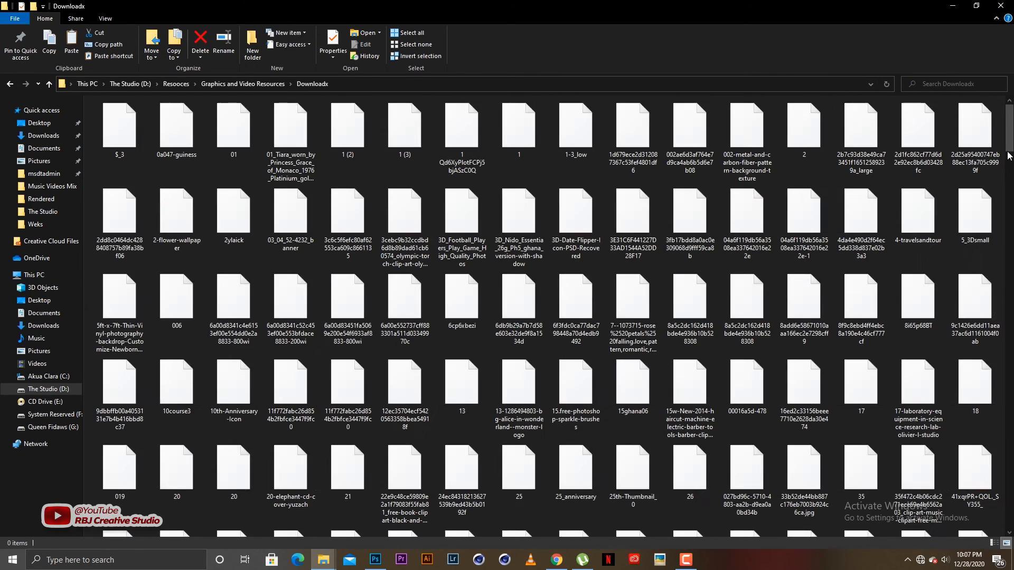
Step: Browse the image thumbnails in the Downloadx folder for a picture to blend in below the church interior
{"action": "scroll", "coordinate": [1011, 153], "scroll_direction": "down", "scroll_amount": 1}
{"action": "scroll", "coordinate": [1011, 152], "scroll_direction": "down", "scroll_amount": 10}
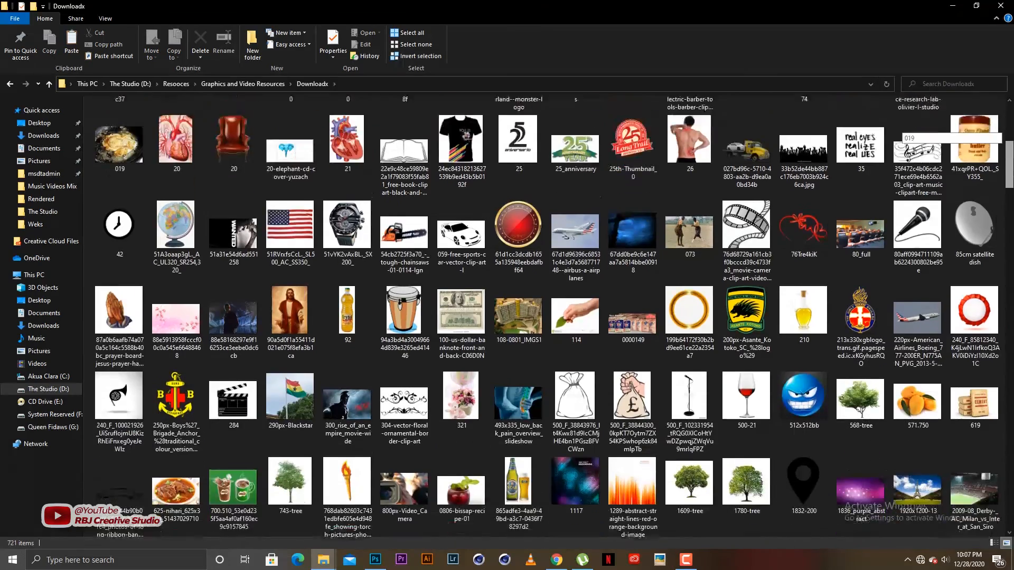
{"action": "scroll", "coordinate": [900, 132], "scroll_direction": "down", "scroll_amount": 3}
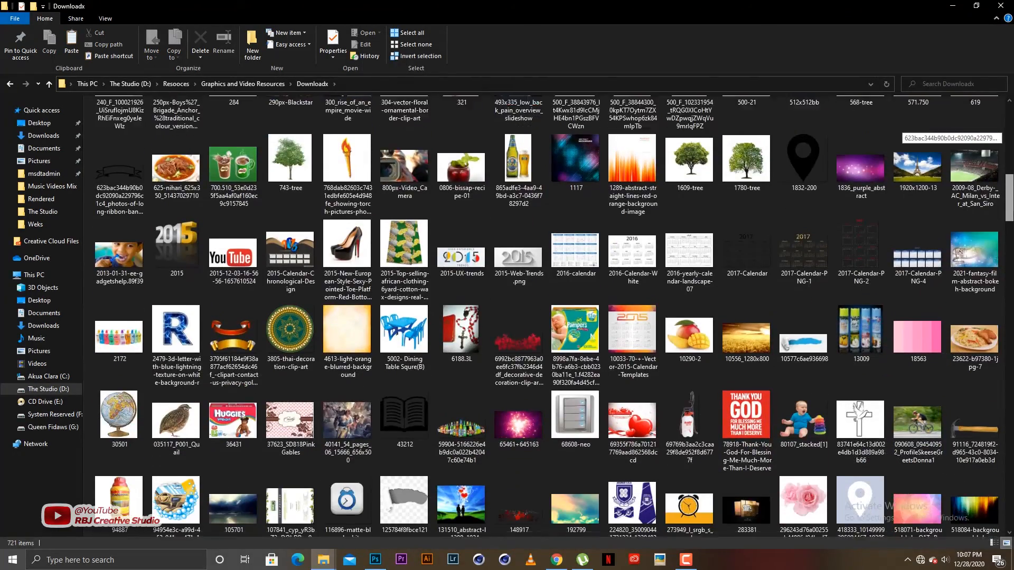
{"action": "scroll", "coordinate": [900, 132], "scroll_direction": "down", "scroll_amount": 3}
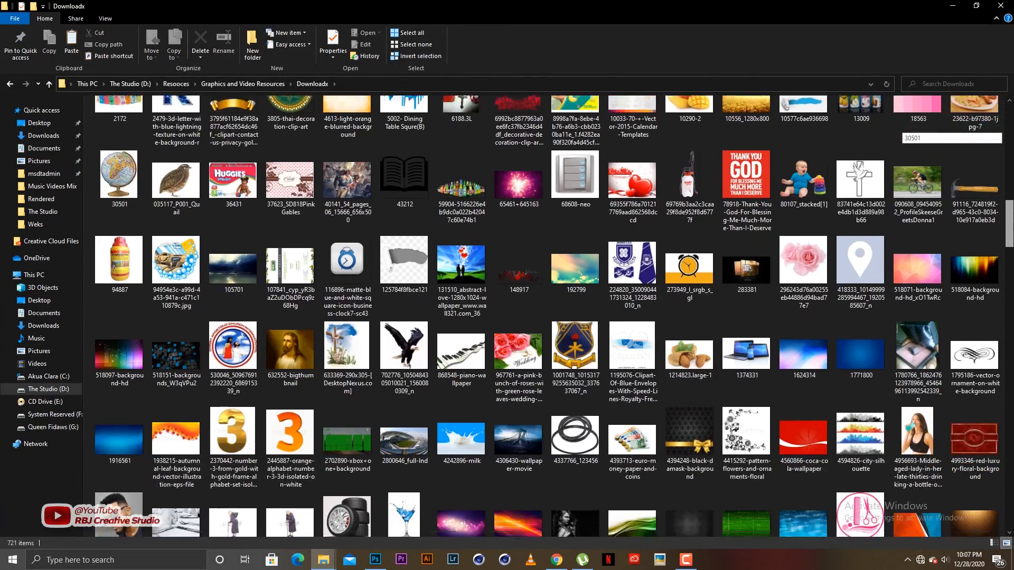
{"action": "scroll", "coordinate": [900, 132], "scroll_direction": "down", "scroll_amount": 4}
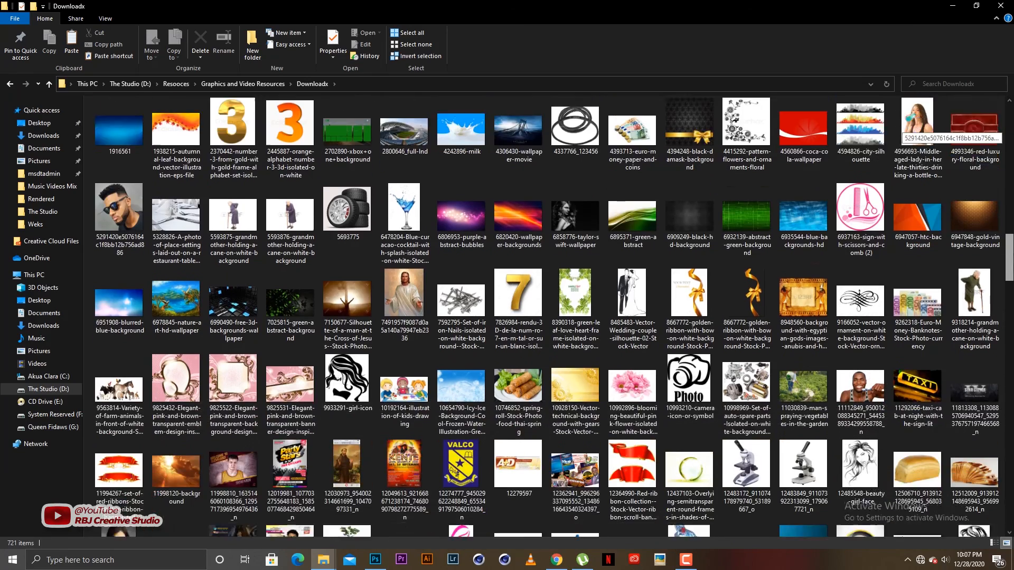
{"action": "scroll", "coordinate": [901, 132], "scroll_direction": "down", "scroll_amount": 3}
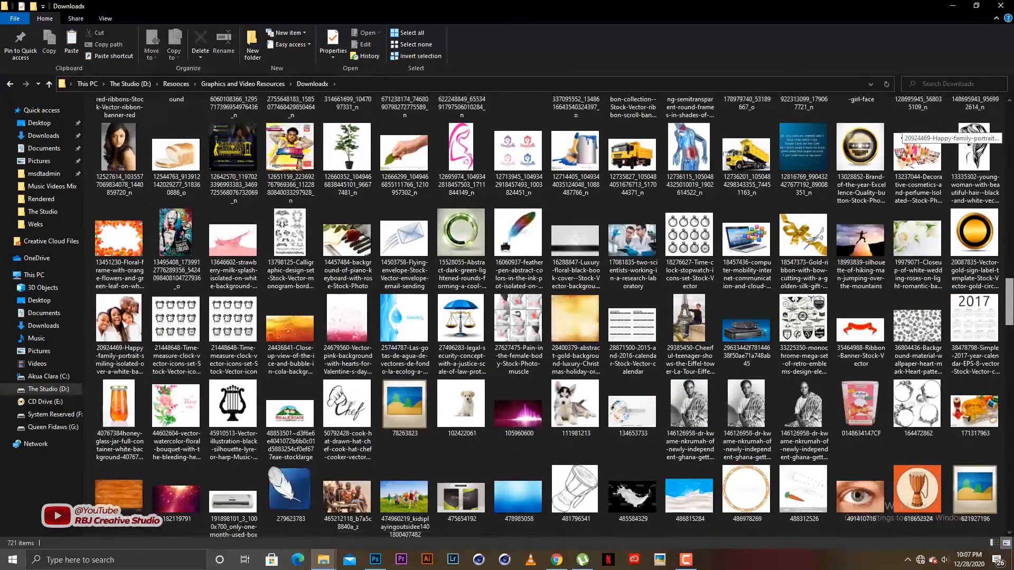
{"action": "scroll", "coordinate": [900, 132], "scroll_direction": "down", "scroll_amount": 4}
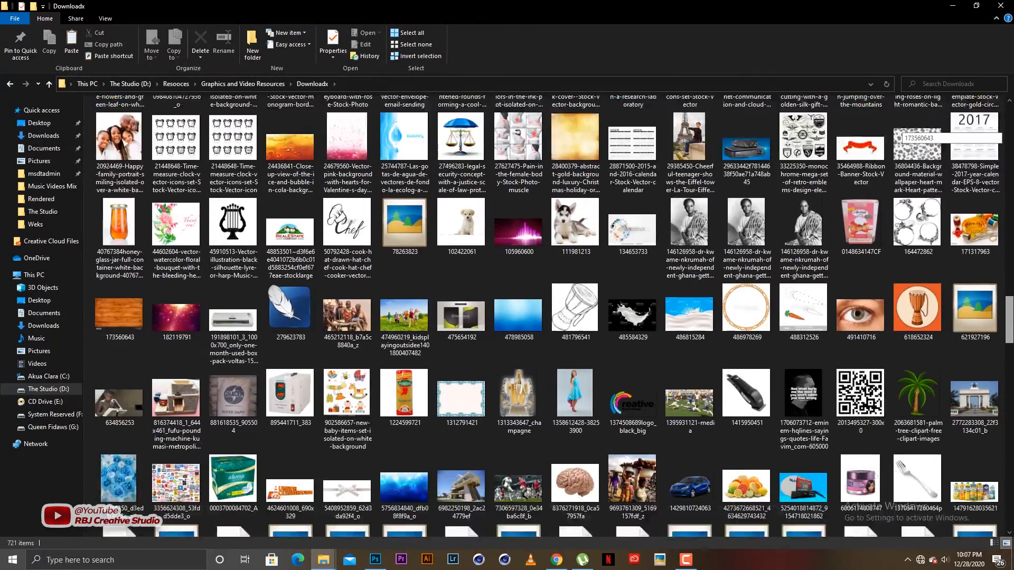
{"action": "scroll", "coordinate": [900, 132], "scroll_direction": "down", "scroll_amount": 2}
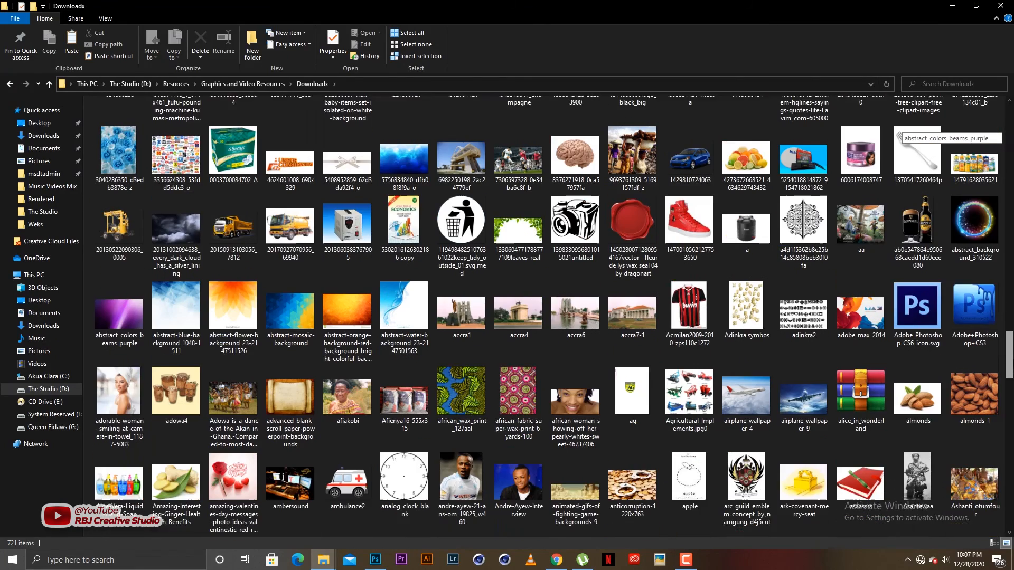
{"action": "scroll", "coordinate": [901, 132], "scroll_direction": "down", "scroll_amount": 1}
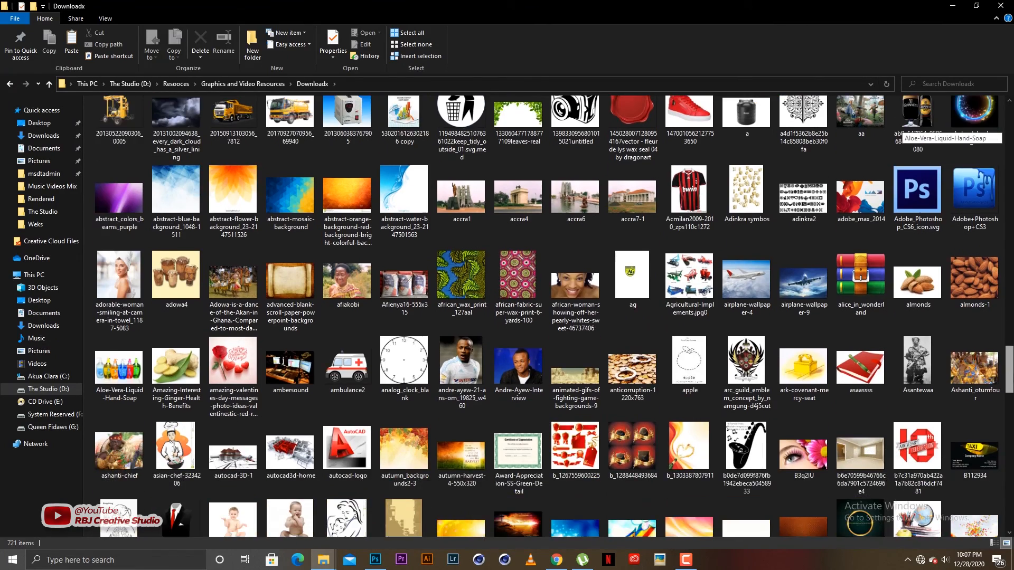
{"action": "scroll", "coordinate": [900, 132], "scroll_direction": "down", "scroll_amount": 3}
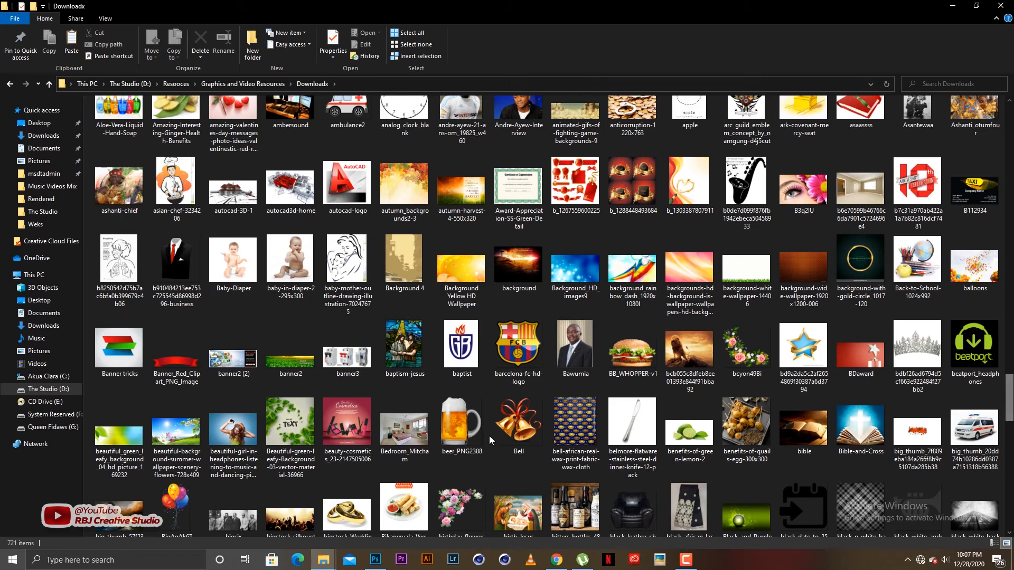
Step: Place banner2.jpg from the folder into the Upper Room Theme for 2021 document in Photoshop and move it over the church's lower part
{"action": "left_click", "coordinate": [300, 365]}
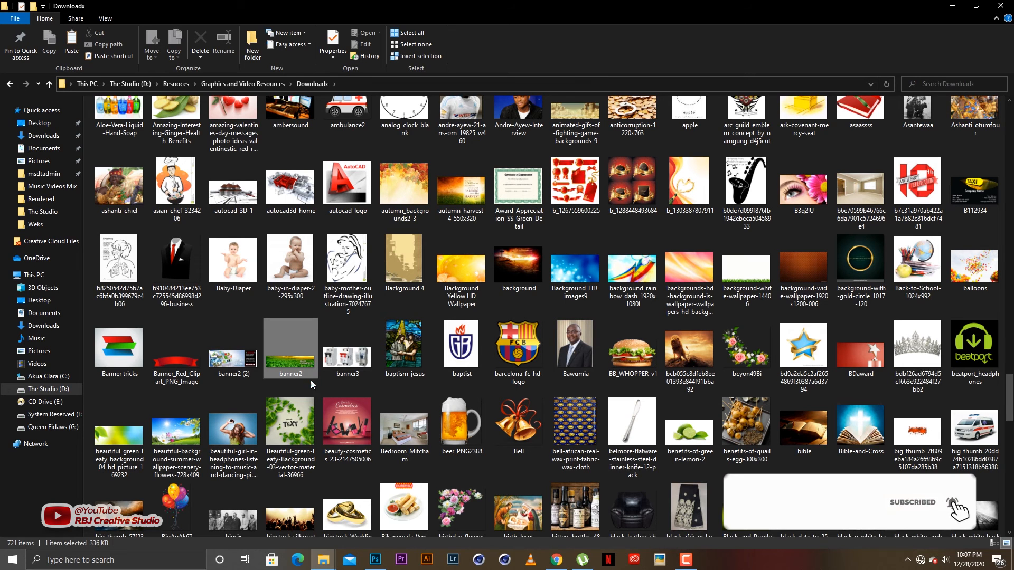
{"action": "scroll", "coordinate": [360, 538], "scroll_direction": "down", "scroll_amount": 1}
{"action": "left_click", "coordinate": [375, 560]}
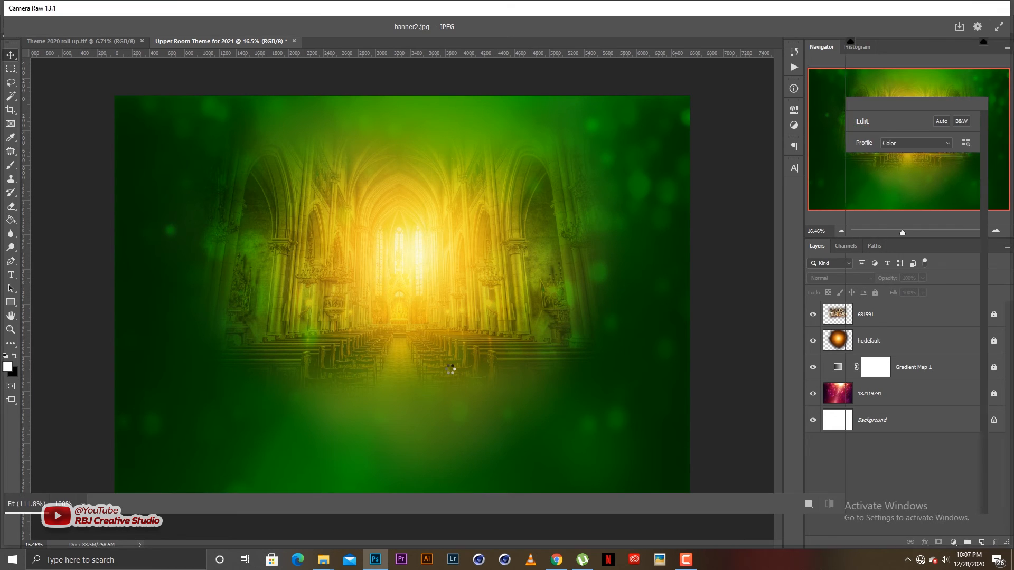
{"action": "key", "text": "Return"}
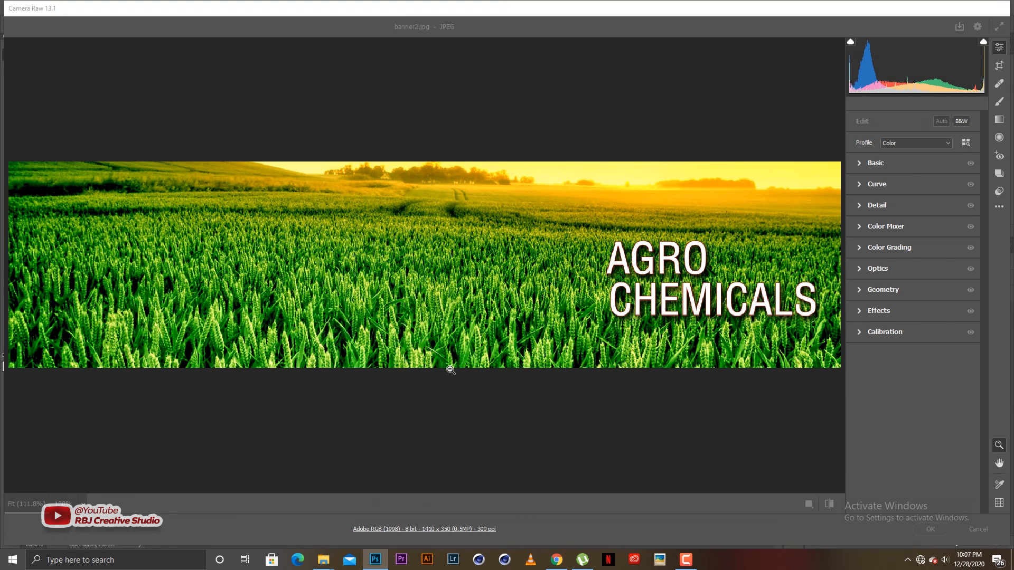
{"action": "left_click_drag", "start_coordinate": [401, 319], "coordinate": [427, 420]}
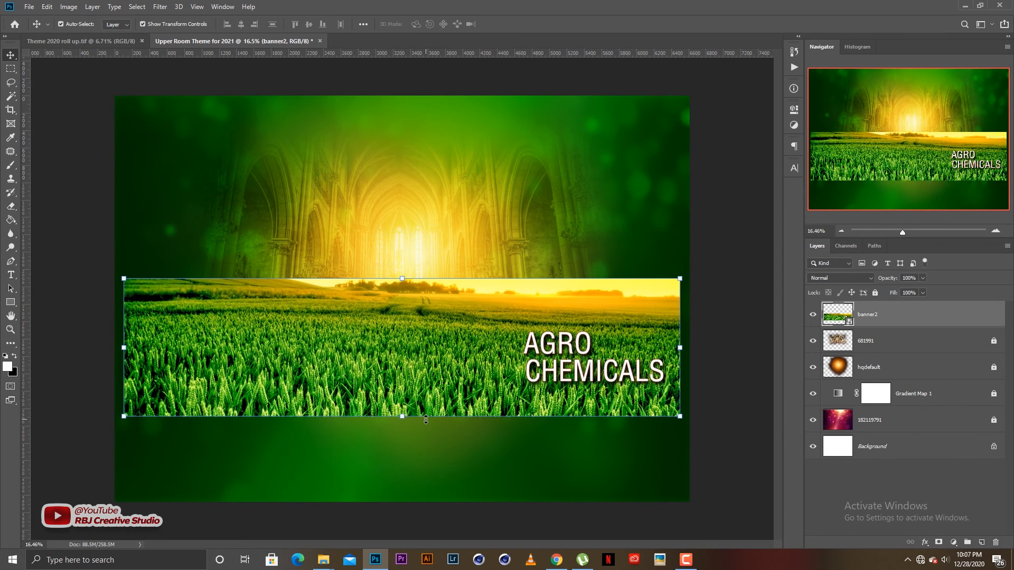
Step: Rasterize the banner2 layer and delete its AGRO CHEMICALS end with a rectangular marquee selection, leaving nothing selected
{"action": "key", "text": "e"}
{"action": "left_click", "coordinate": [444, 410]}
{"action": "key", "text": "Return"}
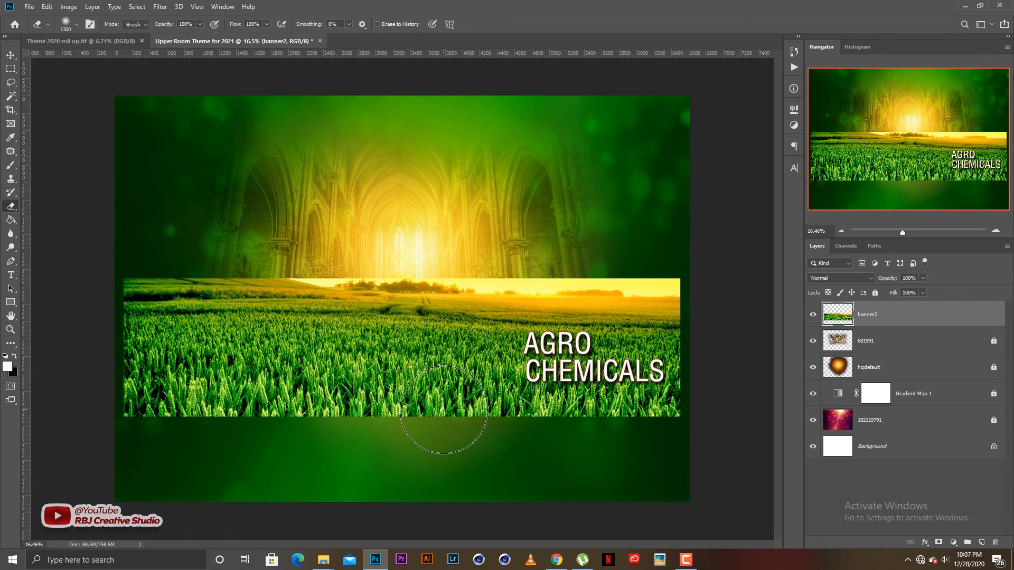
{"action": "key", "text": "m"}
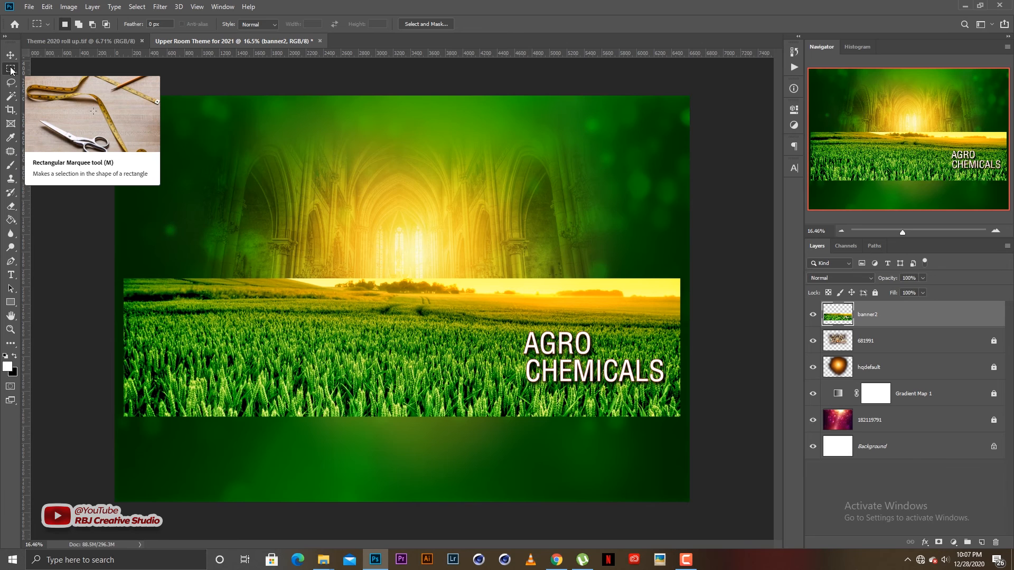
{"action": "left_click_drag", "start_coordinate": [689, 269], "coordinate": [521, 442]}
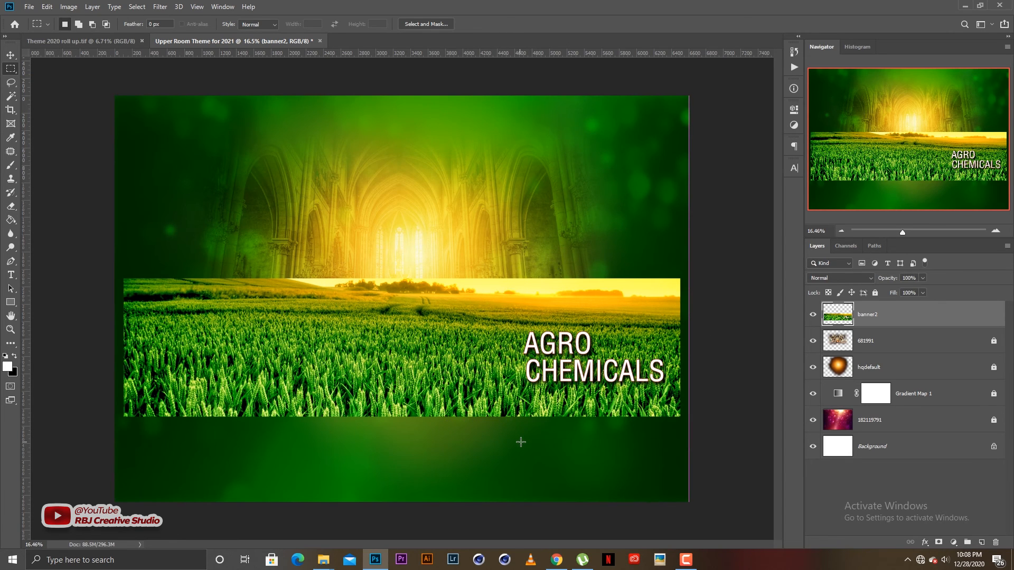
{"action": "key", "text": "Delete"}
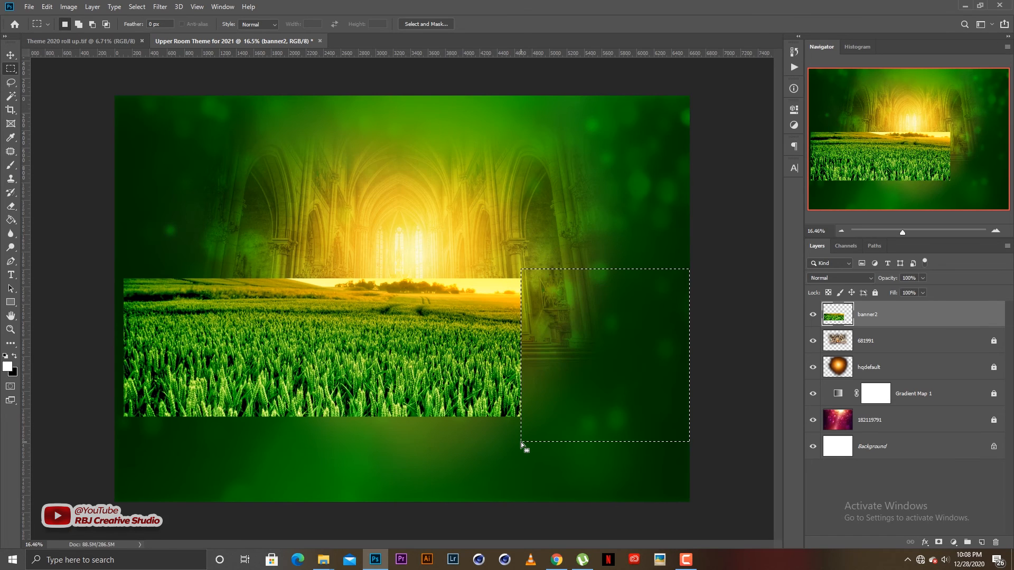
{"action": "key", "text": "ctrl+d"}
Step: Scale the remaining grass field to about 139% so it spans nearly the full canvas width, and commit the transform
{"action": "key", "text": "v"}
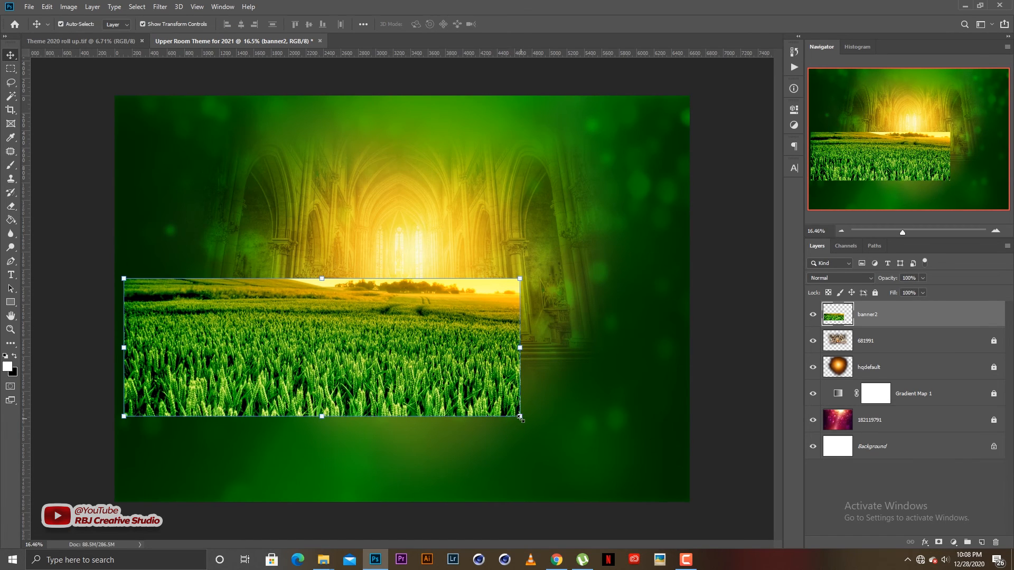
{"action": "left_click_drag", "start_coordinate": [521, 418], "coordinate": [678, 467]}
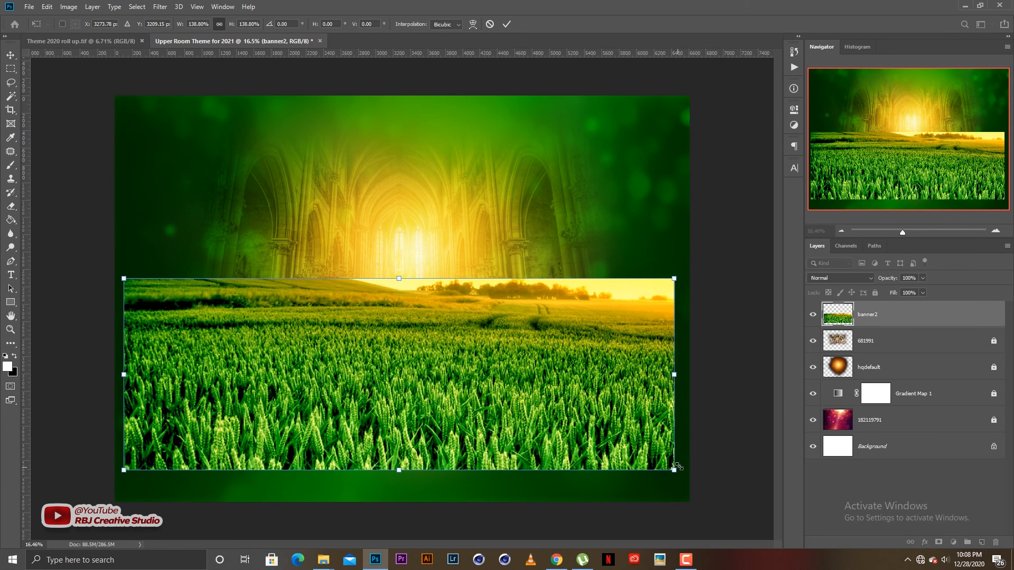
{"action": "key", "text": "ctrl+z"}
{"action": "key", "text": "Return"}
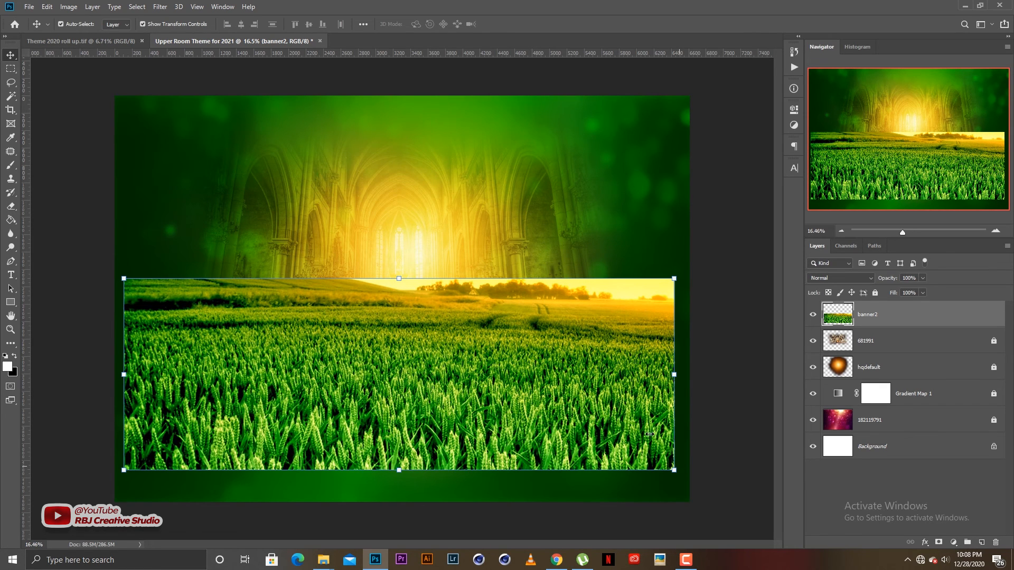
Step: Fade all four edges of the banner2 grass field with the soft 1300 px Eraser, removing its sky and treeline
{"action": "key", "text": "e"}
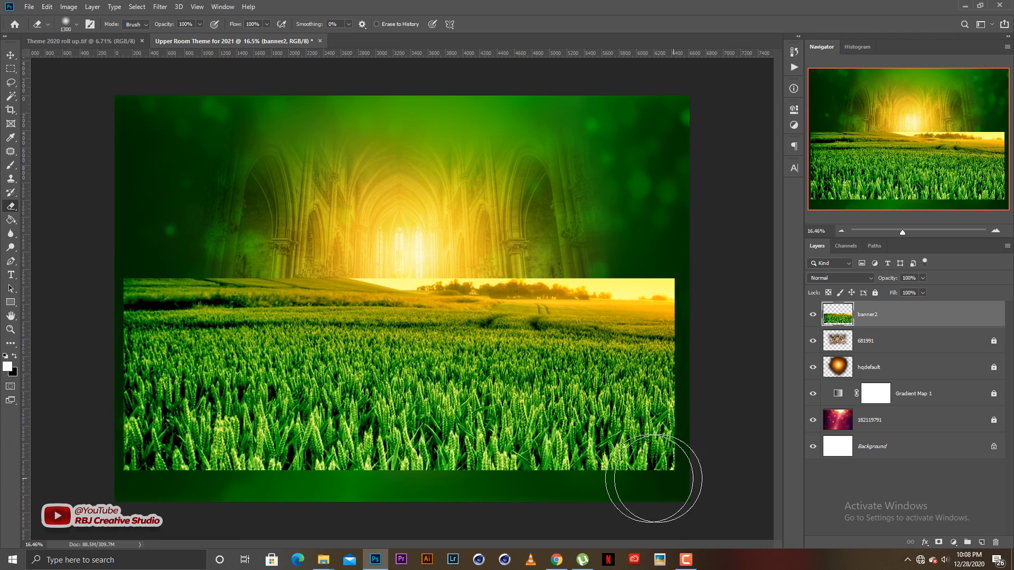
{"action": "left_click_drag", "start_coordinate": [653, 479], "coordinate": [147, 469]}
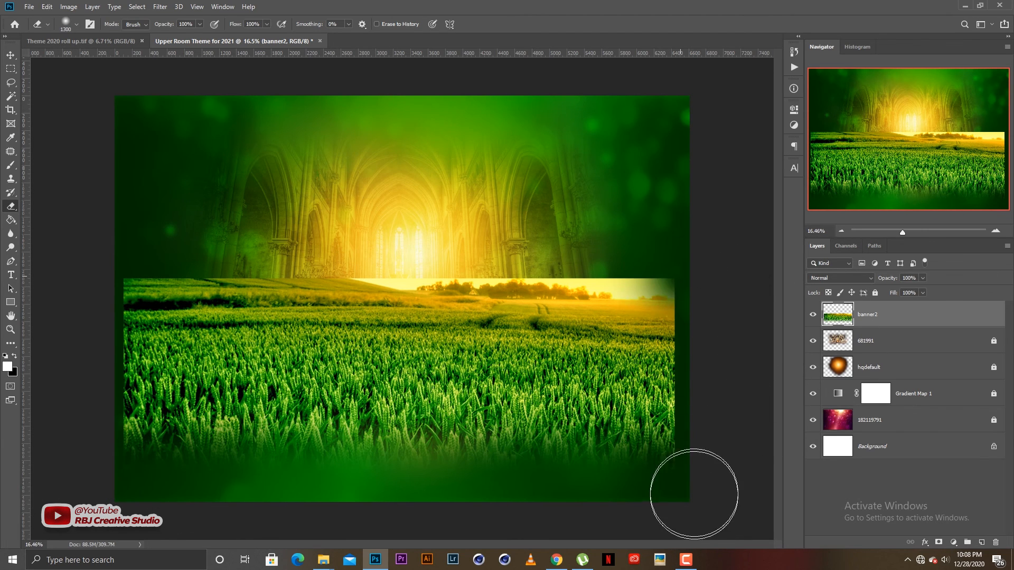
{"action": "left_click_drag", "start_coordinate": [694, 494], "coordinate": [692, 502]}
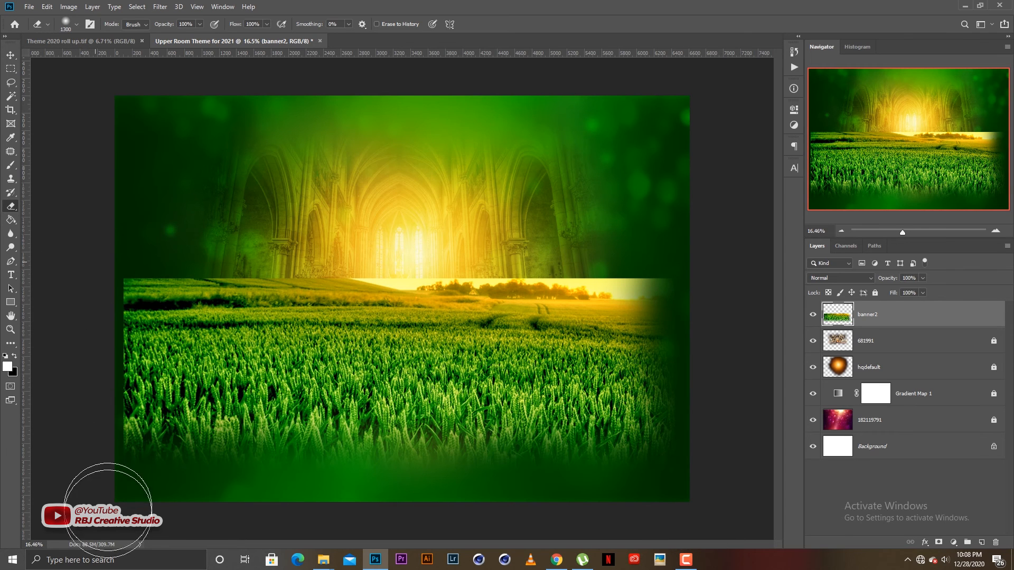
{"action": "mouse_move", "coordinate": [109, 510]}
{"action": "left_mouse_down"}
{"action": "mouse_move", "coordinate": [126, 370]}
{"action": "mouse_move", "coordinate": [118, 294]}
{"action": "left_mouse_up"}
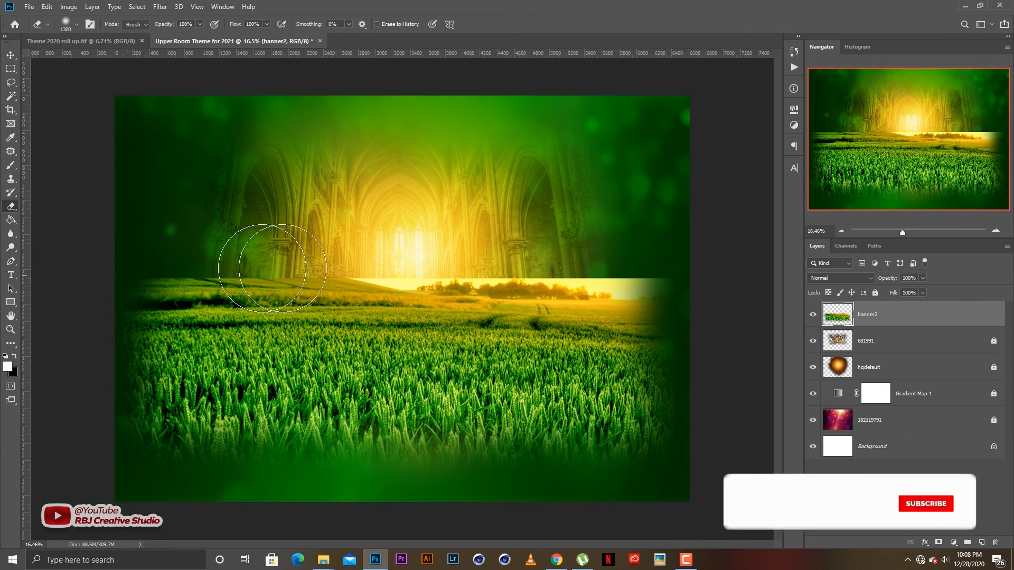
{"action": "mouse_move", "coordinate": [272, 268]}
{"action": "left_mouse_down"}
{"action": "mouse_move", "coordinate": [613, 259]}
{"action": "mouse_move", "coordinate": [704, 266]}
{"action": "left_mouse_up"}
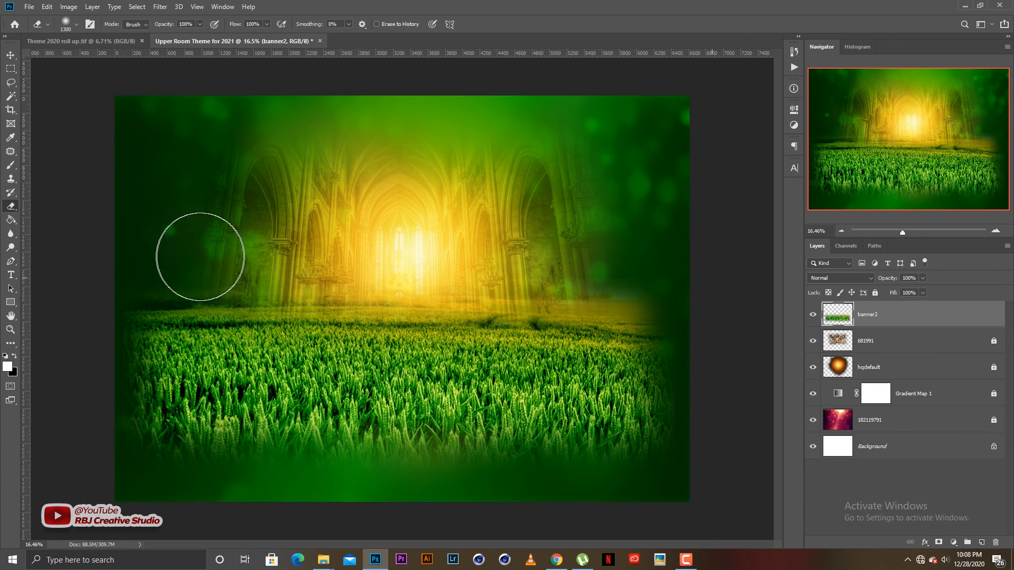
Step: Move the grass field down to the canvas's lower edge and place the banner2 layer between hqdefault and Gradient Map 1
{"action": "key", "text": "v"}
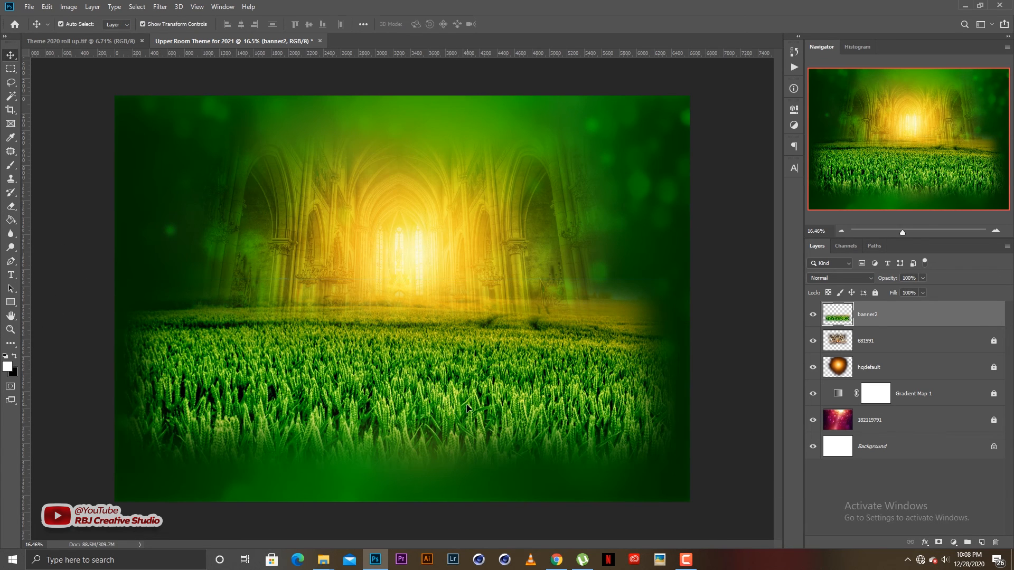
{"action": "left_click_drag", "start_coordinate": [467, 408], "coordinate": [466, 452]}
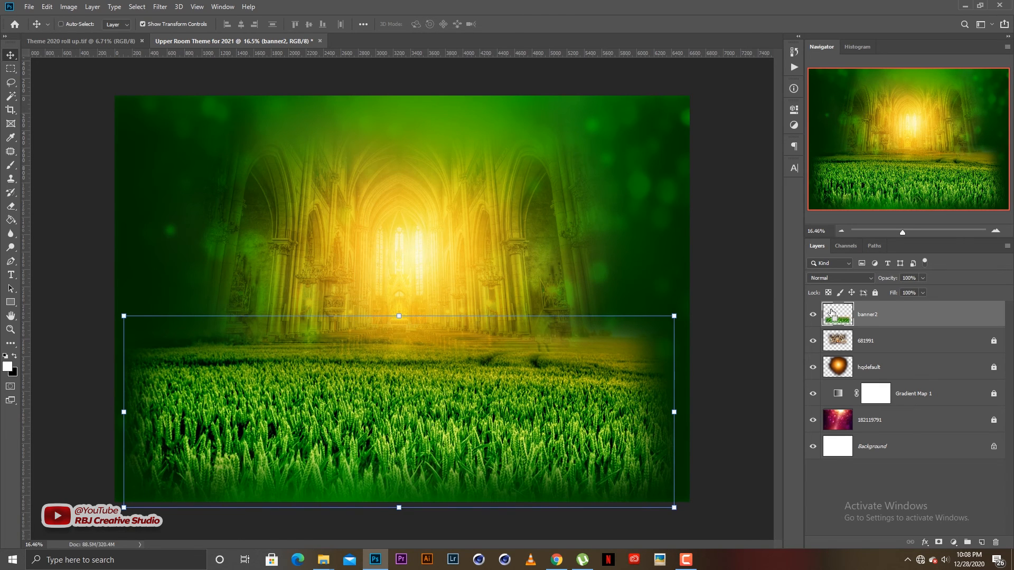
{"action": "left_click_drag", "start_coordinate": [832, 313], "coordinate": [834, 380]}
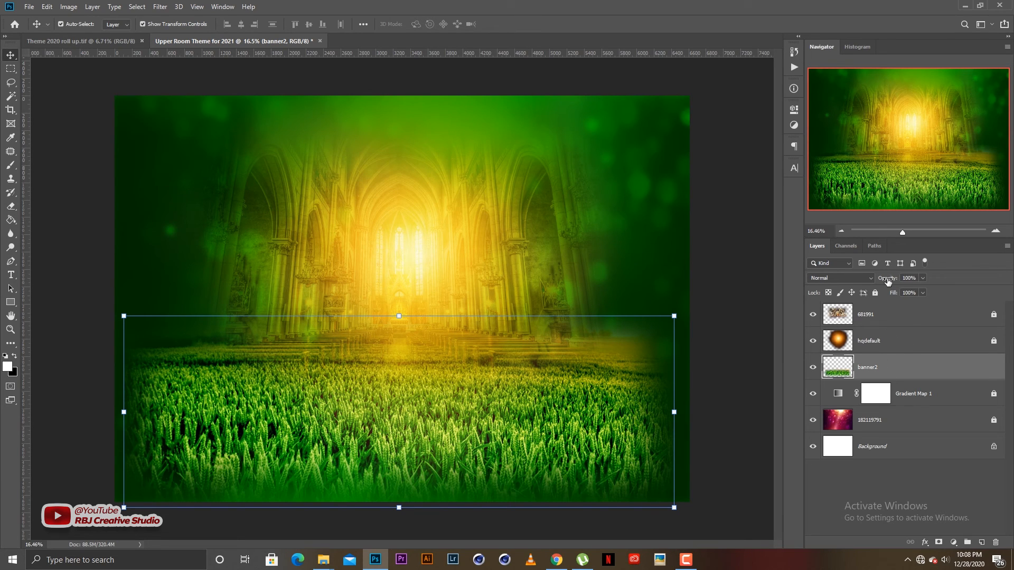
Step: Set the banner2 layer's blend mode to Overlay, compare it with other modes such as Luminosity, and lower the layer's opacity
{"action": "left_click", "coordinate": [864, 279]}
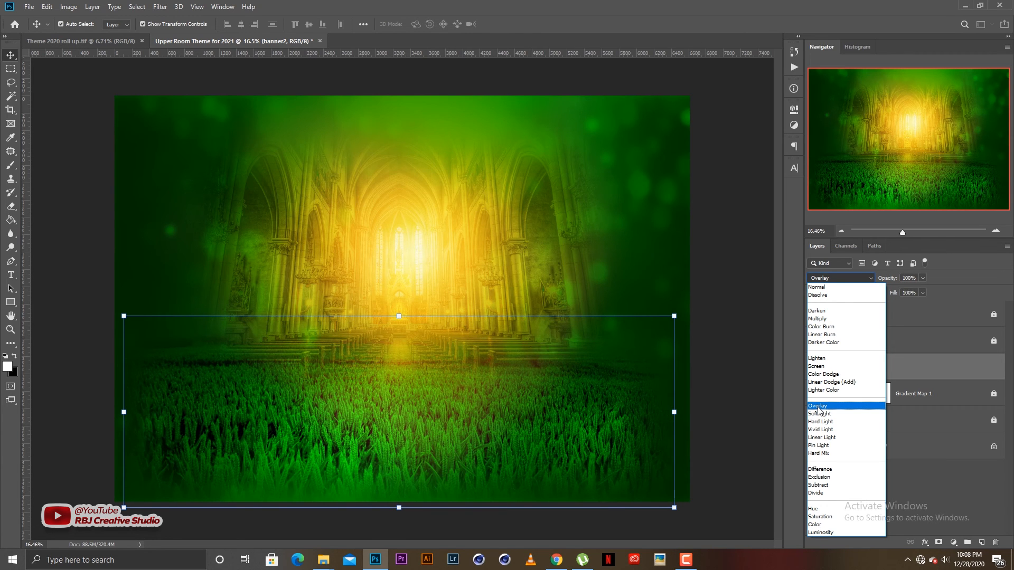
{"action": "left_click", "coordinate": [818, 407]}
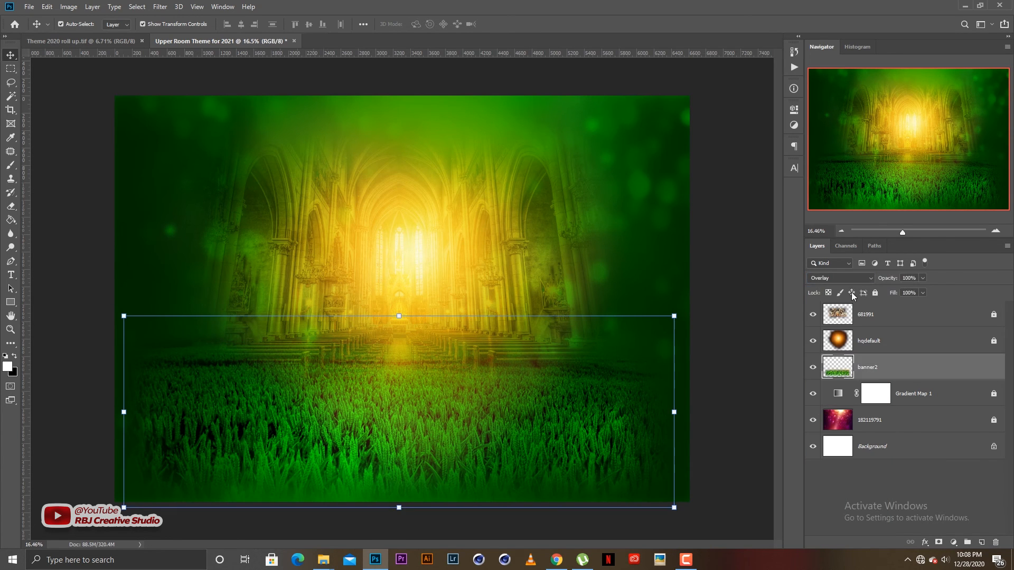
{"action": "left_click", "coordinate": [848, 278]}
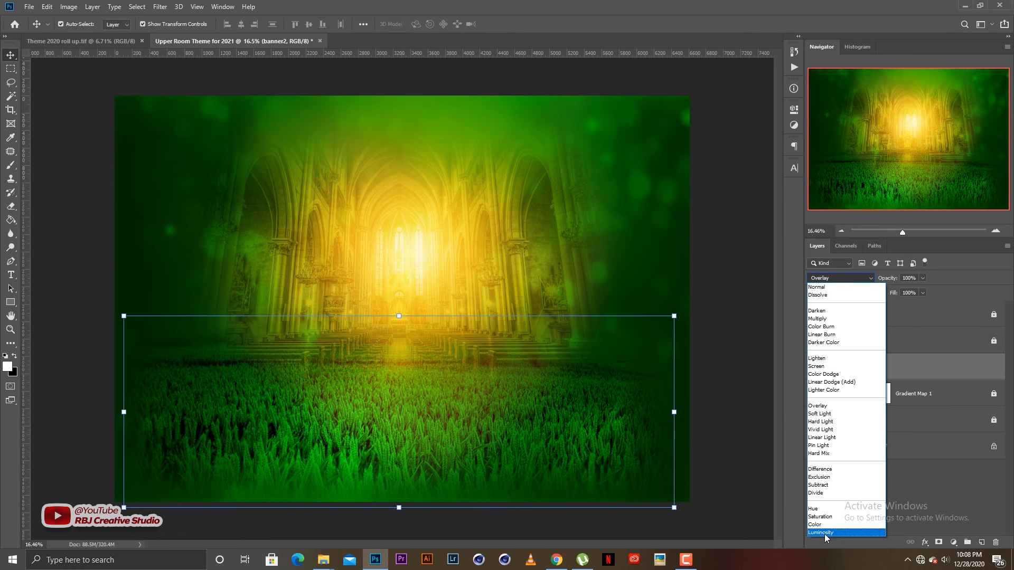
{"action": "left_click", "coordinate": [762, 435]}
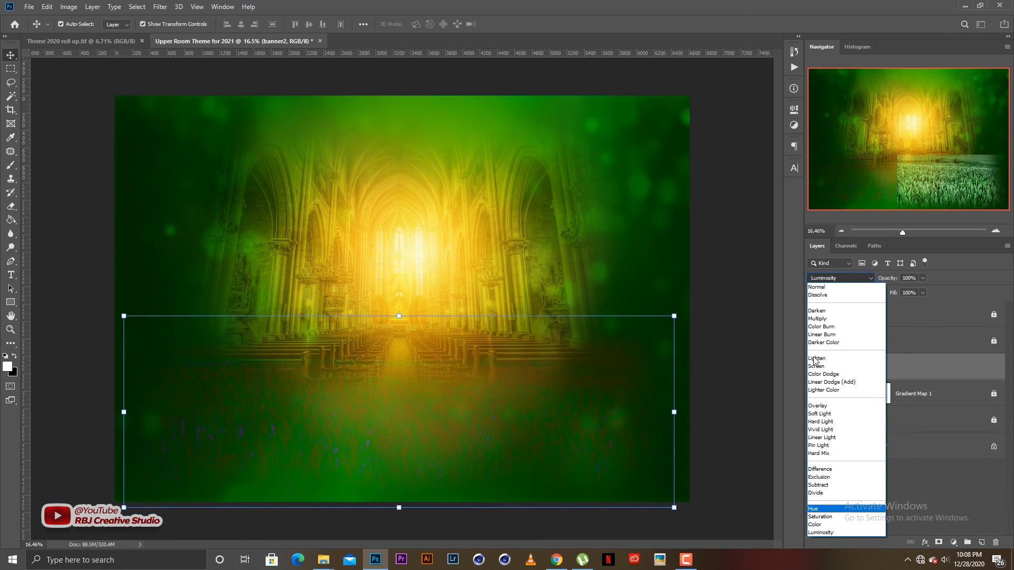
{"action": "left_click_drag", "start_coordinate": [891, 281], "coordinate": [859, 281]}
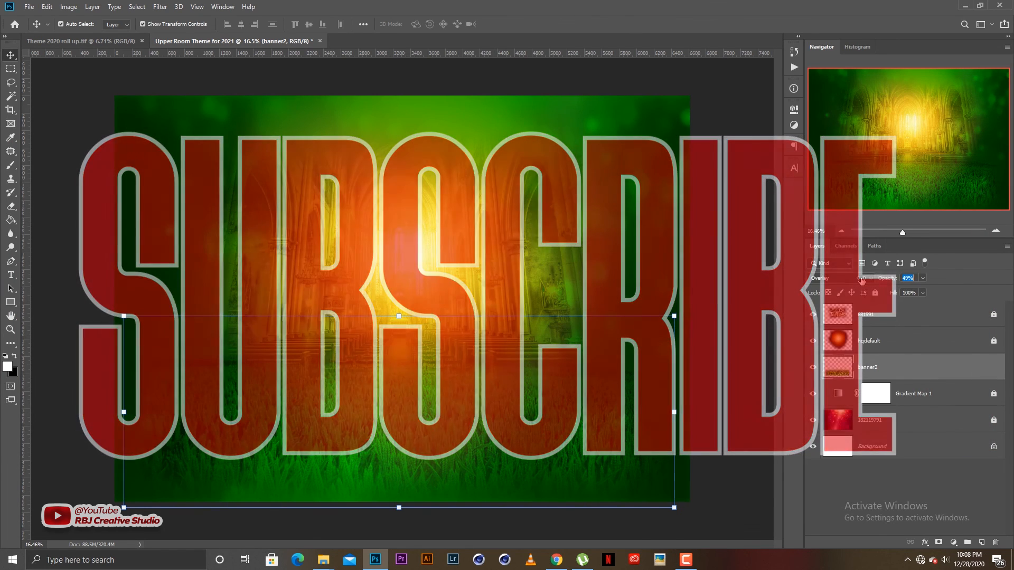
{"action": "left_click", "coordinate": [713, 310]}
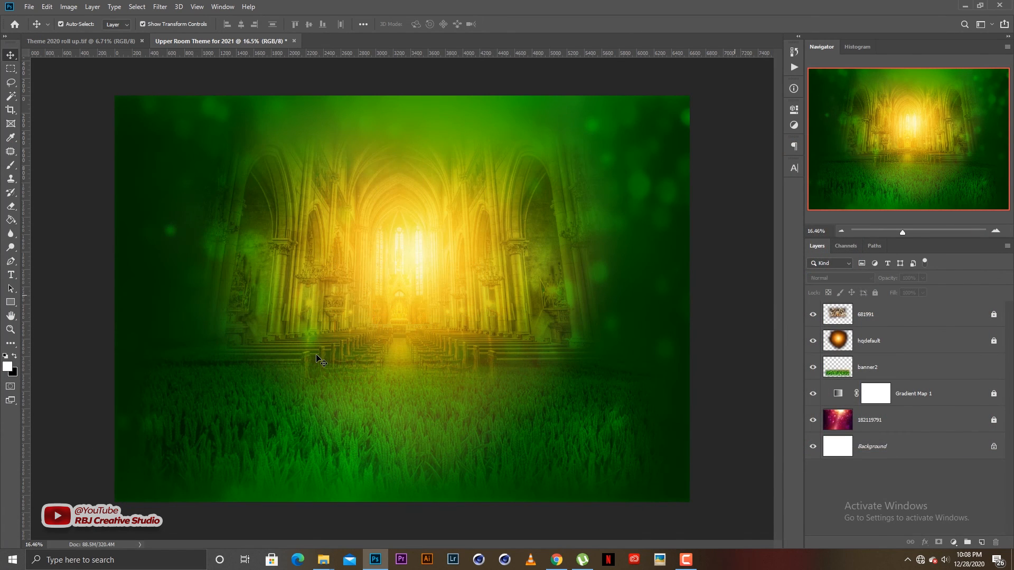
{"action": "scroll", "coordinate": [363, 354], "scroll_direction": "up", "scroll_amount": 1}
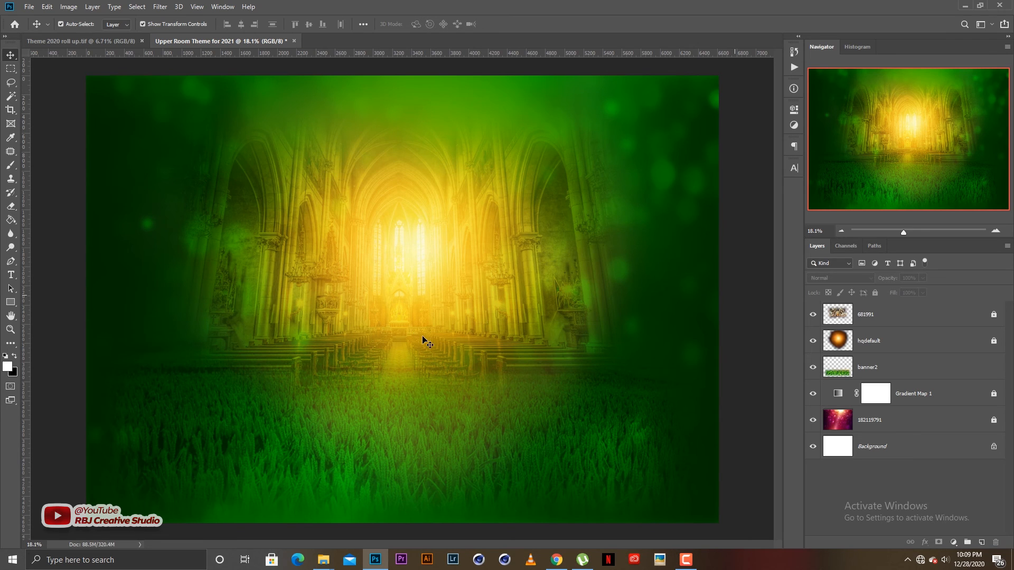
Step: Unlock the 681991 church interior layer and scale it up proportionally to about 106%, committing the transform
{"action": "left_click", "coordinate": [903, 375]}
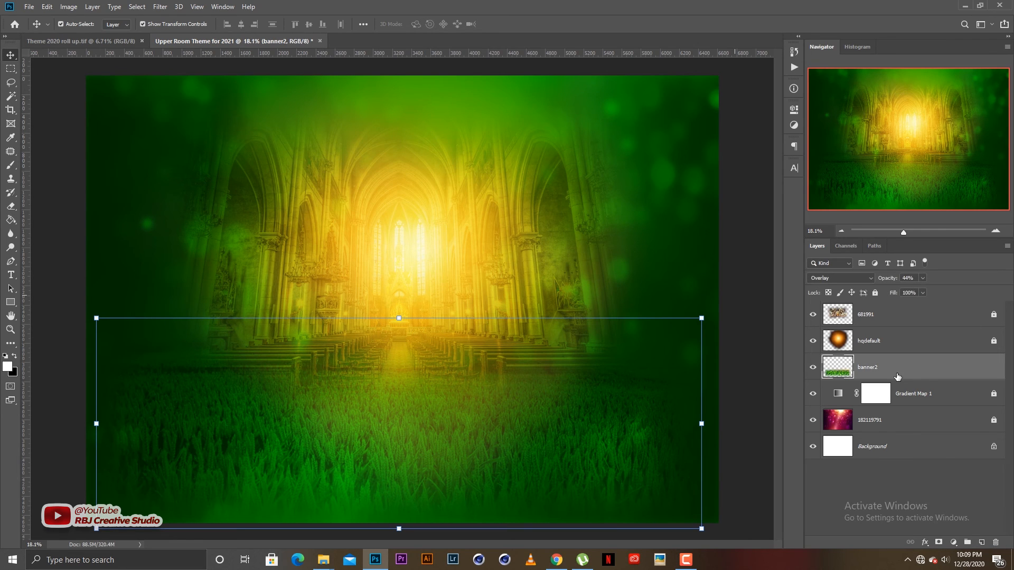
{"action": "left_click", "coordinate": [745, 257]}
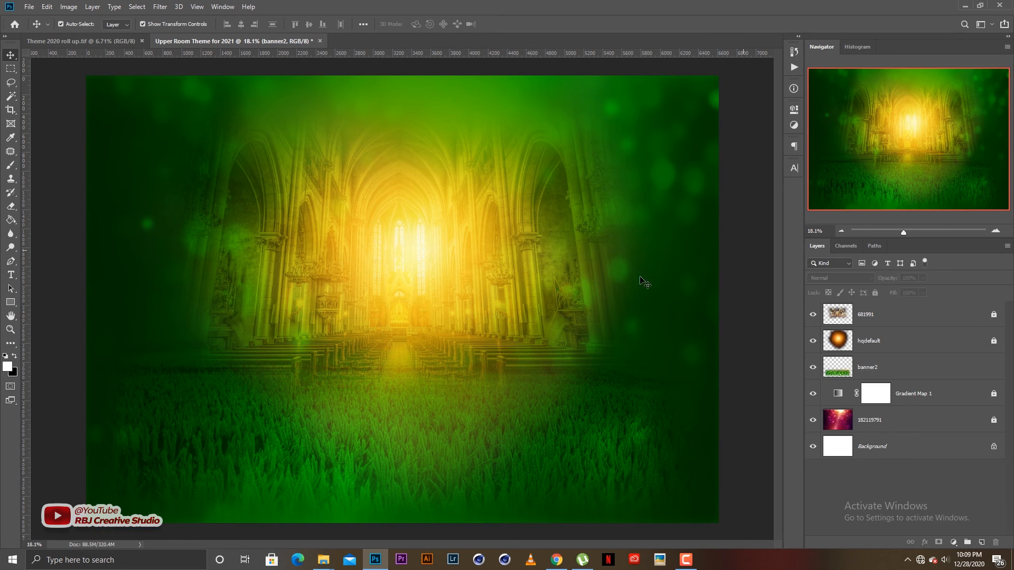
{"action": "left_click", "coordinate": [885, 319]}
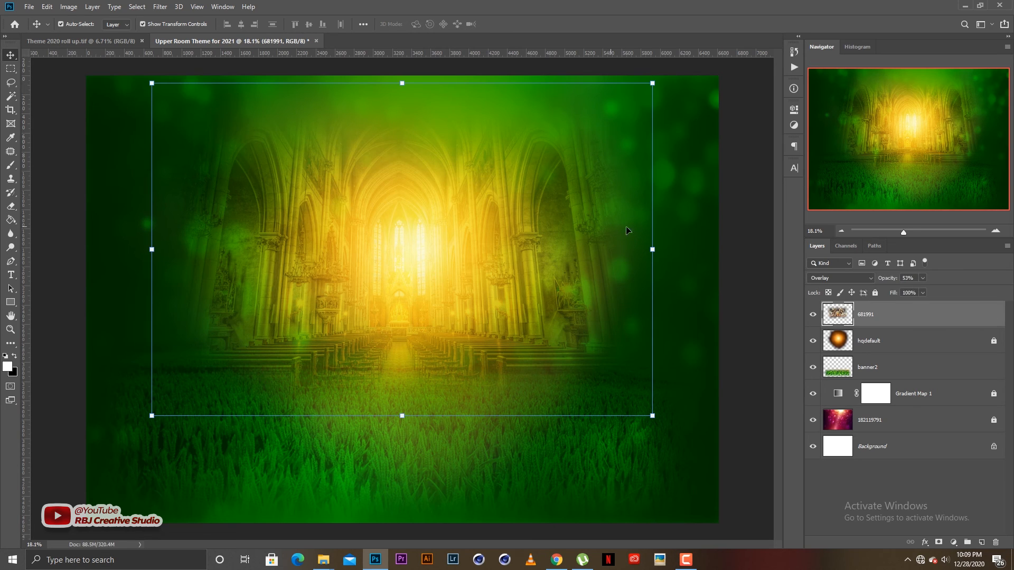
{"action": "left_click", "coordinate": [655, 247]}
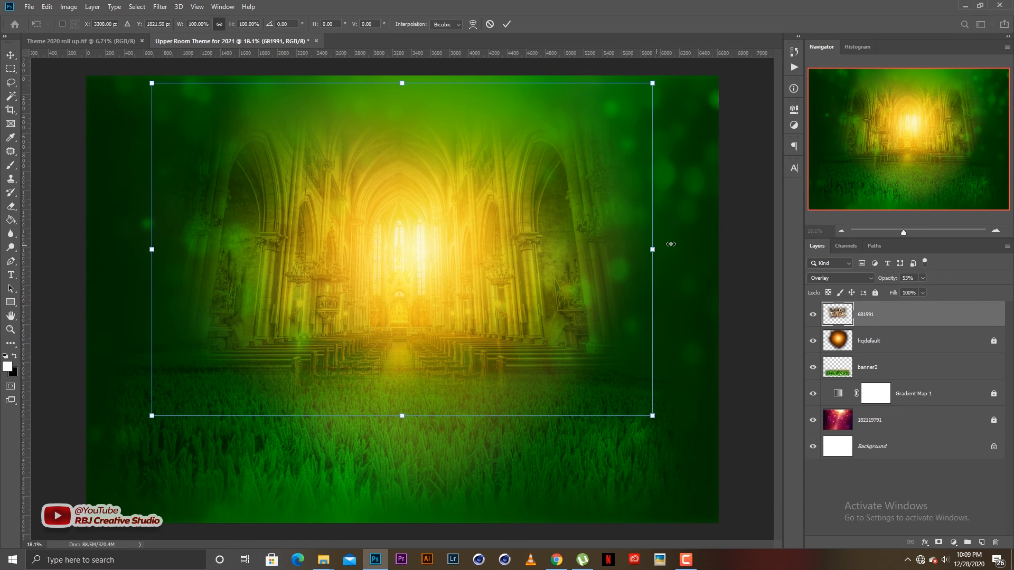
{"action": "left_click_drag", "start_coordinate": [671, 244], "coordinate": [674, 243]}
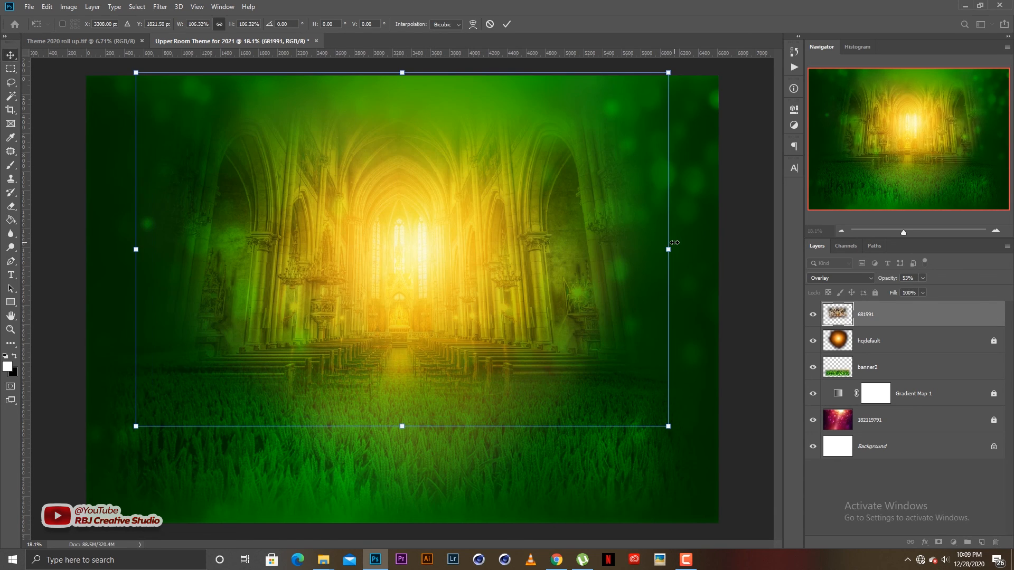
{"action": "key", "text": "Return"}
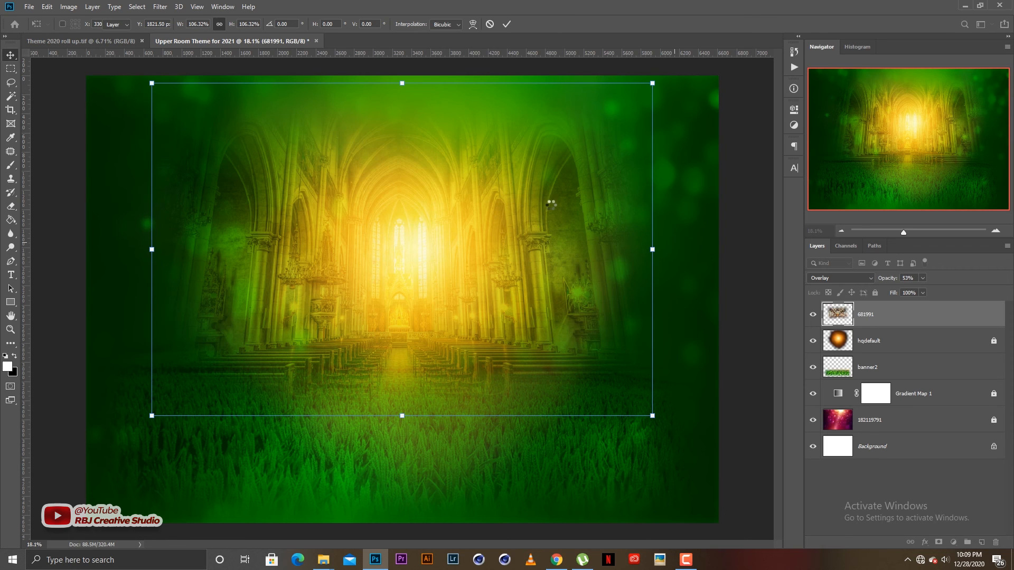
Step: Lock the 681991 church layer and the banner2 grass layer, and clear the layer selection
{"action": "left_click", "coordinate": [876, 293]}
{"action": "left_click", "coordinate": [874, 366]}
{"action": "left_click", "coordinate": [877, 293]}
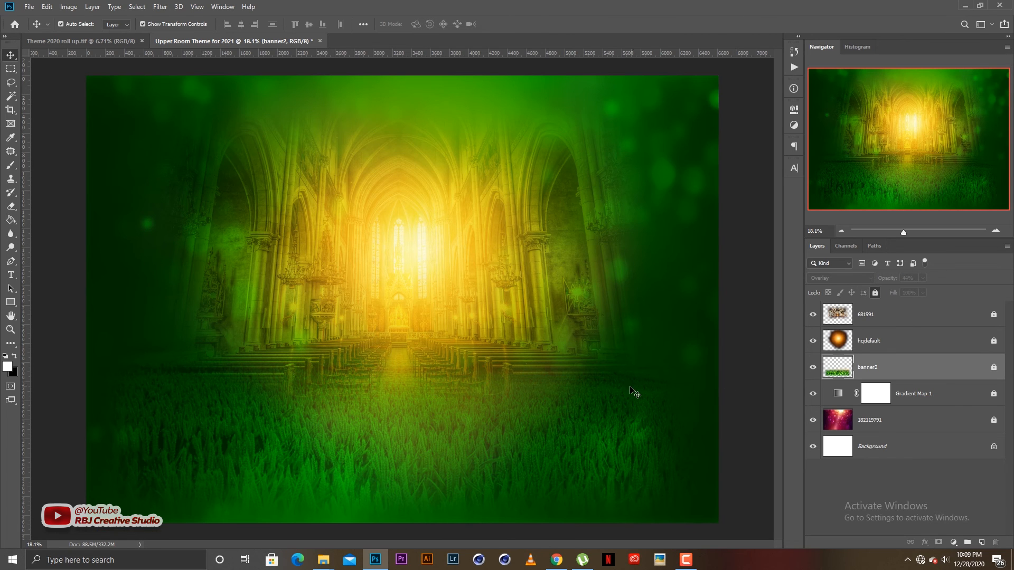
{"action": "scroll", "coordinate": [301, 329], "scroll_direction": "down", "scroll_amount": 1}
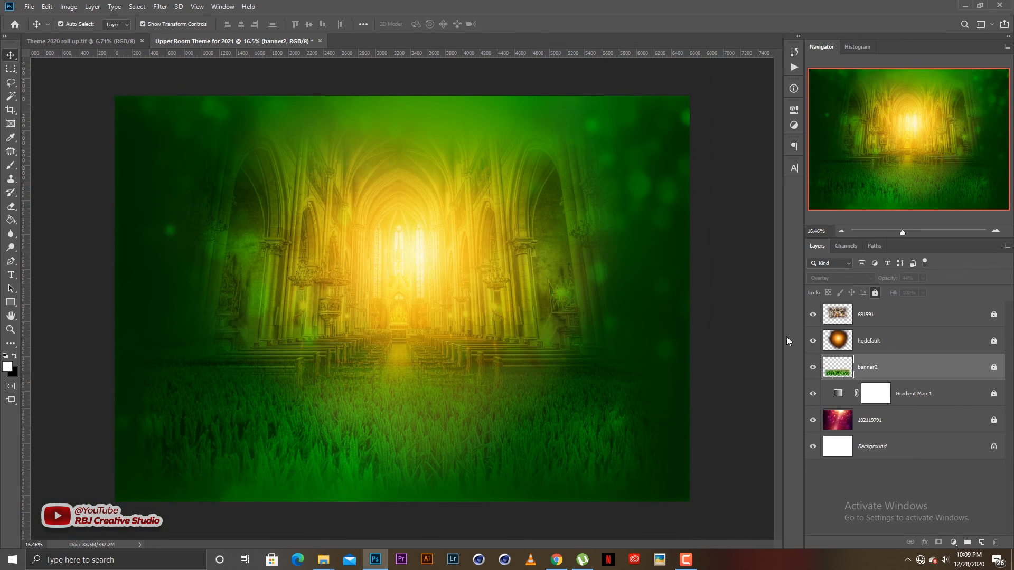
{"action": "left_click", "coordinate": [761, 375]}
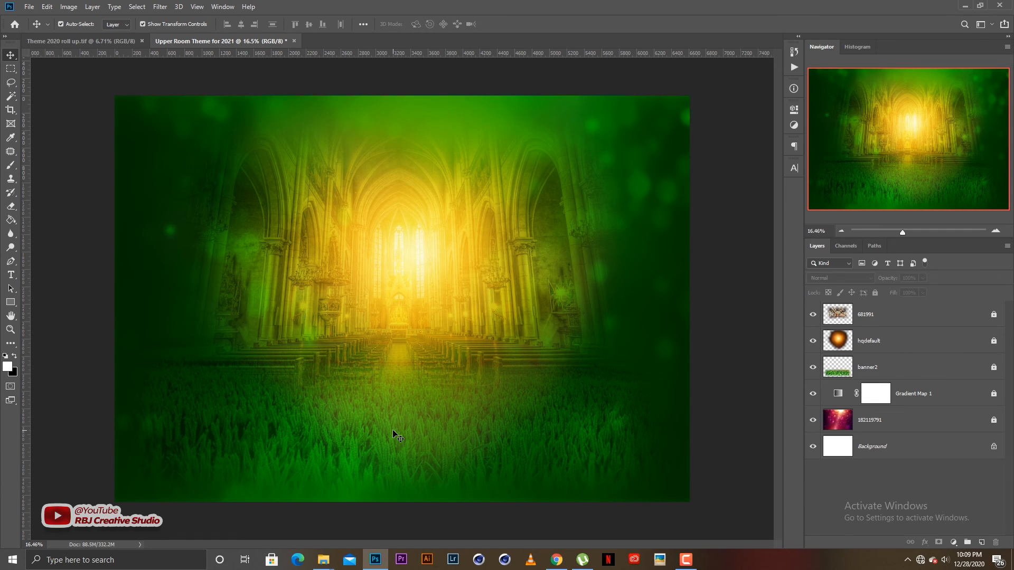
{"action": "left_click", "coordinate": [899, 316]}
{"action": "left_click", "coordinate": [875, 293]}
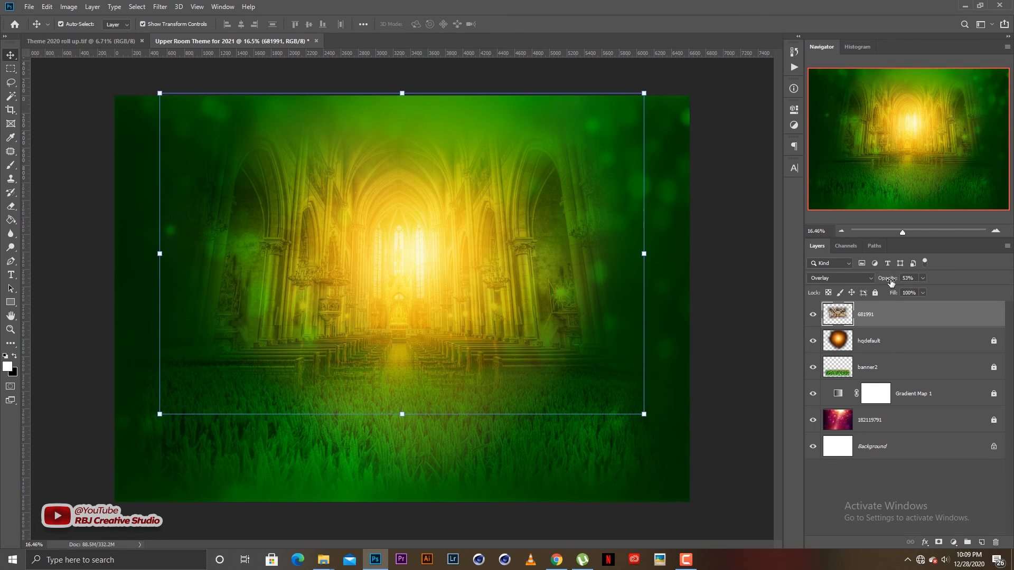
{"action": "left_click", "coordinate": [875, 293]}
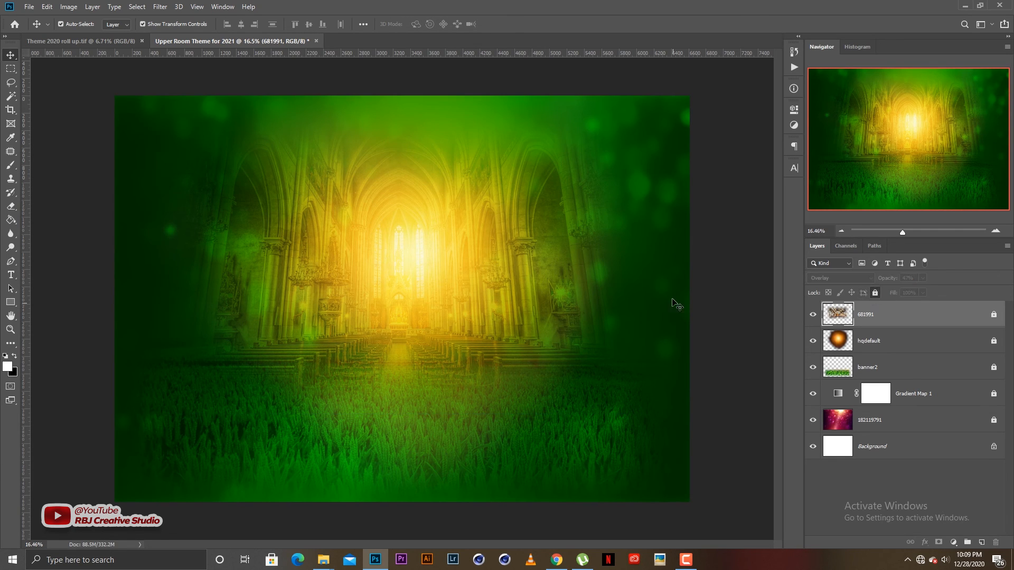
{"action": "left_click", "coordinate": [708, 278]}
Step: Compare the whole composition with and without the Gradient Map 1 adjustment, leaving it visible
{"action": "scroll", "coordinate": [464, 331], "scroll_direction": "down", "scroll_amount": 3}
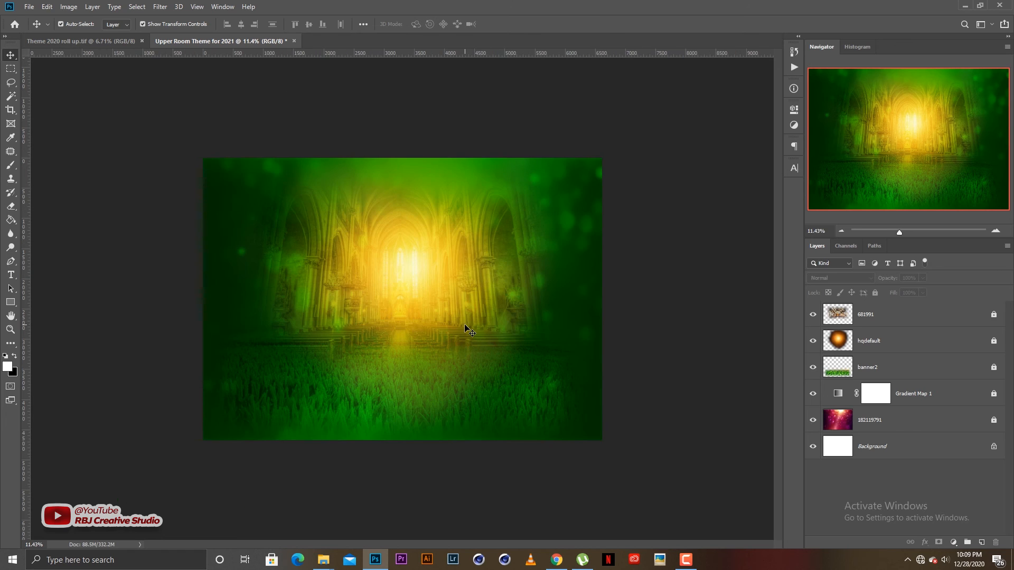
{"action": "scroll", "coordinate": [467, 331], "scroll_direction": "up", "scroll_amount": 4}
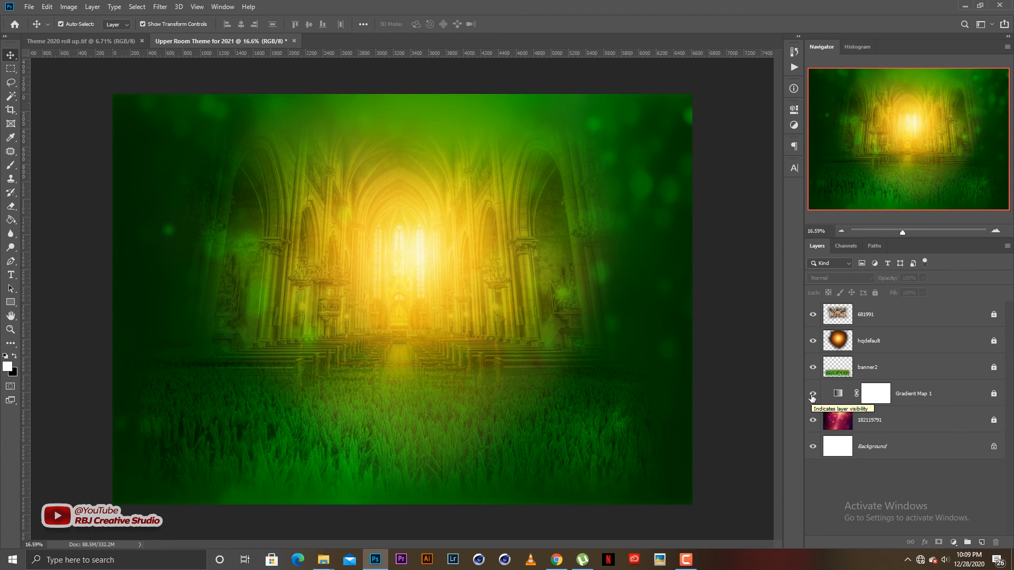
{"action": "left_click", "coordinate": [813, 395]}
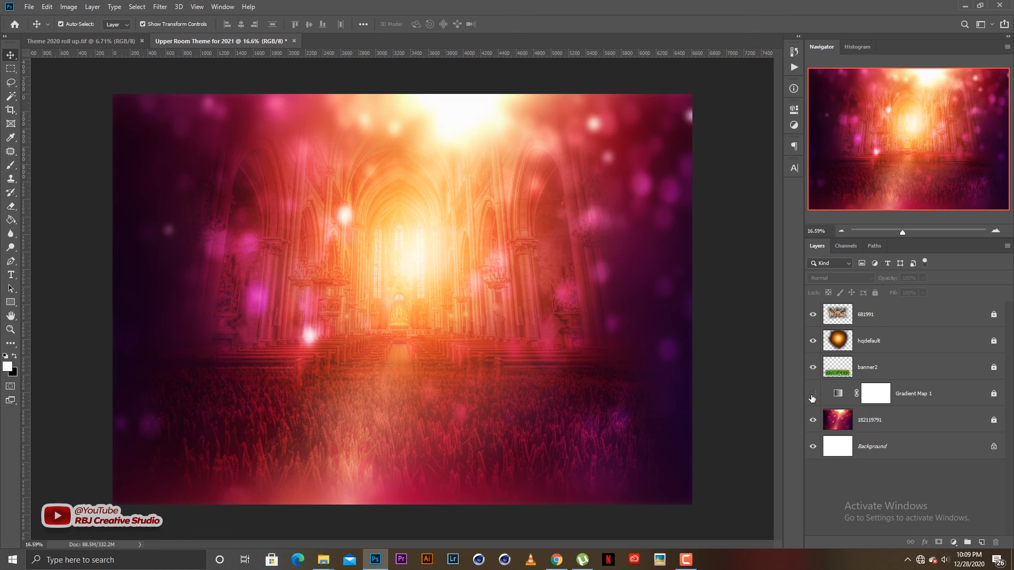
{"action": "left_click", "coordinate": [812, 396]}
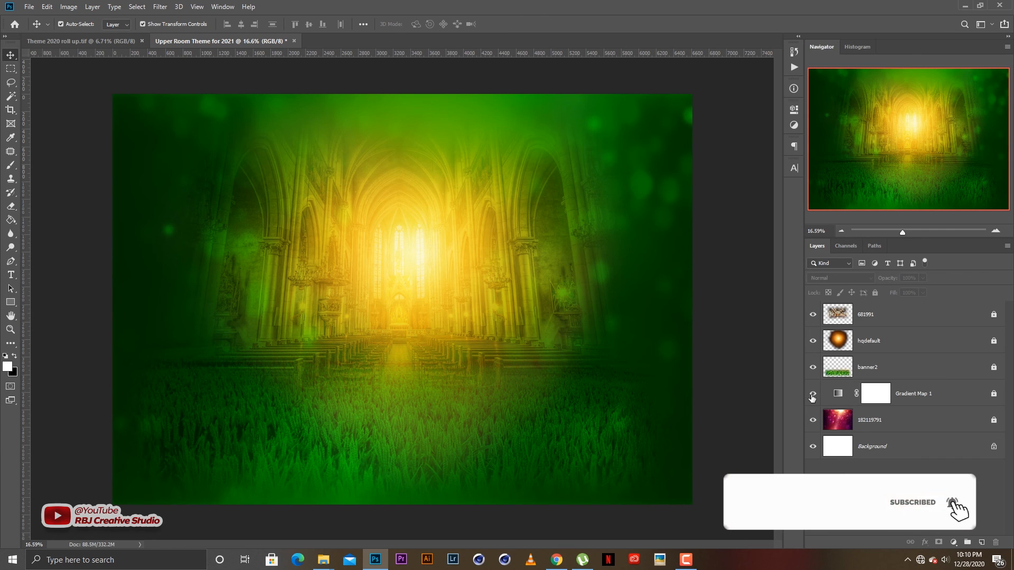
Step: Unlock Gradient Map 1 and try a dark blue for the gradient's middle colour stop at 21%
{"action": "left_click", "coordinate": [909, 392]}
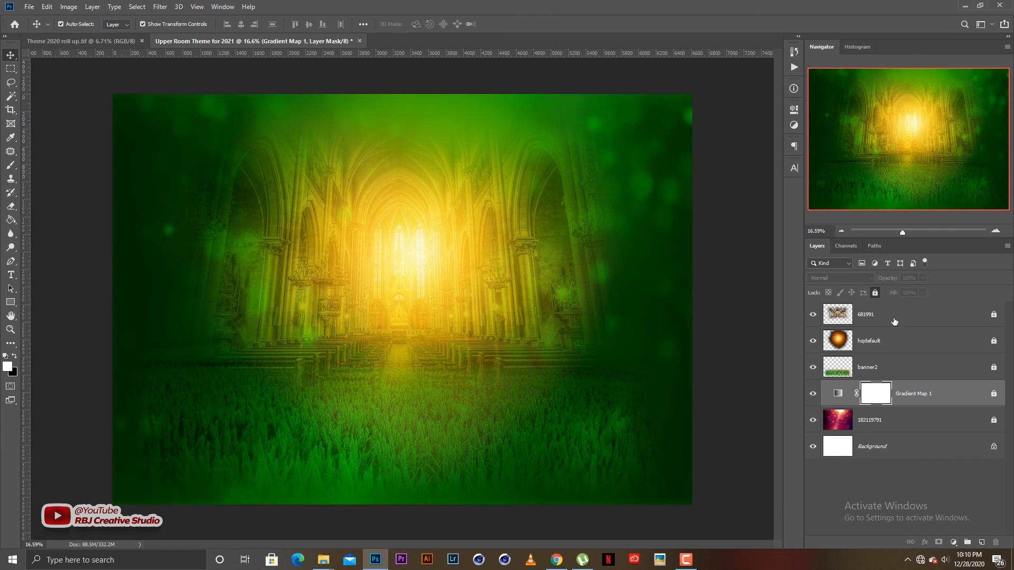
{"action": "left_click", "coordinate": [875, 294]}
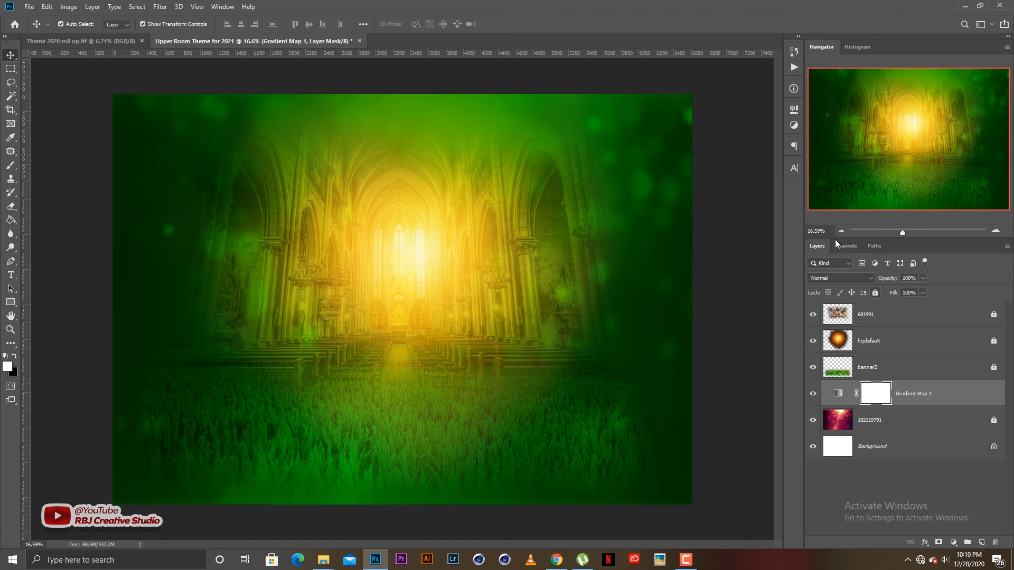
{"action": "left_click", "coordinate": [793, 110]}
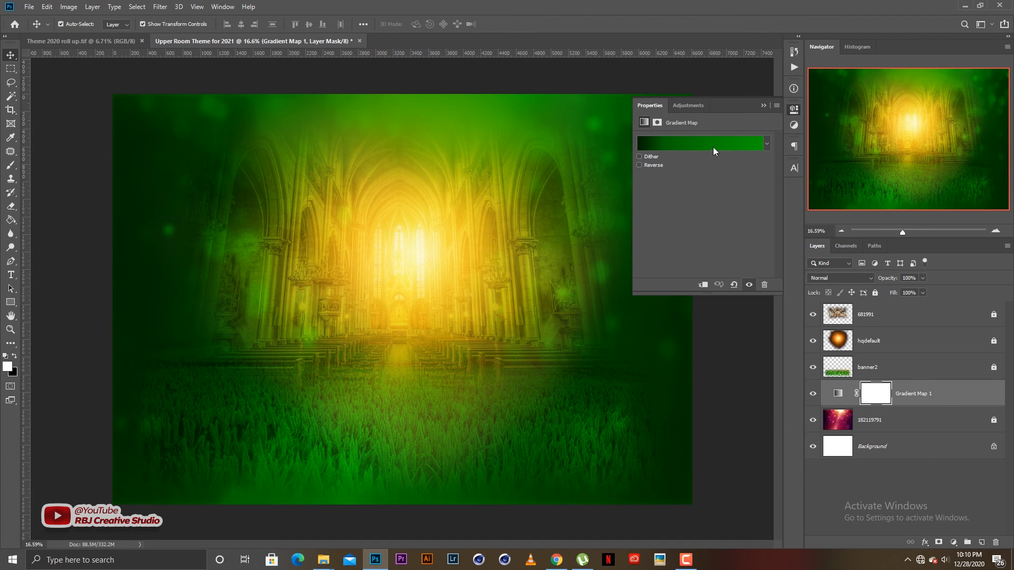
{"action": "left_click", "coordinate": [713, 148]}
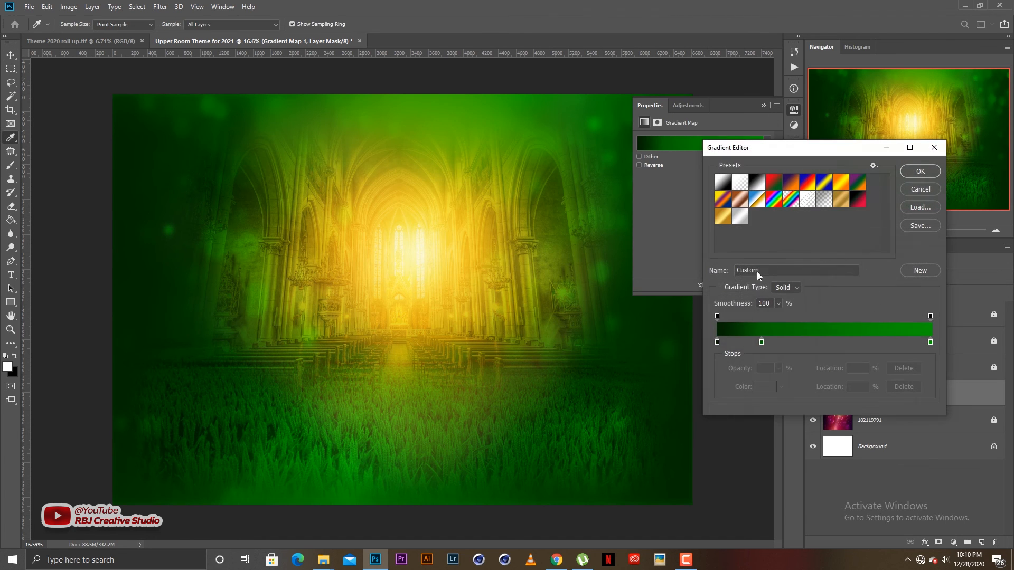
{"action": "left_click", "coordinate": [761, 342]}
{"action": "double_click", "coordinate": [761, 342]}
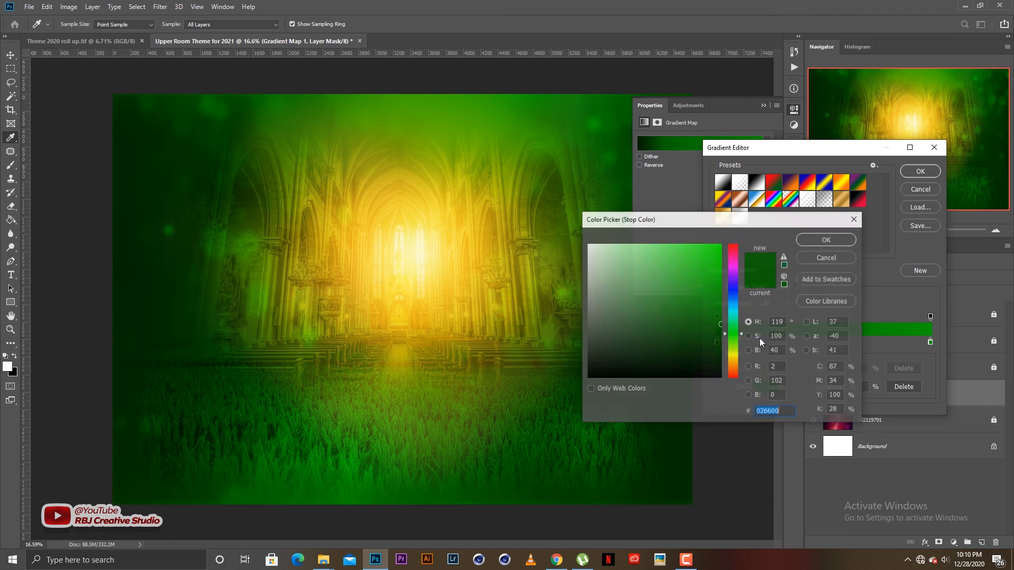
{"action": "left_click", "coordinate": [734, 290]}
{"action": "left_click", "coordinate": [816, 238]}
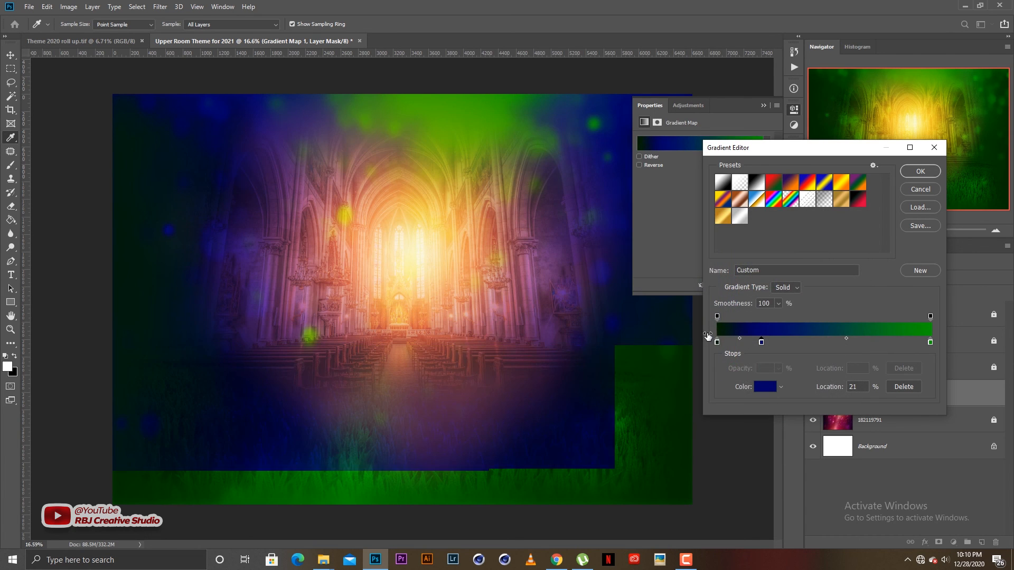
Step: Try the very dark blue 02031f for the gradient's starting colour stop
{"action": "left_click", "coordinate": [718, 342]}
{"action": "left_click", "coordinate": [764, 387]}
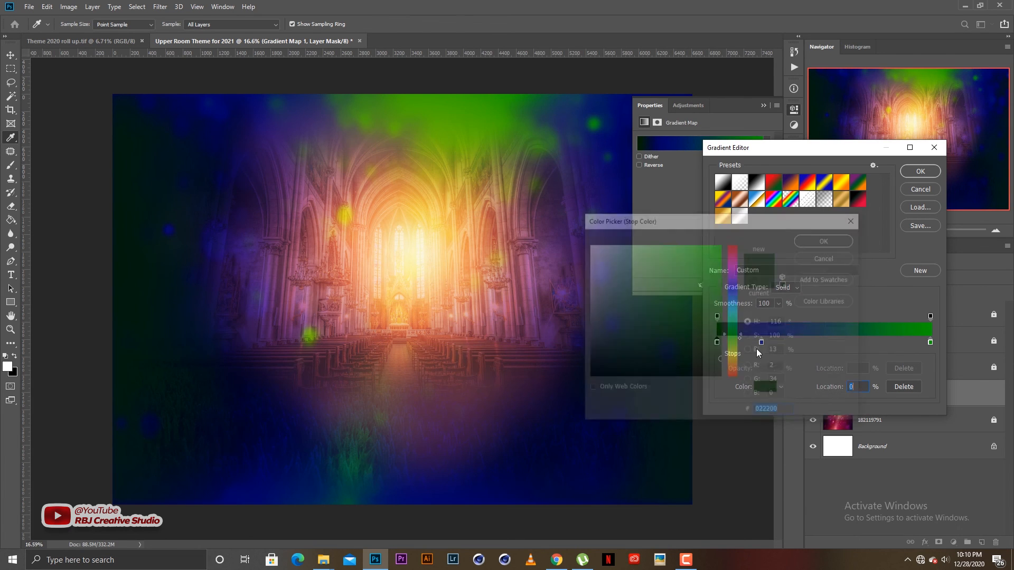
{"action": "left_click", "coordinate": [733, 290]}
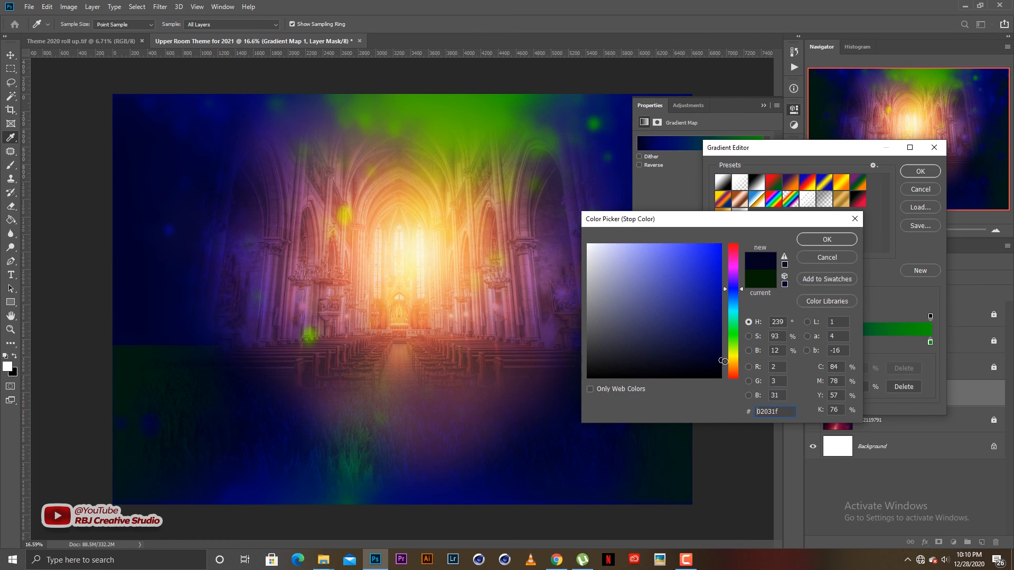
{"action": "left_click", "coordinate": [817, 237]}
Step: Try blue 005ea0 for the gradient's end stop, discard all the gradient colour edits and relock Gradient Map 1
{"action": "left_click", "coordinate": [930, 342]}
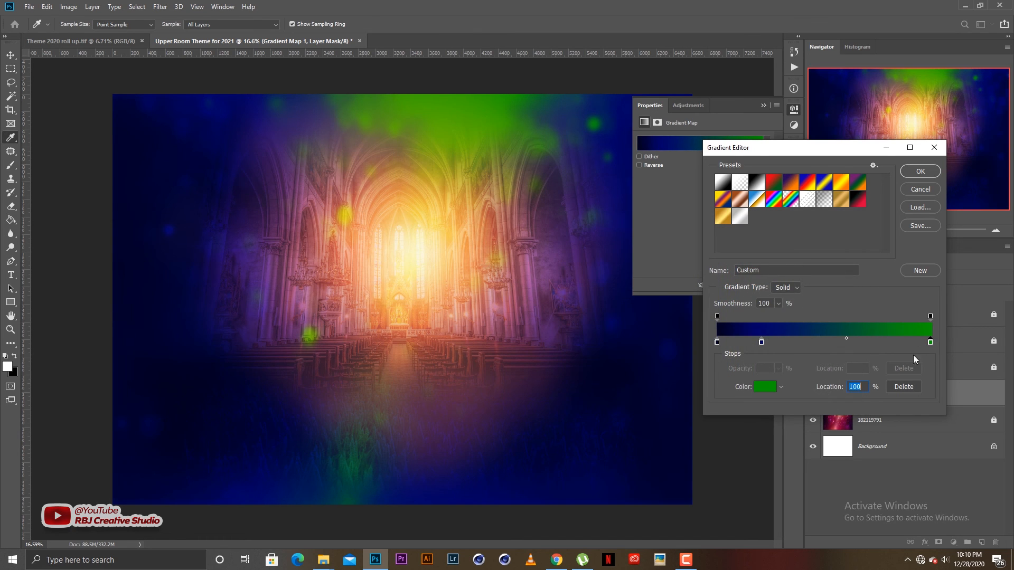
{"action": "left_click", "coordinate": [767, 385]}
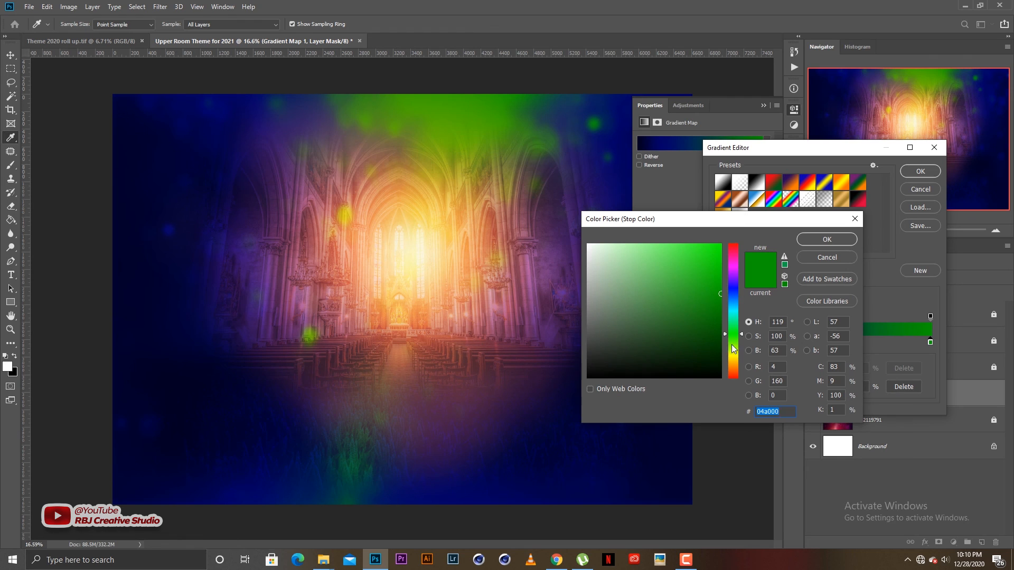
{"action": "left_click", "coordinate": [733, 302]}
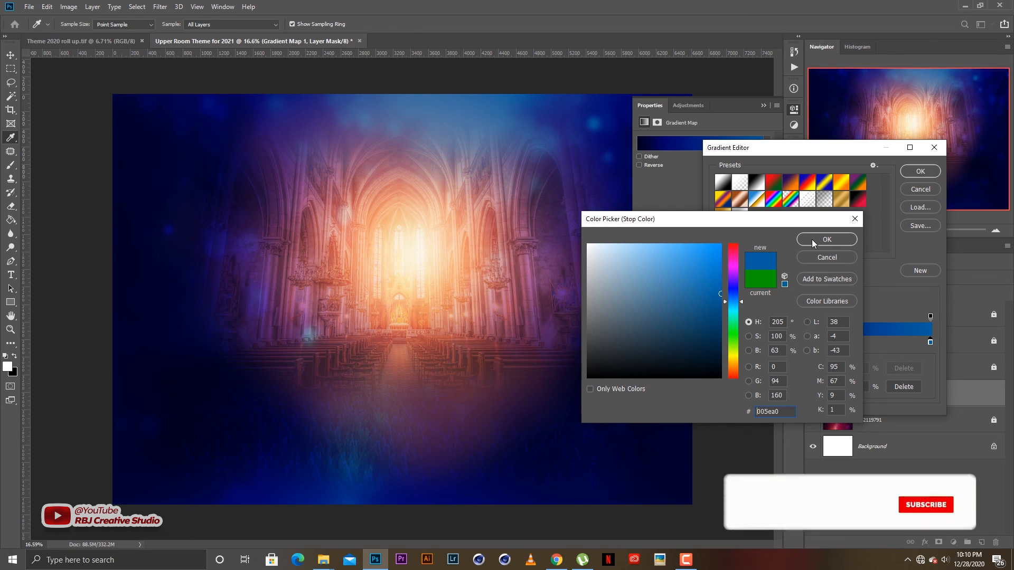
{"action": "left_click", "coordinate": [832, 258]}
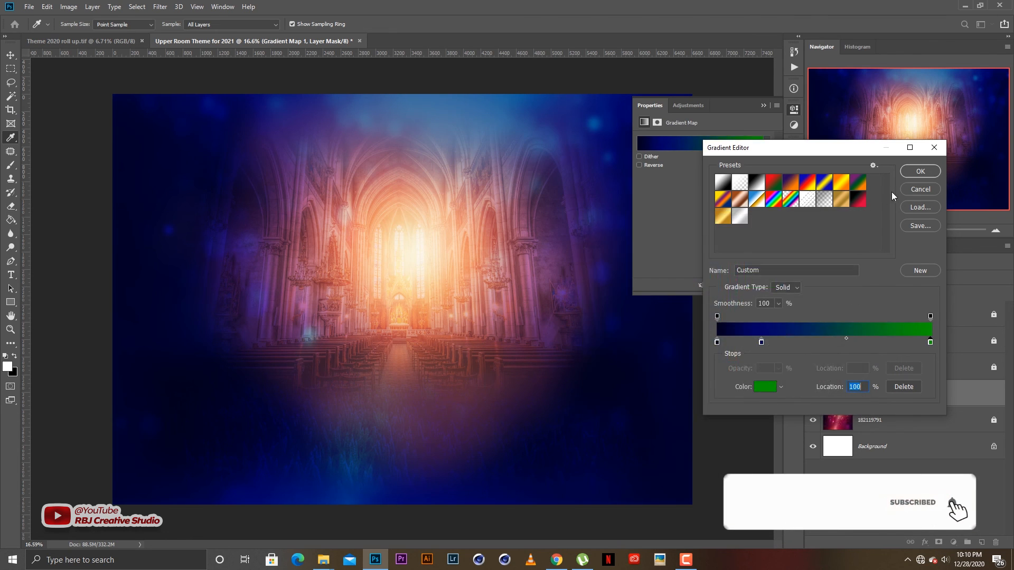
{"action": "left_click", "coordinate": [912, 187]}
{"action": "key", "text": "v"}
{"action": "left_click", "coordinate": [763, 105]}
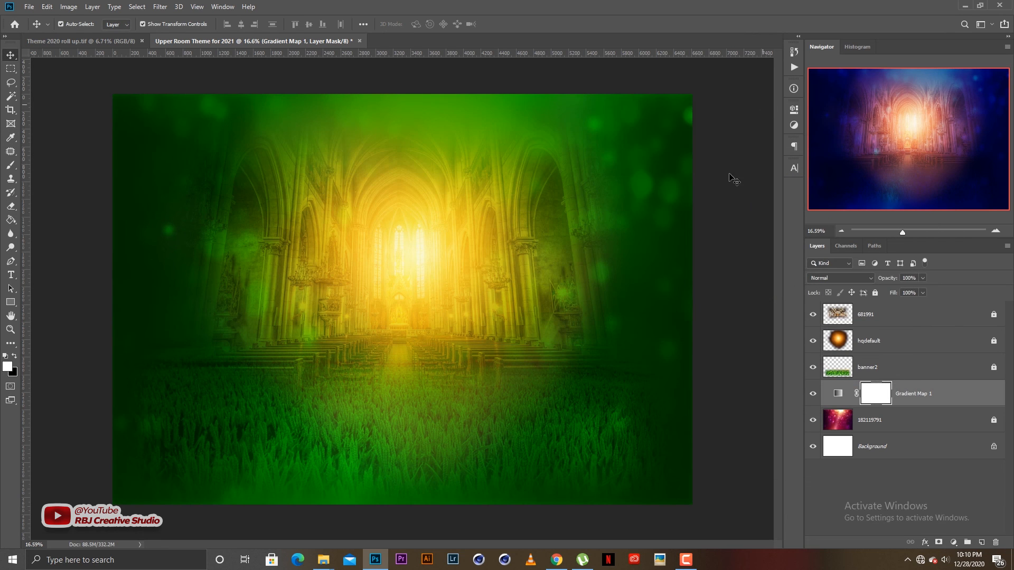
{"action": "left_click", "coordinate": [735, 233]}
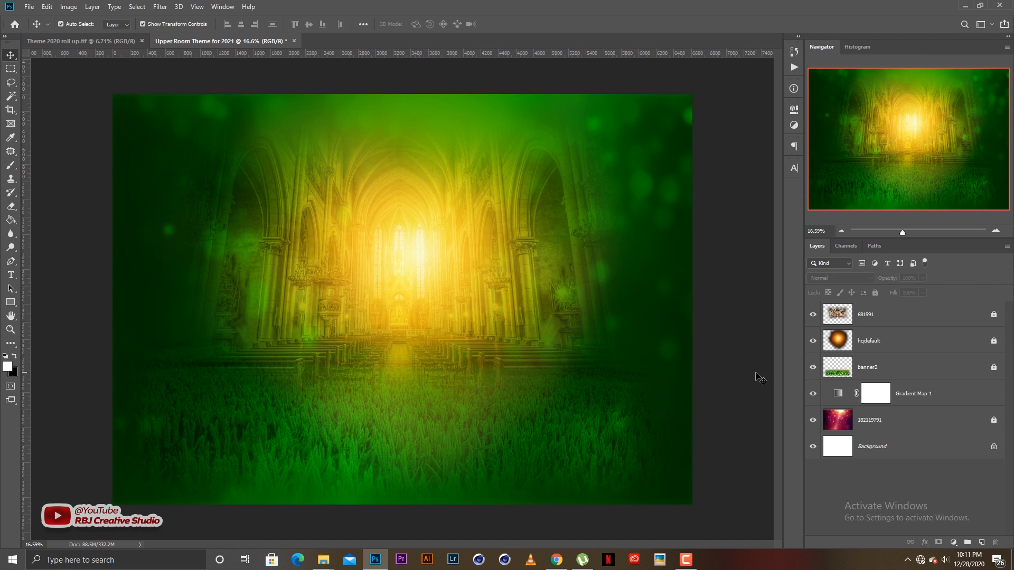
Step: Hide Gradient Map 1 to check the original background colours and show it again
{"action": "left_click", "coordinate": [813, 394]}
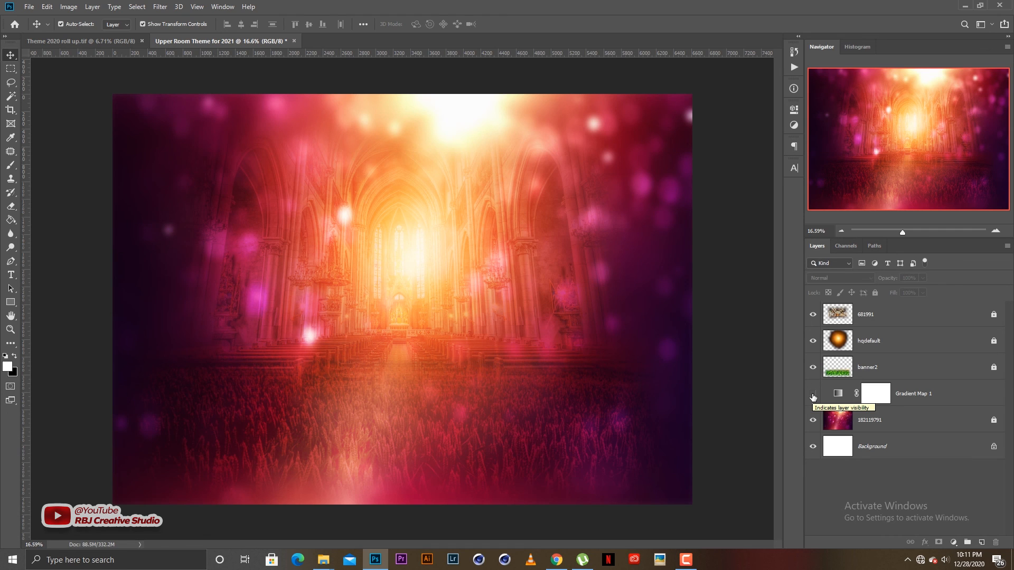
{"action": "left_click", "coordinate": [813, 395]}
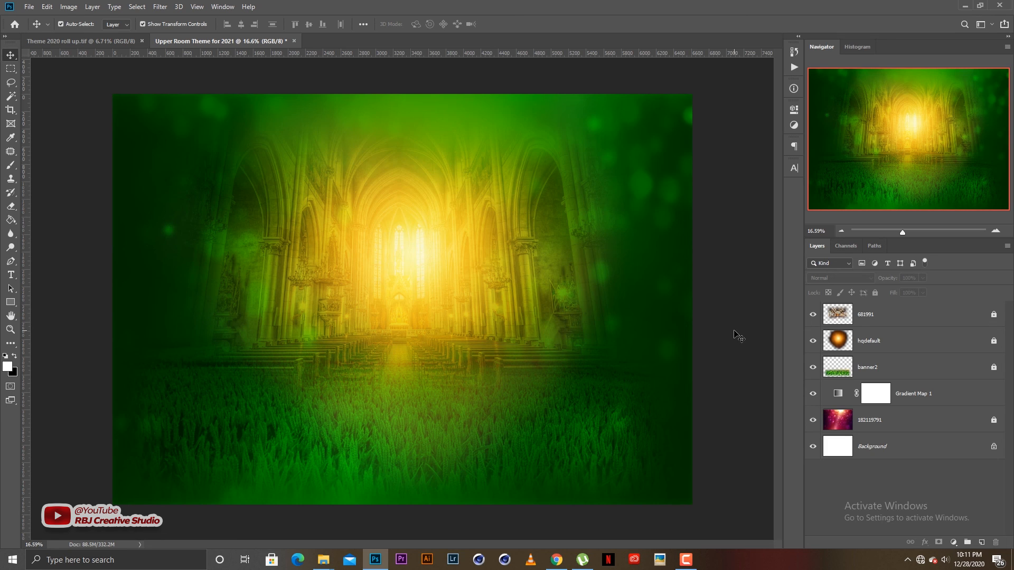
{"action": "left_click", "coordinate": [556, 560]}
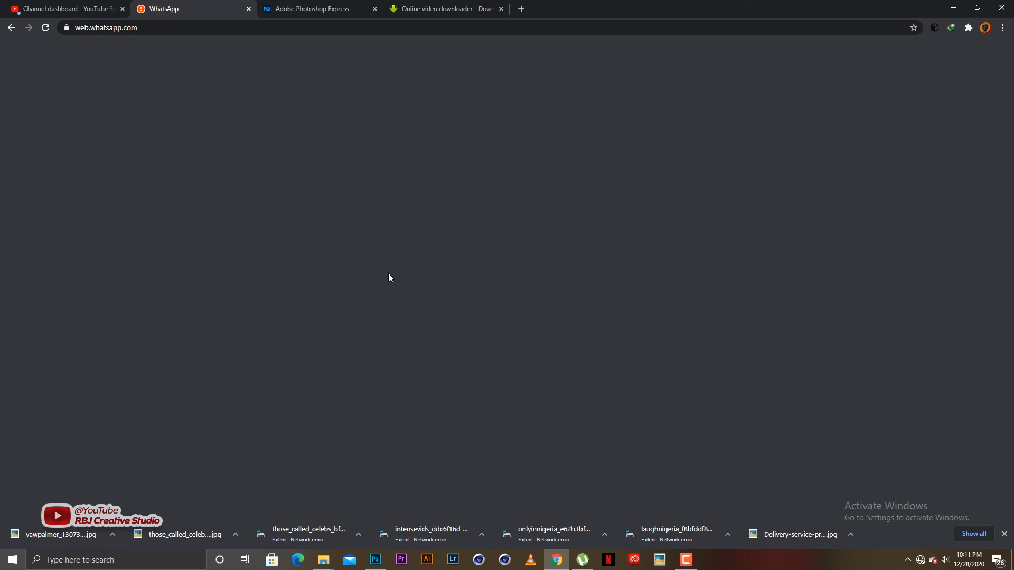
{"action": "left_click", "coordinate": [953, 7]}
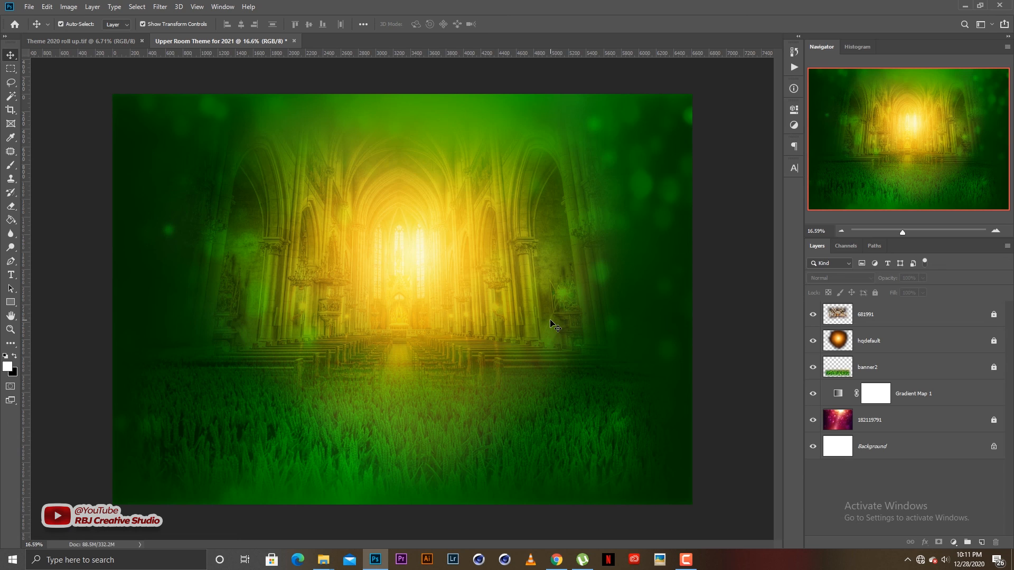
{"action": "scroll", "coordinate": [602, 248], "scroll_direction": "up", "scroll_amount": 1}
{"action": "scroll", "coordinate": [603, 248], "scroll_direction": "down", "scroll_amount": 1}
Step: Switch to the Downloadx image folder in File Explorer
{"action": "left_click", "coordinate": [964, 6]}
{"action": "left_click", "coordinate": [959, 11]}
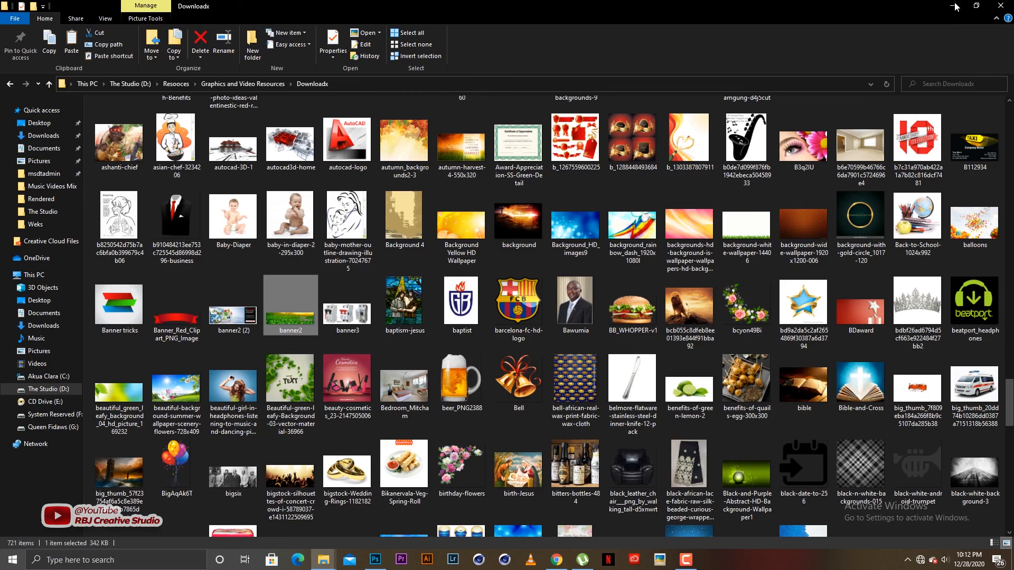